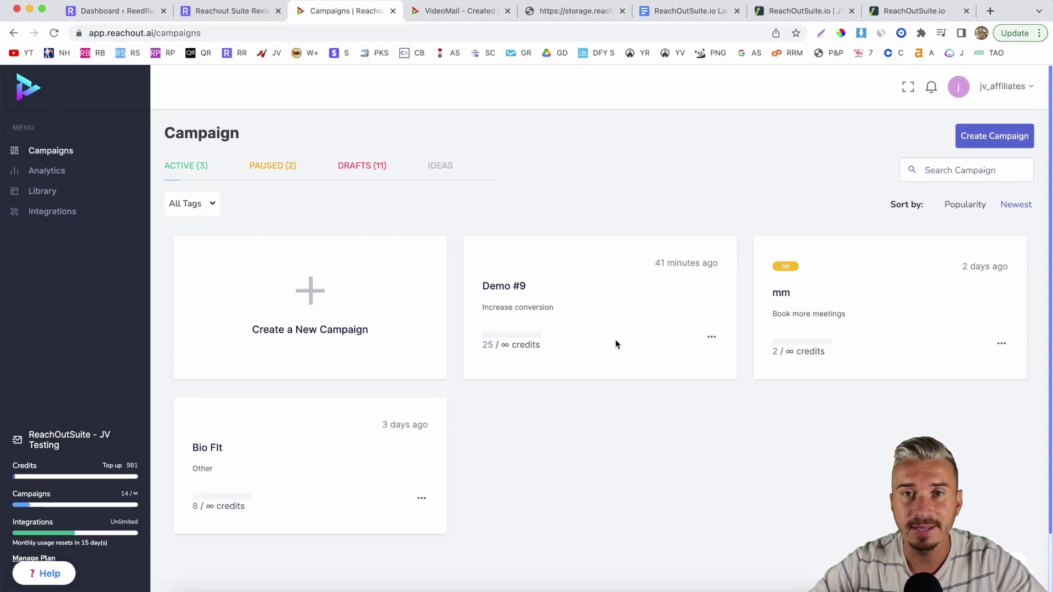
# Review the three active campaigns, then switch to the storage.reachout.ai avatar video tab.
pyautogui.scroll(-2, 615, 341)
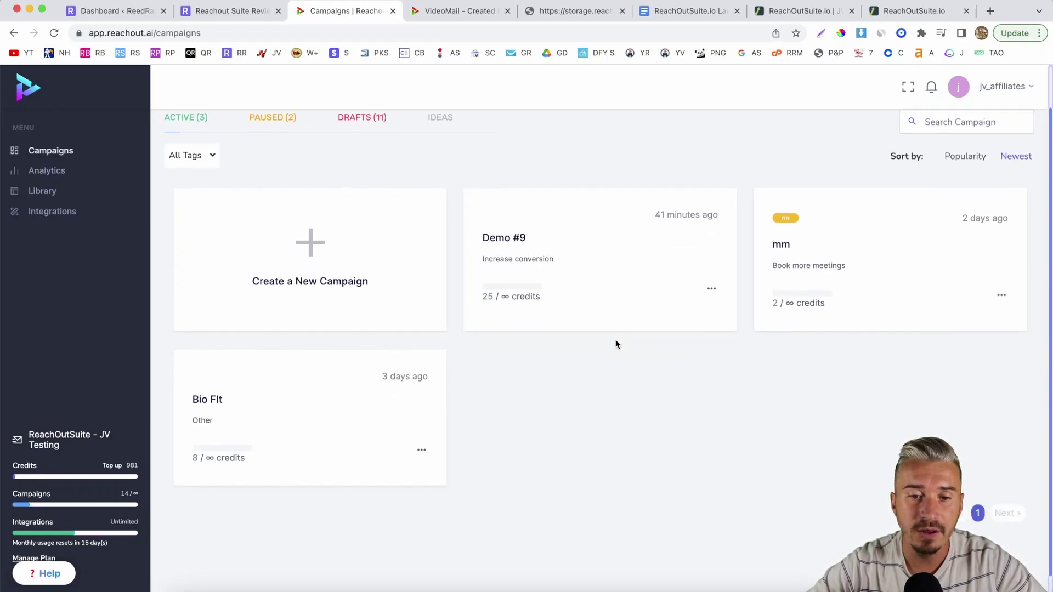
pyautogui.scroll(2, 615, 341)
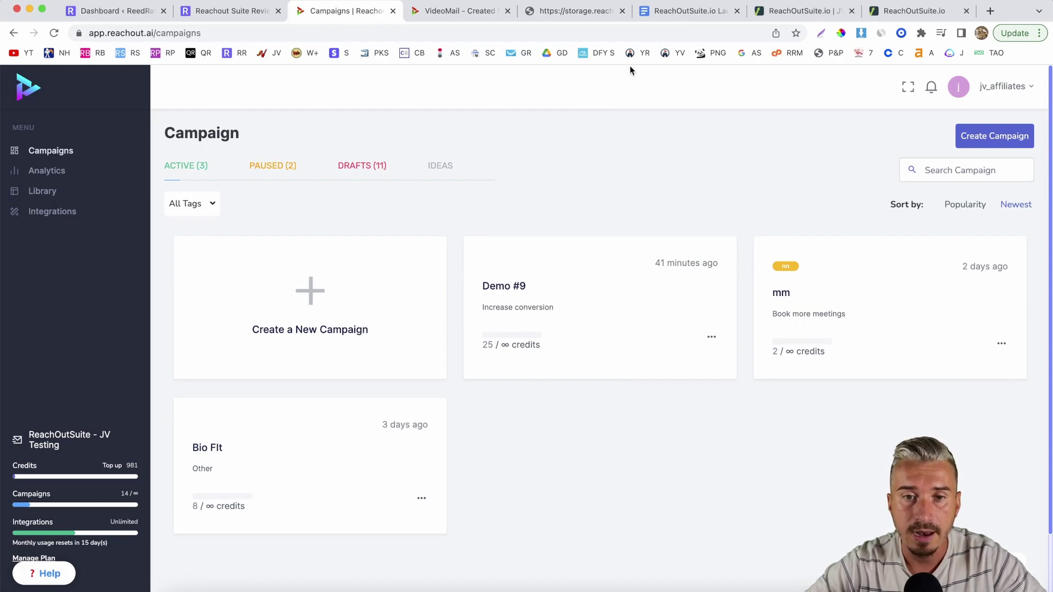
pyautogui.click(579, 10)
# Preview the VideoMail landing page, select its personal message, and briefly play its video.
pyautogui.click(458, 11)
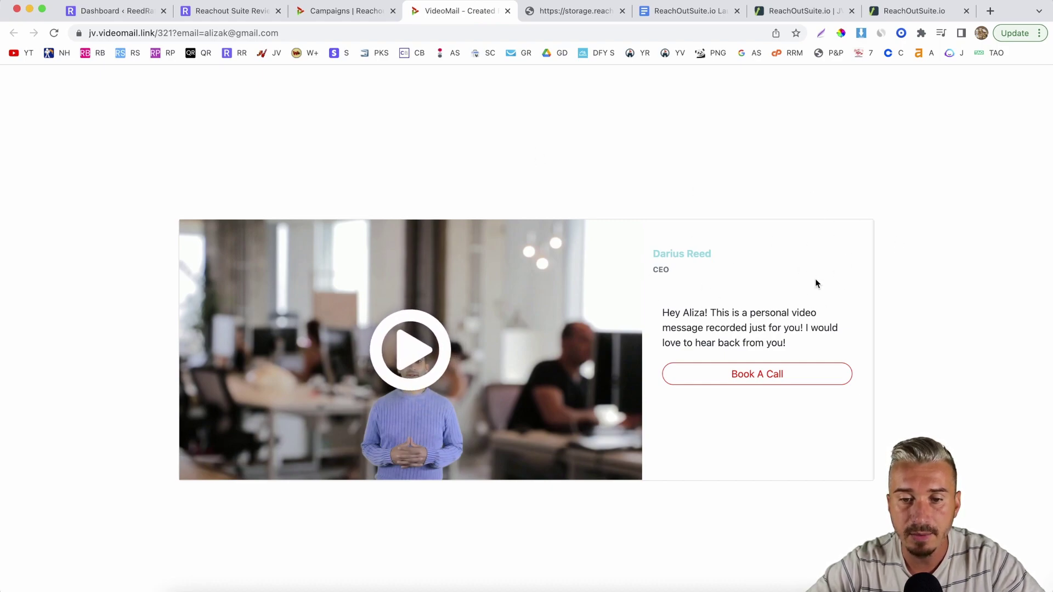
pyautogui.moveTo(661, 311); pyautogui.dragTo(804, 341)
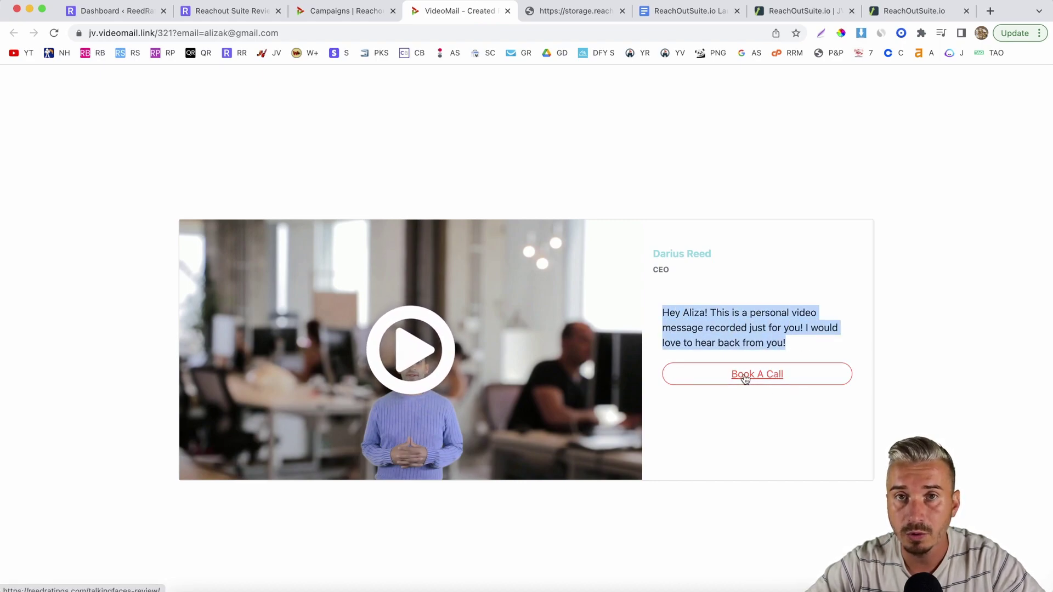
pyautogui.click(409, 356)
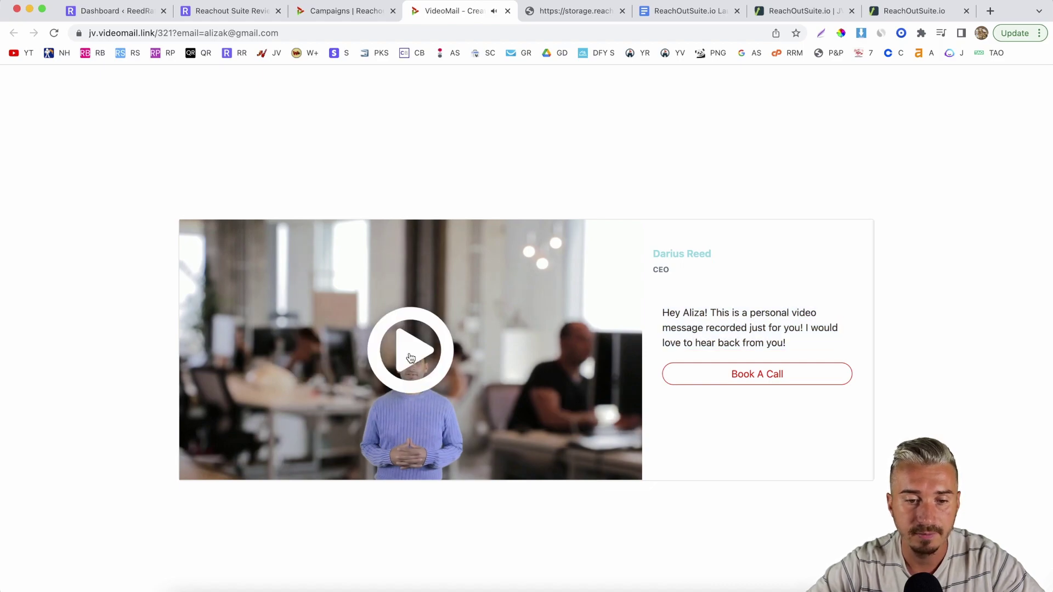
pyautogui.click(475, 346)
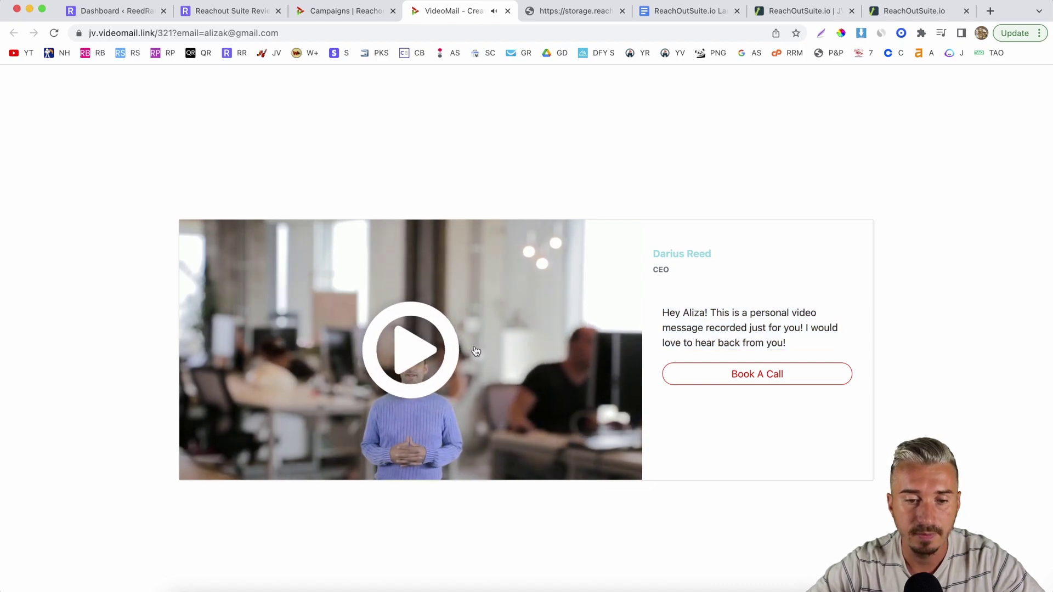
pyautogui.click(571, 11)
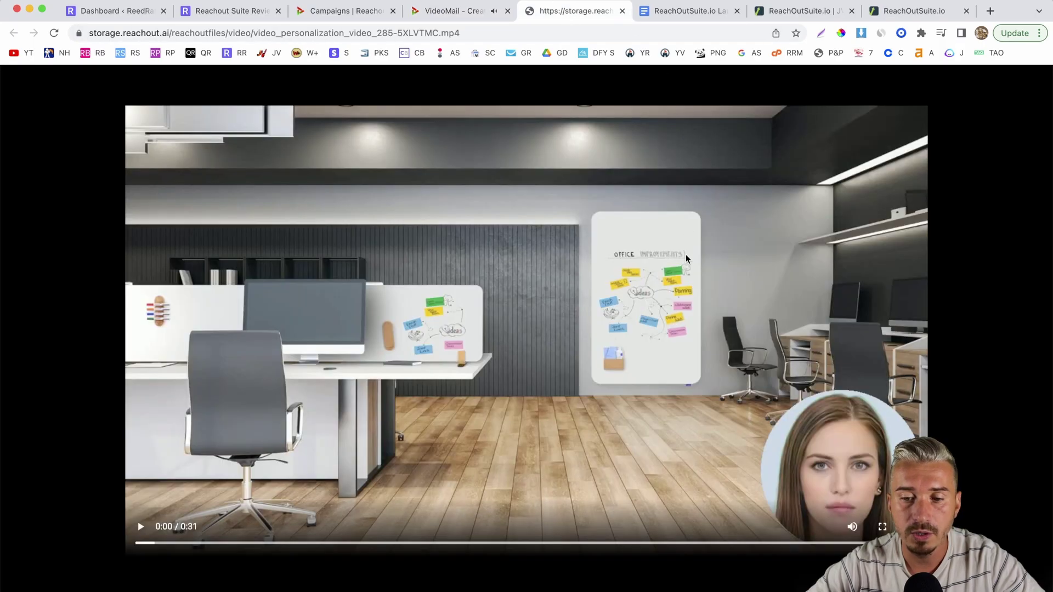
# Play the avatar MP4 and pause it at 0:10, then open the review article.
pyautogui.click(141, 526)
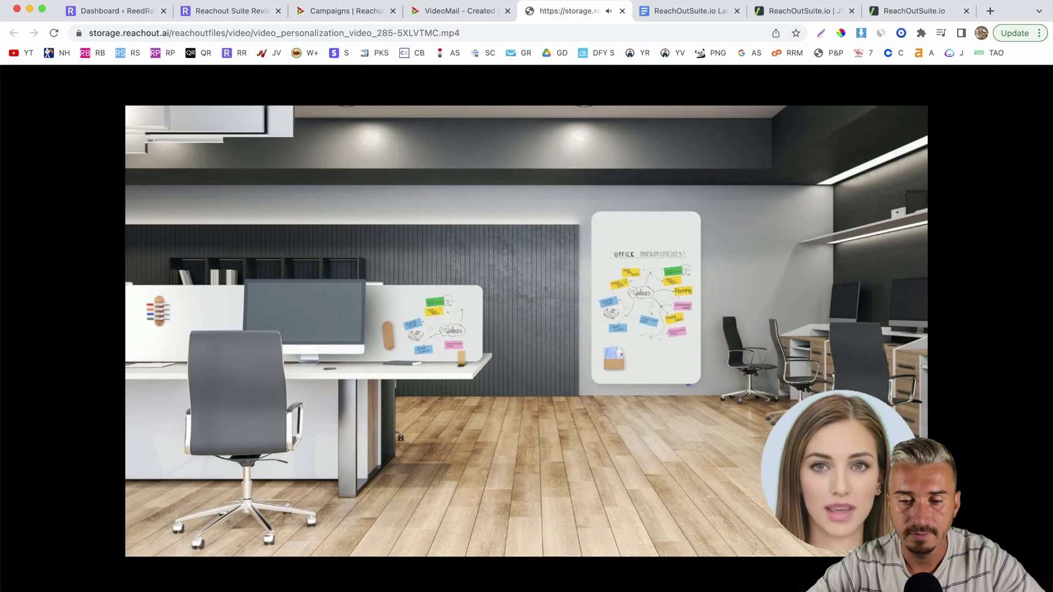
pyautogui.click(428, 452)
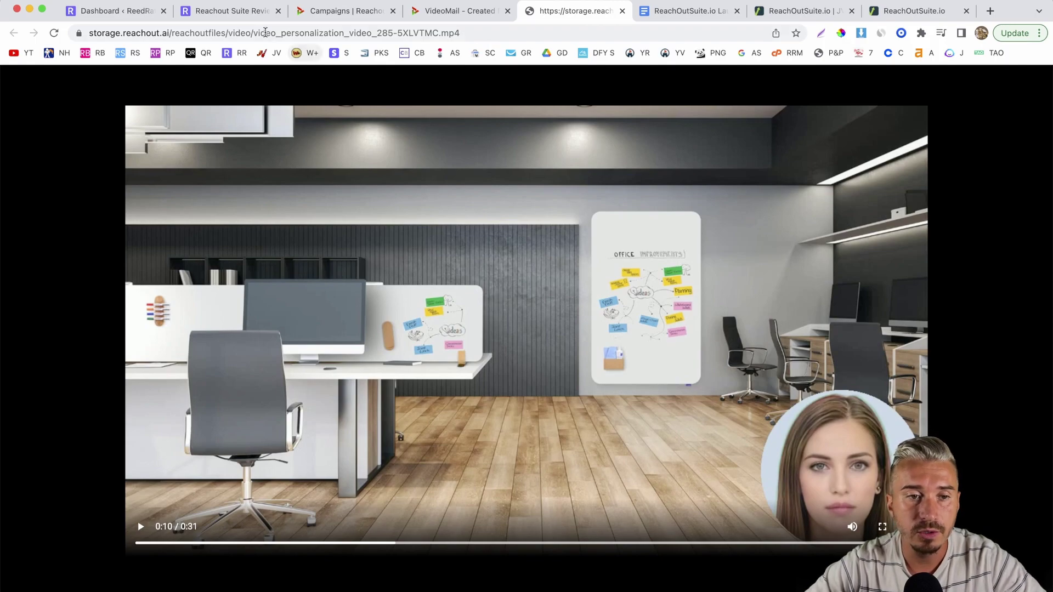
pyautogui.click(239, 13)
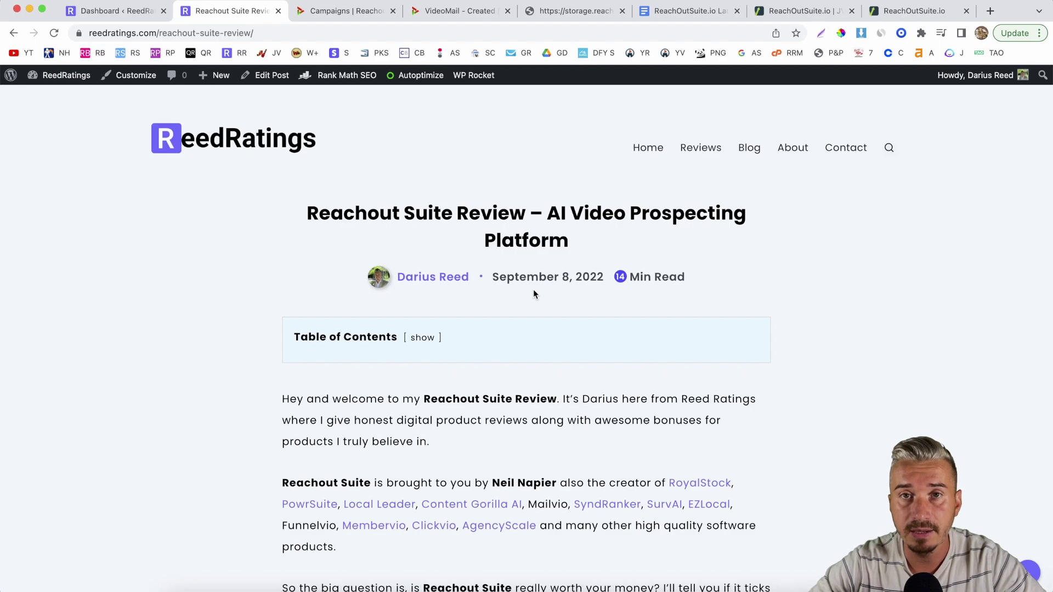
# Skim the Reachout Suite Review's pricing, upsells and bonuses, then return to the Campaigns dashboard.
pyautogui.scroll(-12, 533, 294)
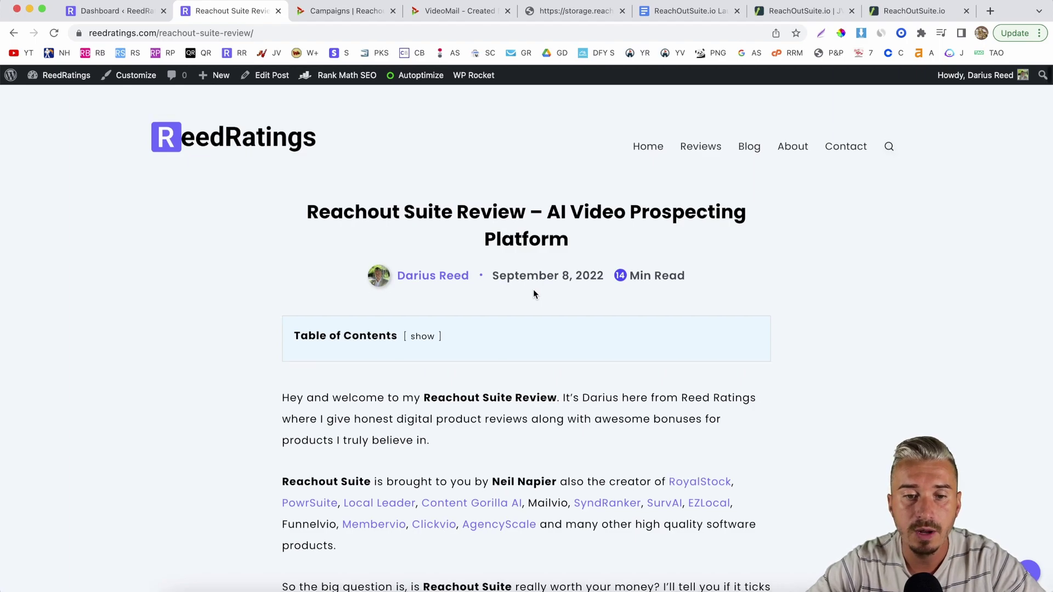
pyautogui.scroll(-14, 534, 294)
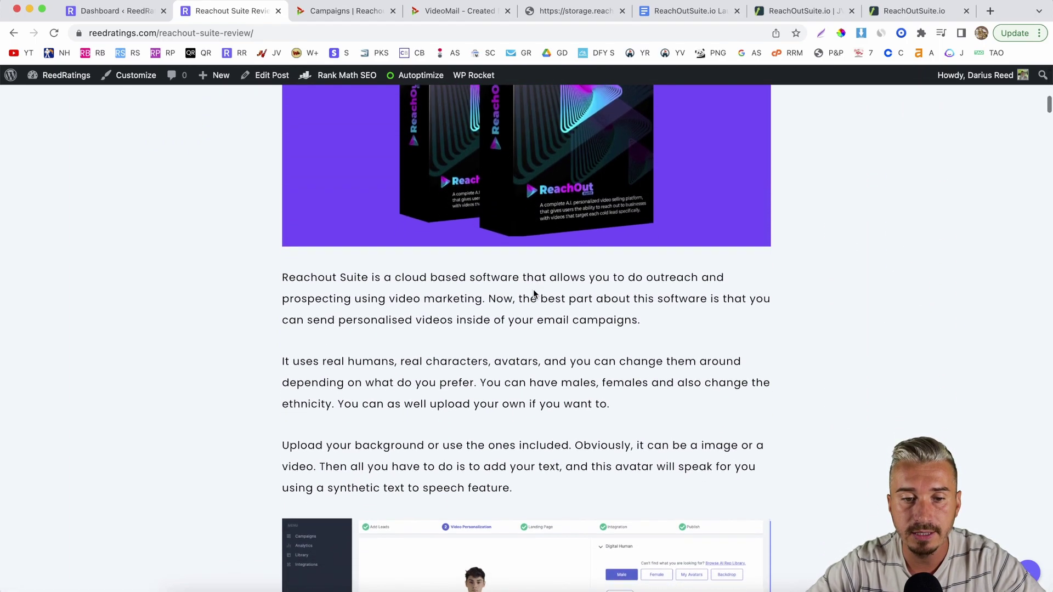
pyautogui.scroll(-16, 534, 293)
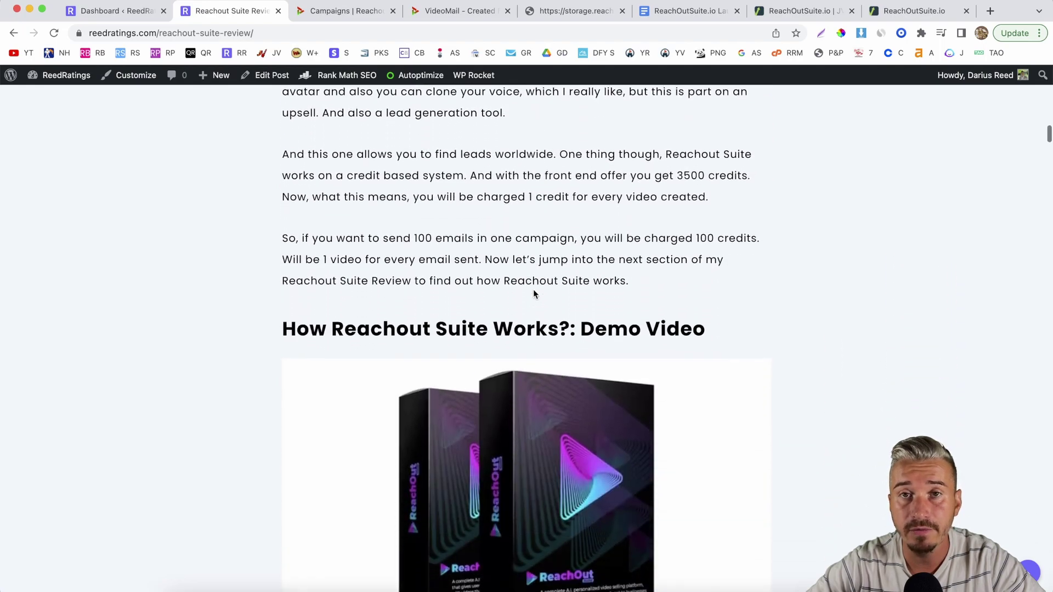
pyautogui.scroll(3, 535, 295)
pyautogui.scroll(-9, 535, 295)
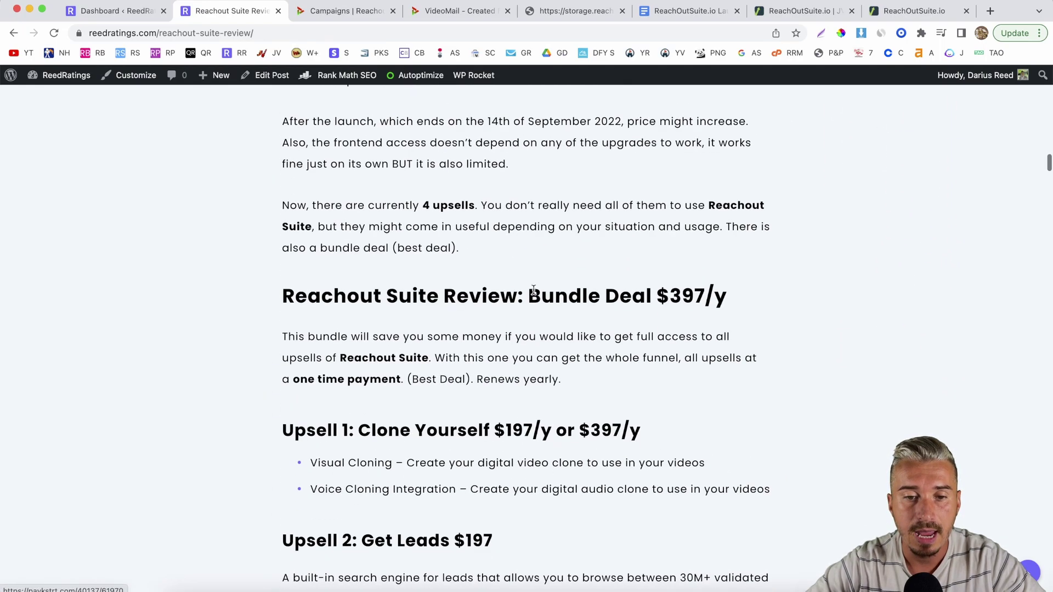
pyautogui.scroll(1, 534, 295)
pyautogui.scroll(-6, 533, 289)
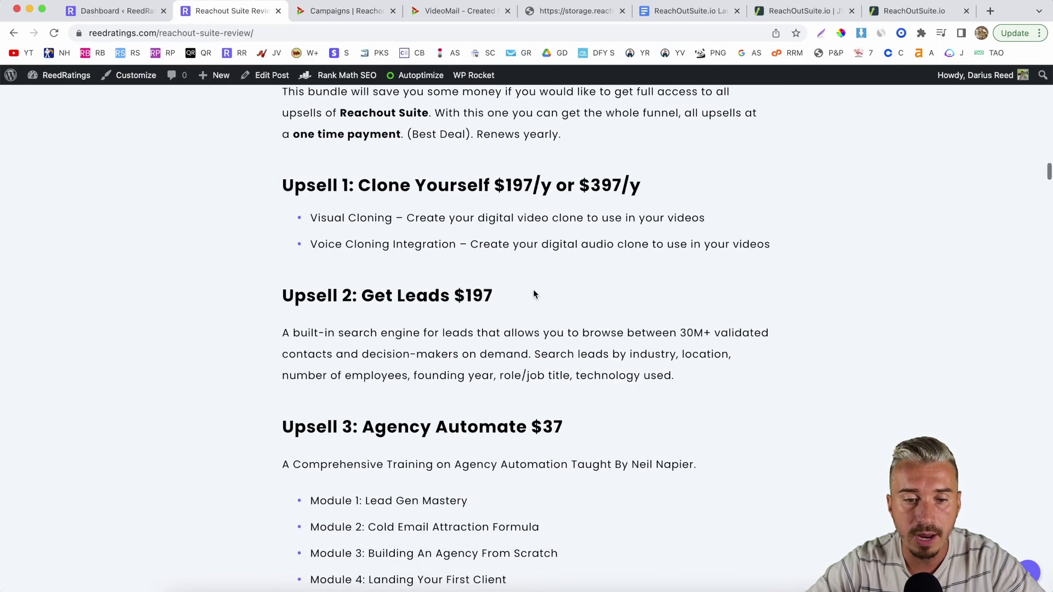
pyautogui.scroll(-2, 480, 277)
pyautogui.scroll(-4, 479, 277)
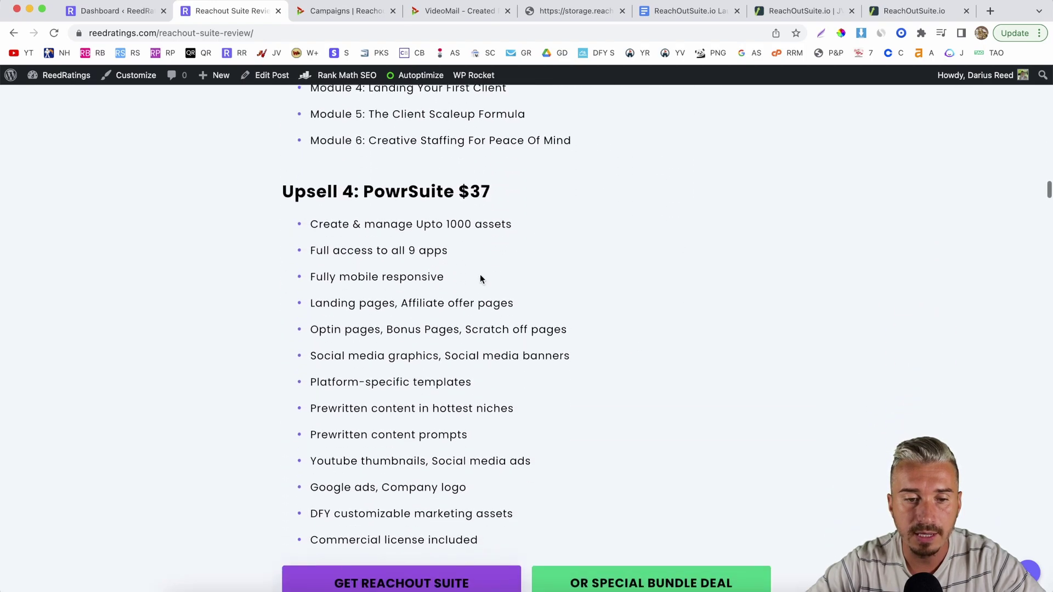
pyautogui.scroll(12, 479, 278)
pyautogui.scroll(-20, 659, 307)
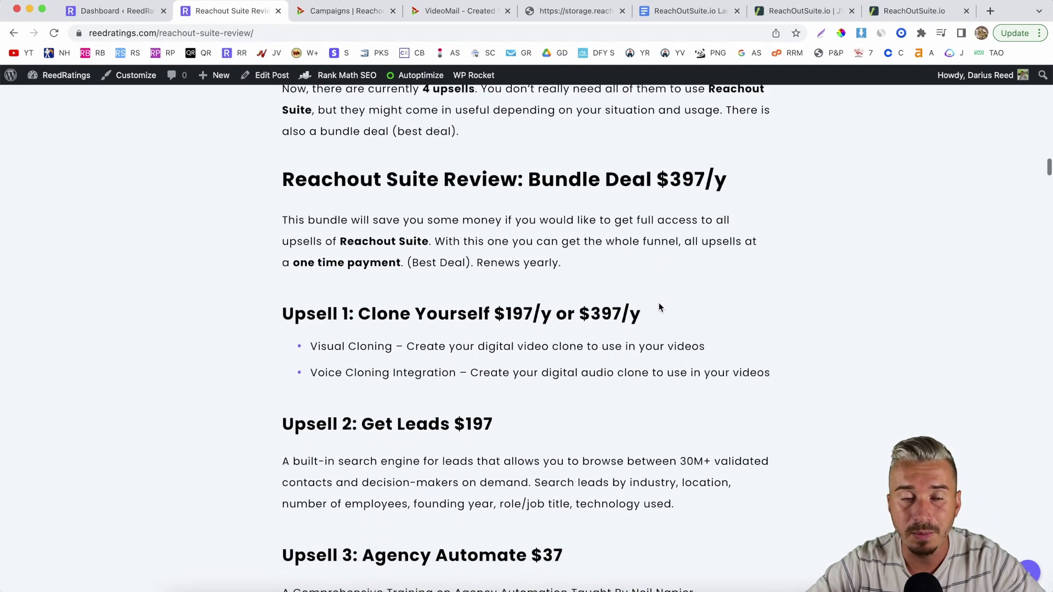
pyautogui.scroll(-15, 659, 307)
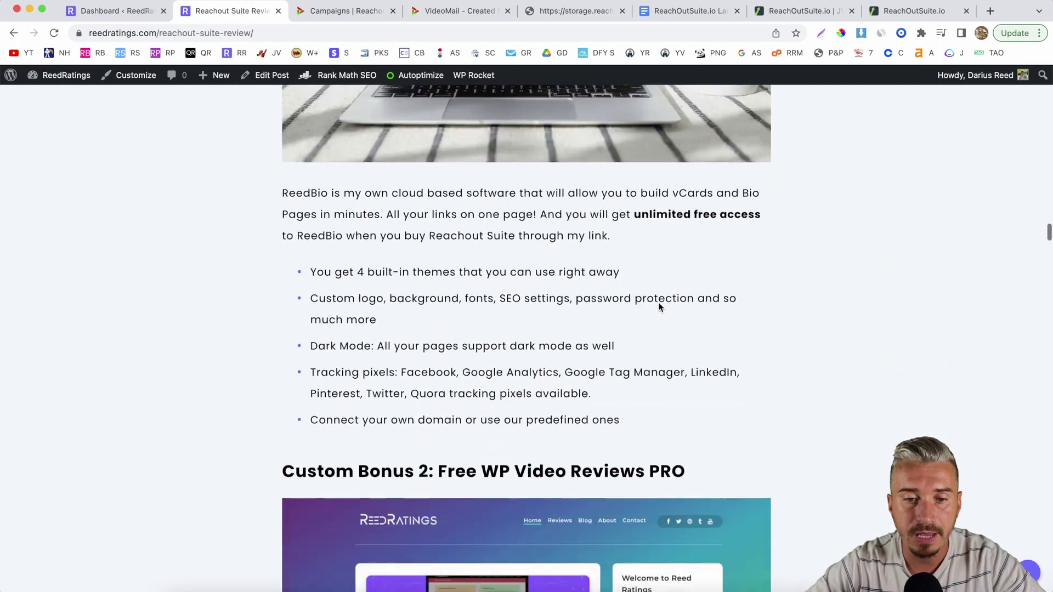
pyautogui.scroll(-20, 660, 307)
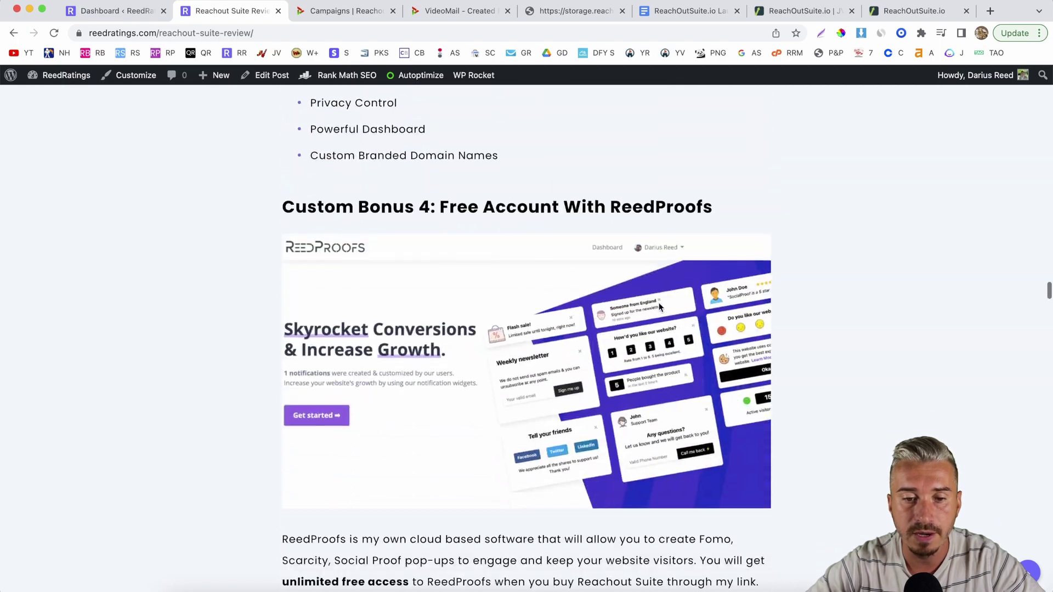
pyautogui.scroll(-2, 660, 307)
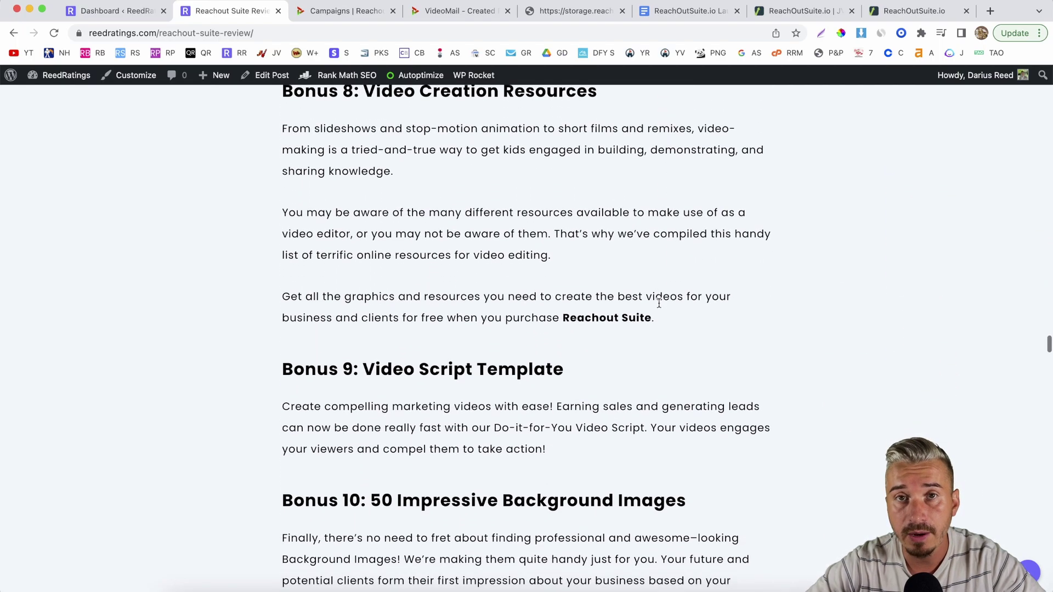
pyautogui.scroll(-4, 659, 303)
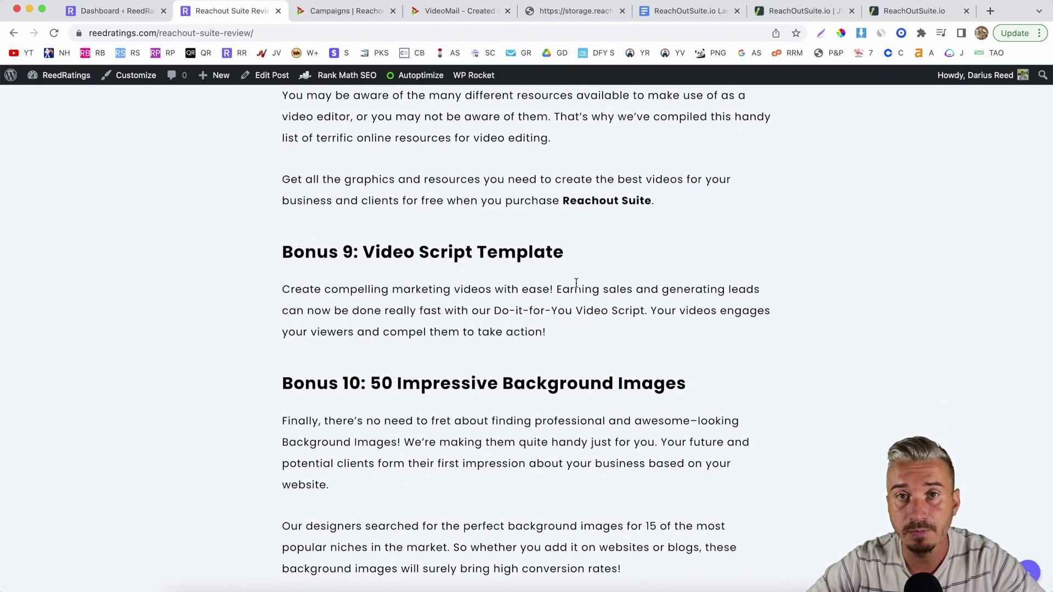
pyautogui.scroll(-8, 575, 282)
pyautogui.scroll(20, 575, 282)
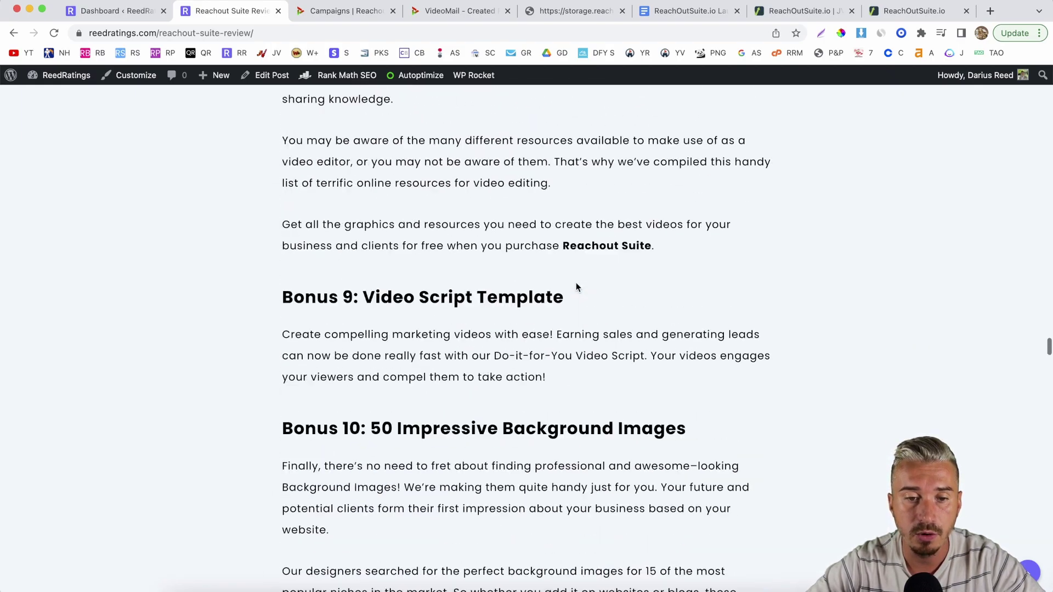
pyautogui.scroll(20, 576, 282)
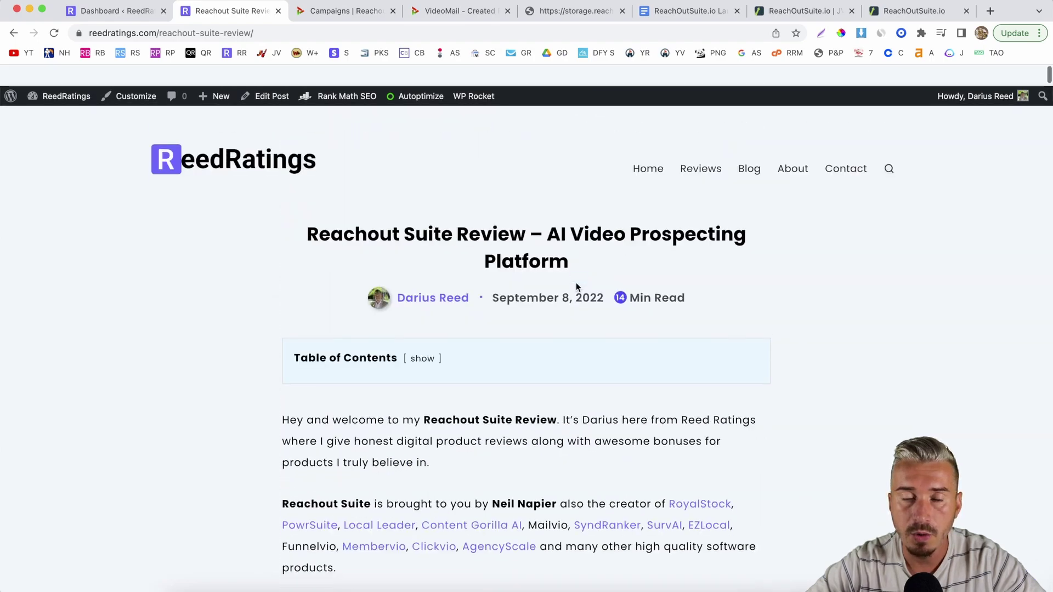
pyautogui.click(343, 10)
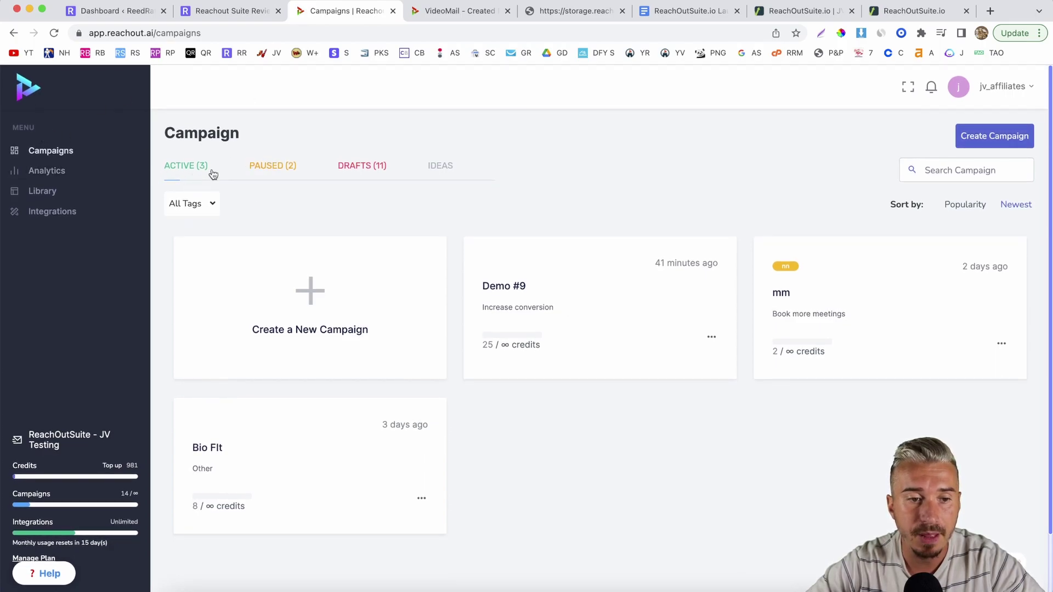
# Browse Ideas templates such as 'Start conversations with cold email' and 'Thank buyers or donors'.
pyautogui.click(439, 171)
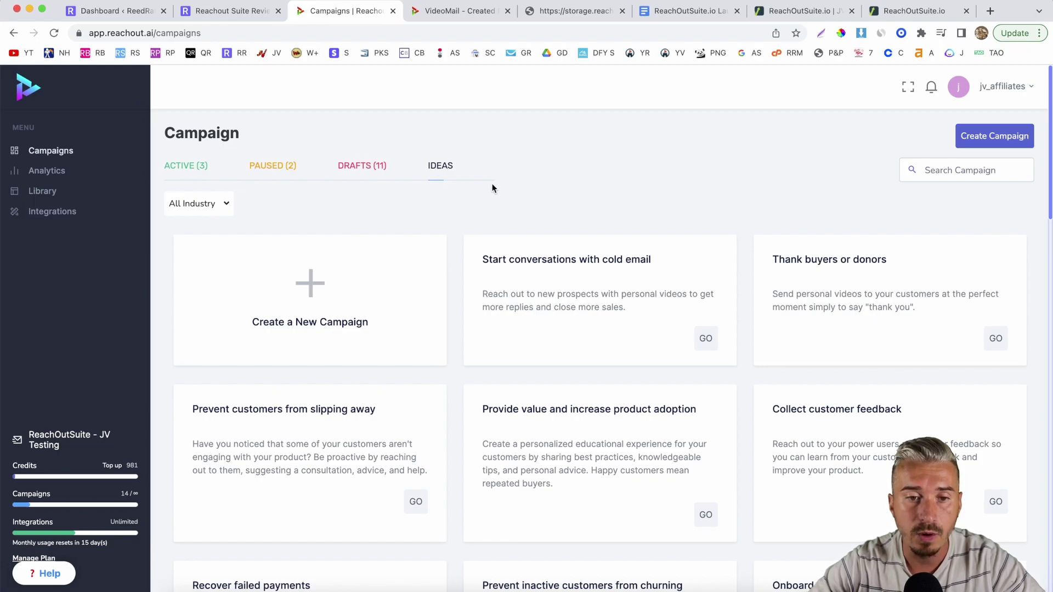
pyautogui.scroll(-3, 491, 188)
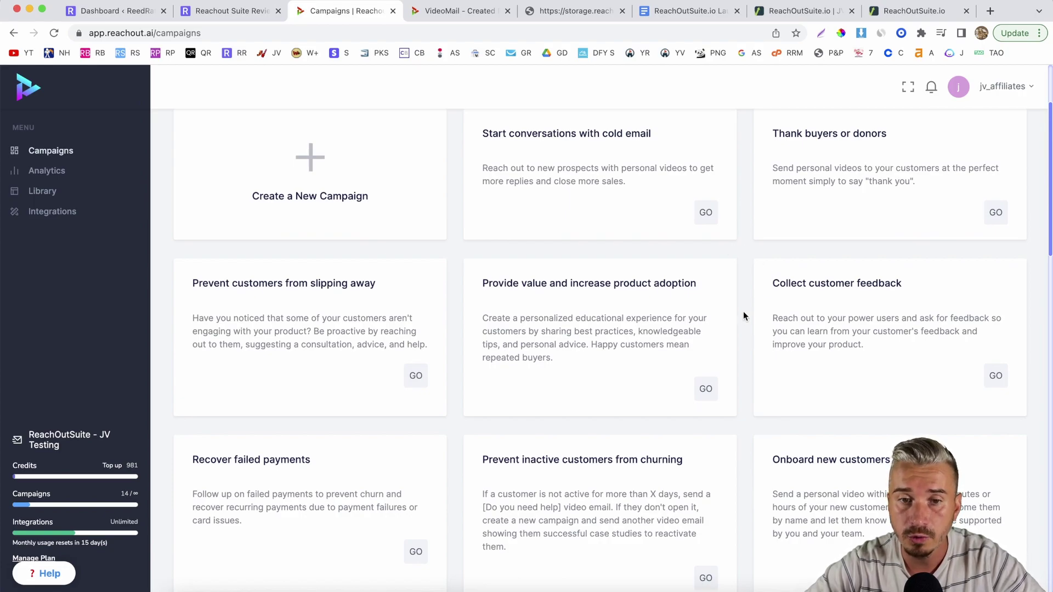
pyautogui.scroll(1, 742, 311)
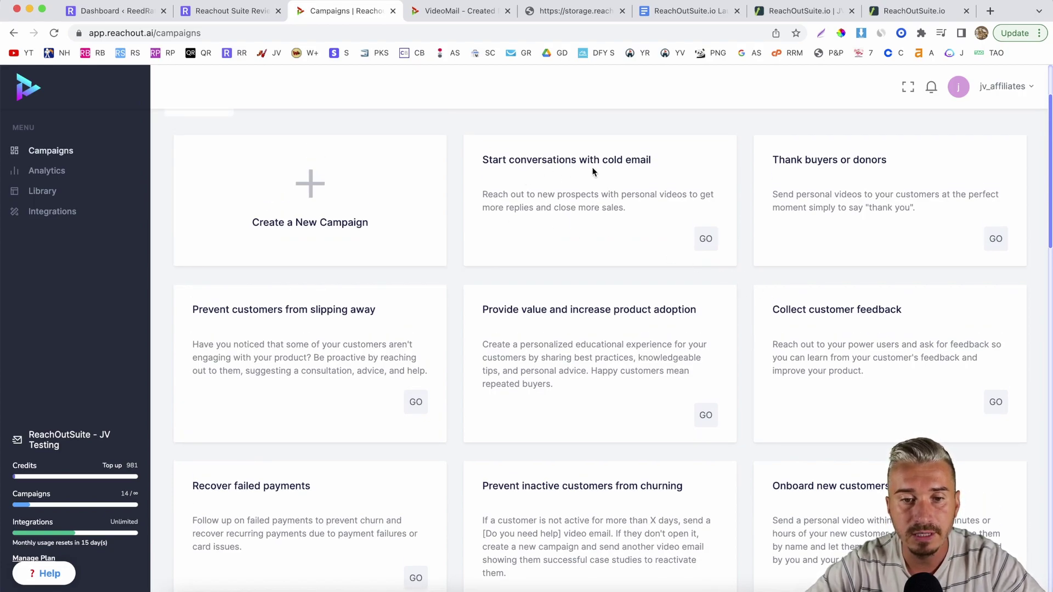
pyautogui.scroll(-1, 638, 170)
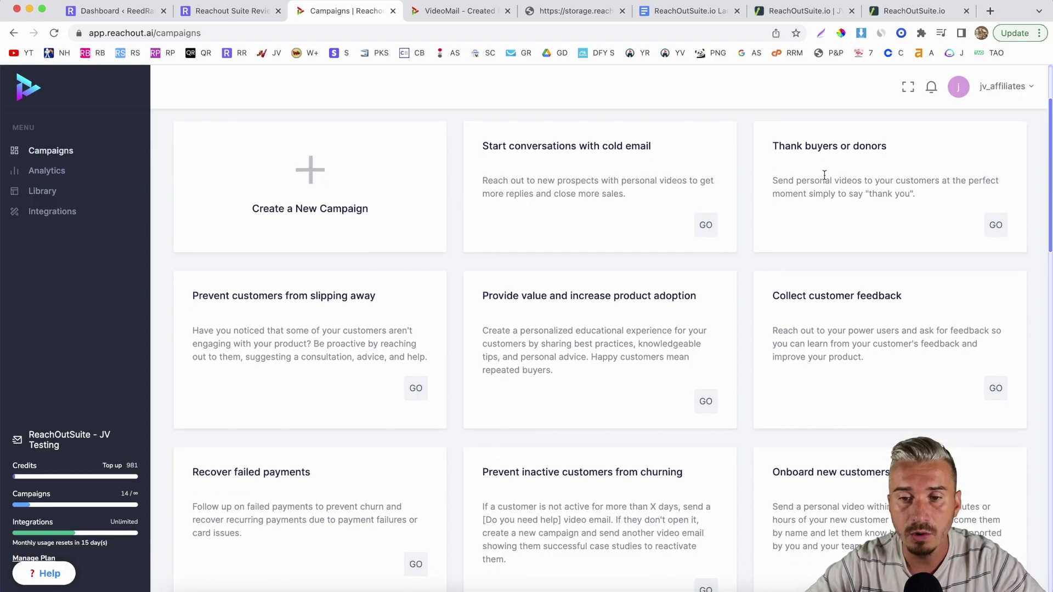
pyautogui.scroll(-2, 824, 175)
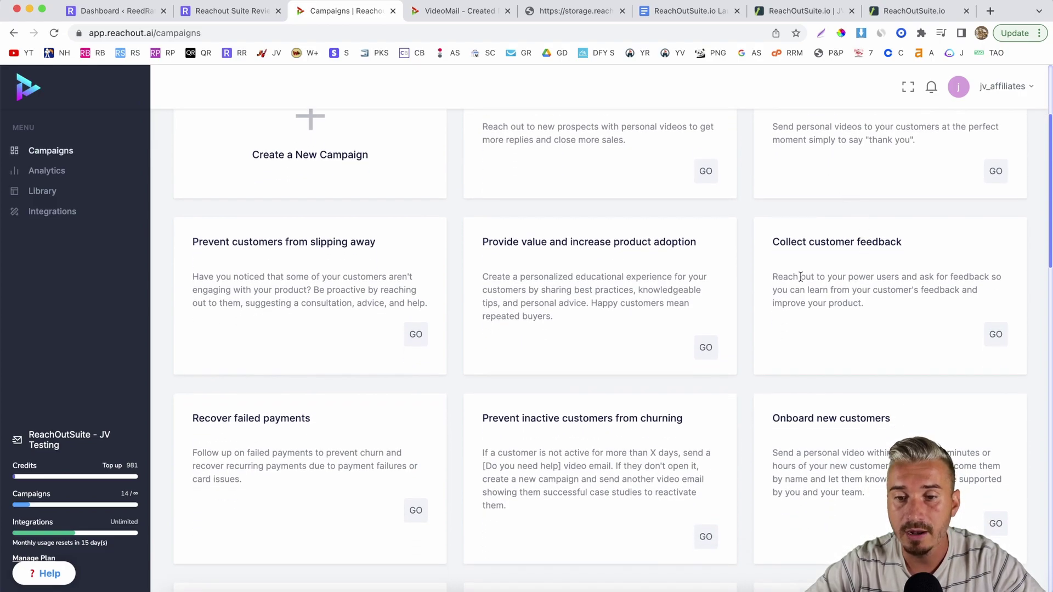
pyautogui.scroll(-1, 800, 276)
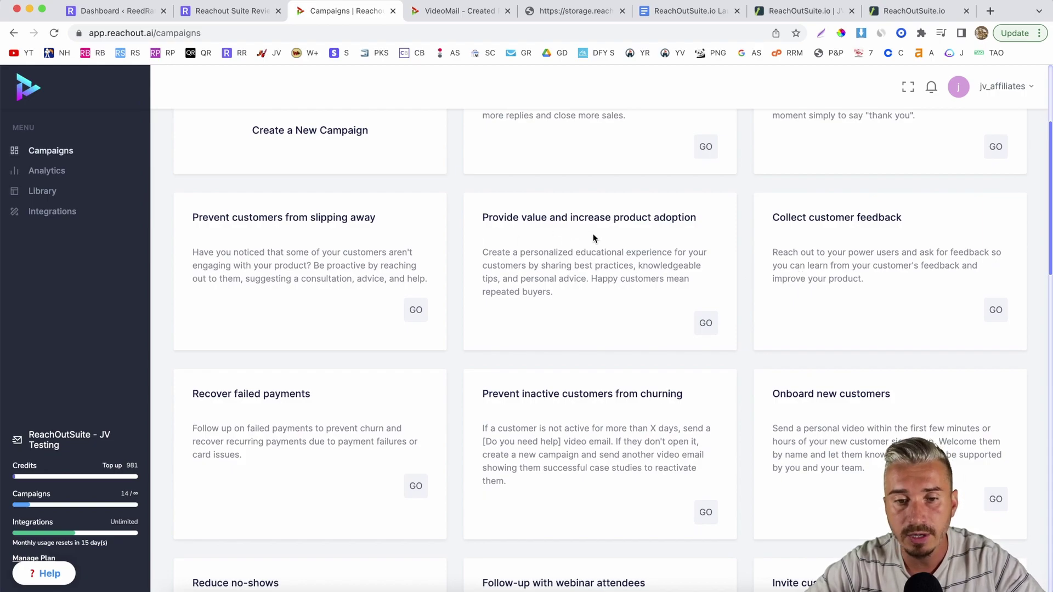
pyautogui.scroll(-1, 592, 238)
pyautogui.scroll(-3, 365, 354)
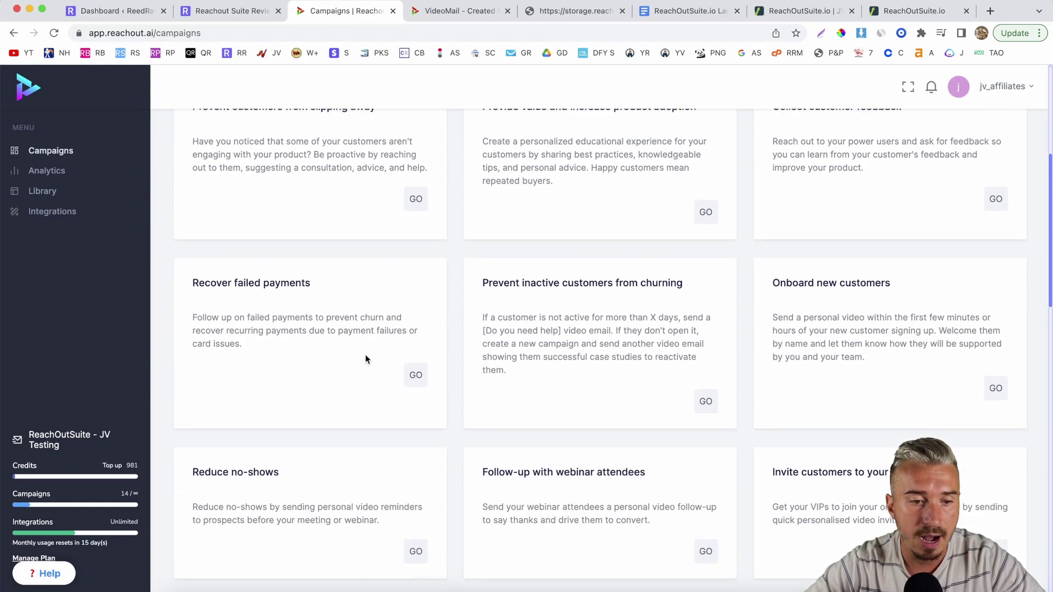
pyautogui.scroll(-10, 301, 296)
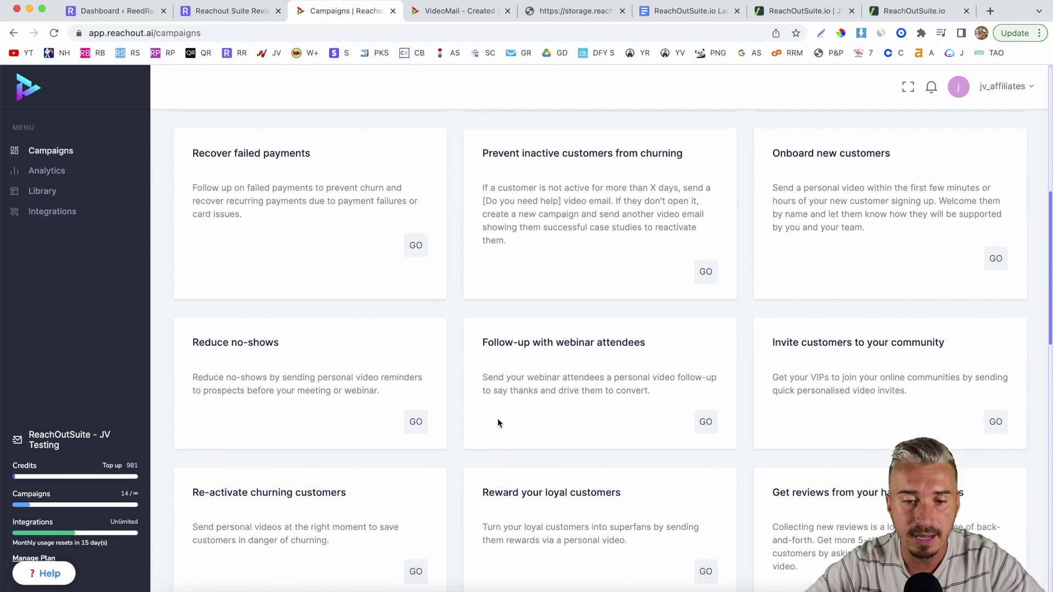
pyautogui.scroll(-12, 498, 419)
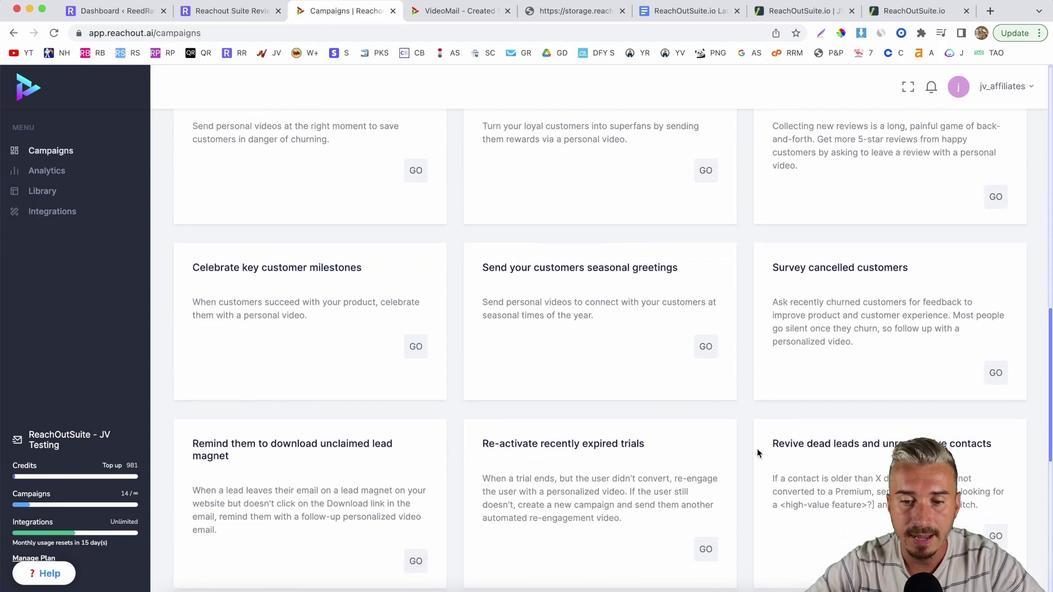
pyautogui.scroll(-15, 756, 449)
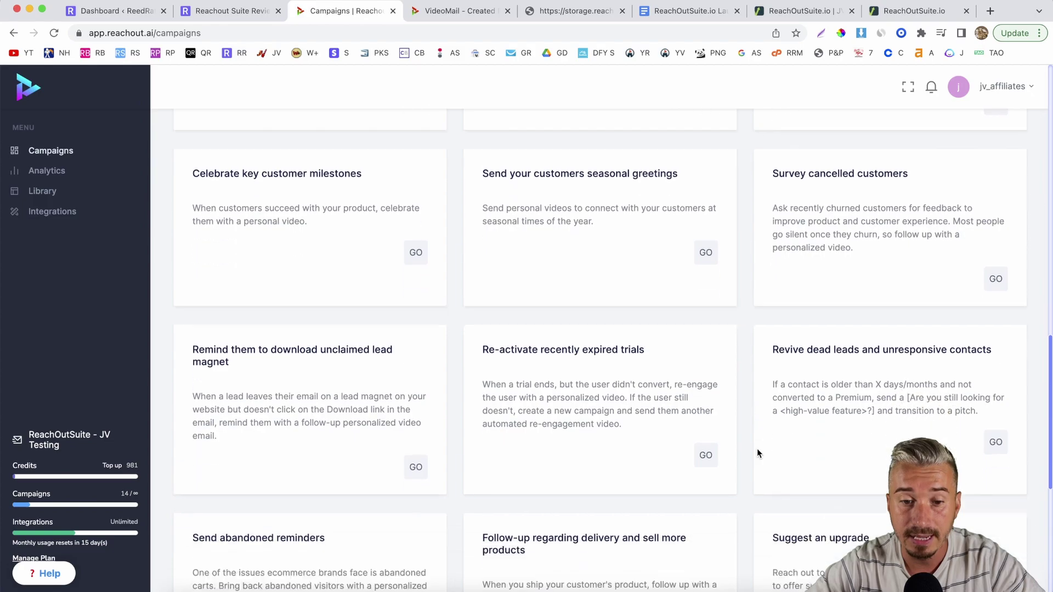
pyautogui.scroll(15, 753, 404)
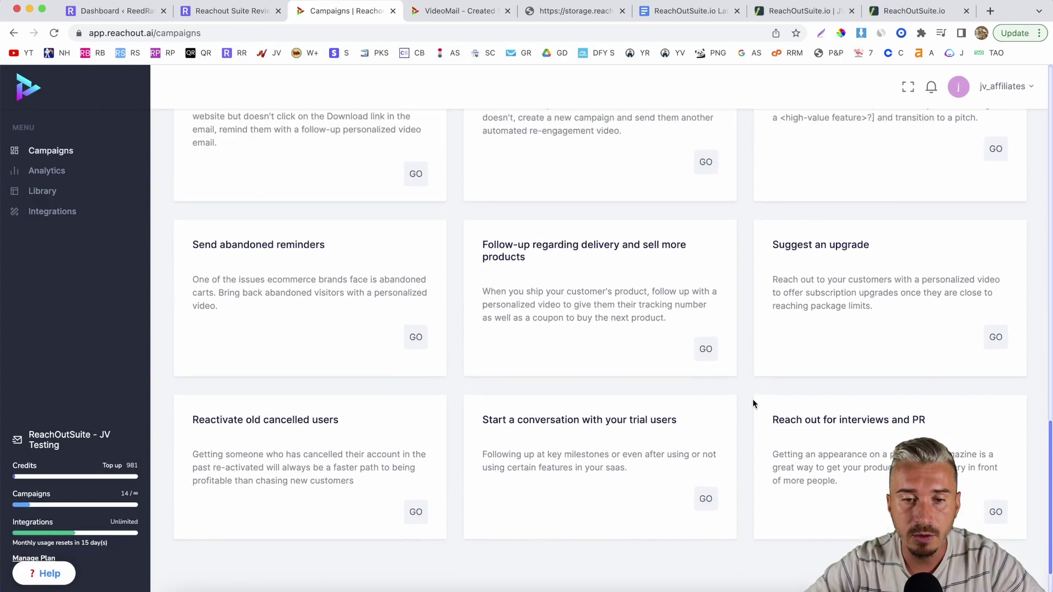
pyautogui.scroll(20, 752, 404)
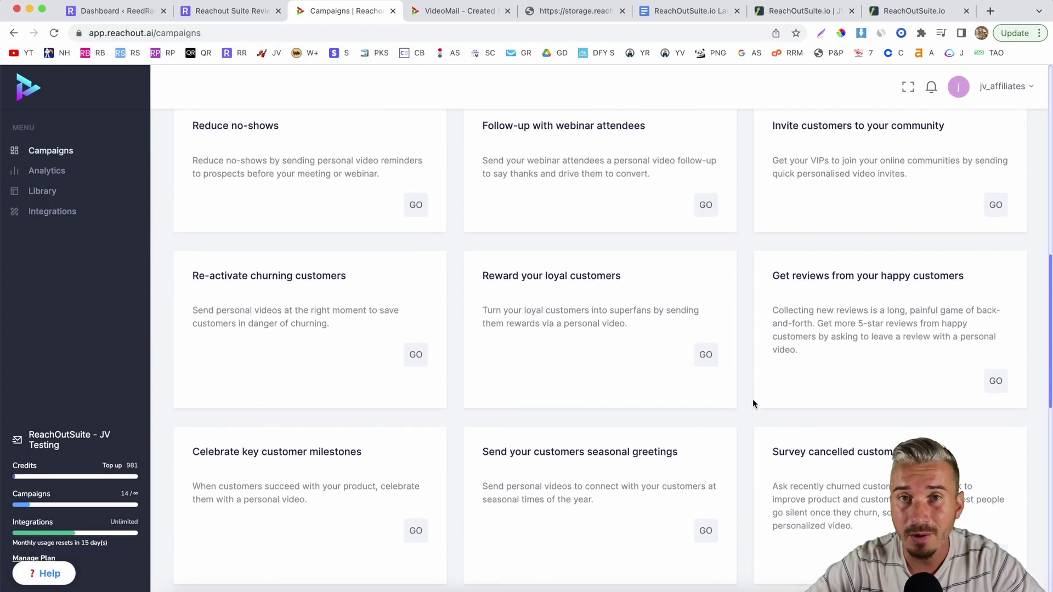
pyautogui.scroll(7, 752, 404)
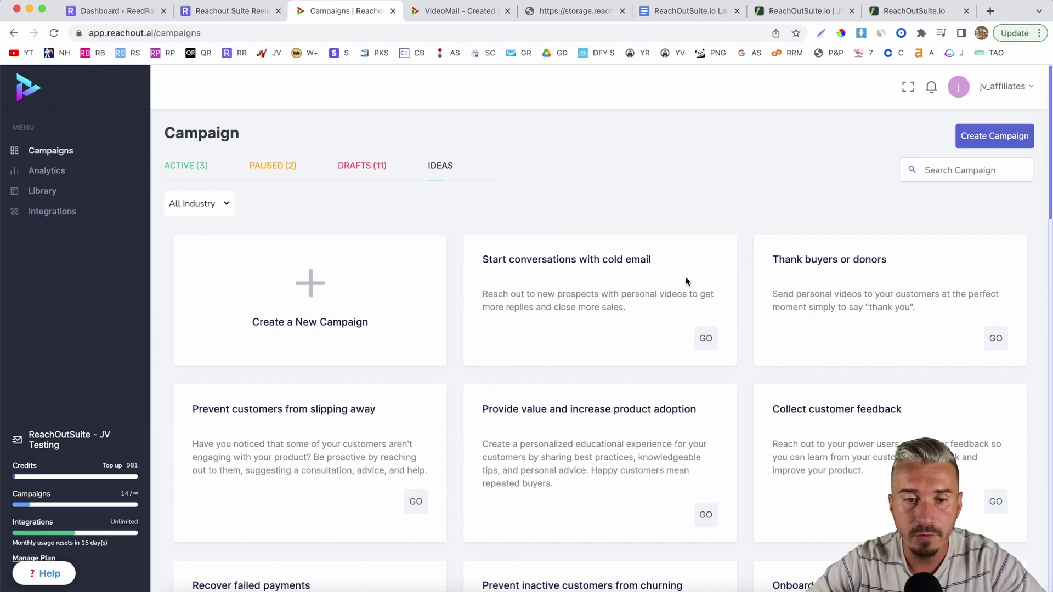
# Start a new campaign and enter the test campaign's name.
pyautogui.click(992, 135)
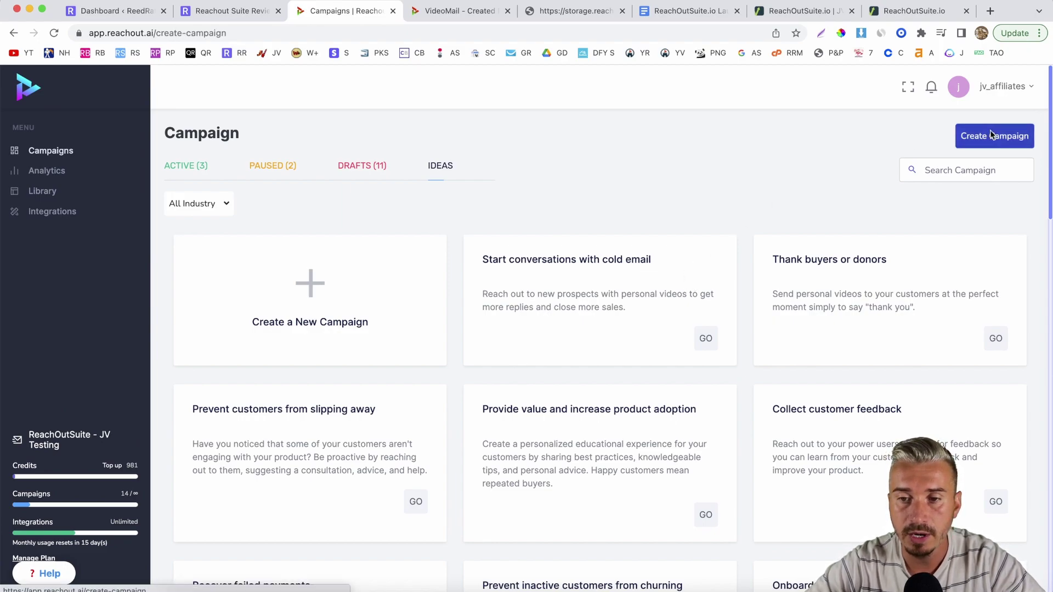
pyautogui.scroll(-1, 438, 187)
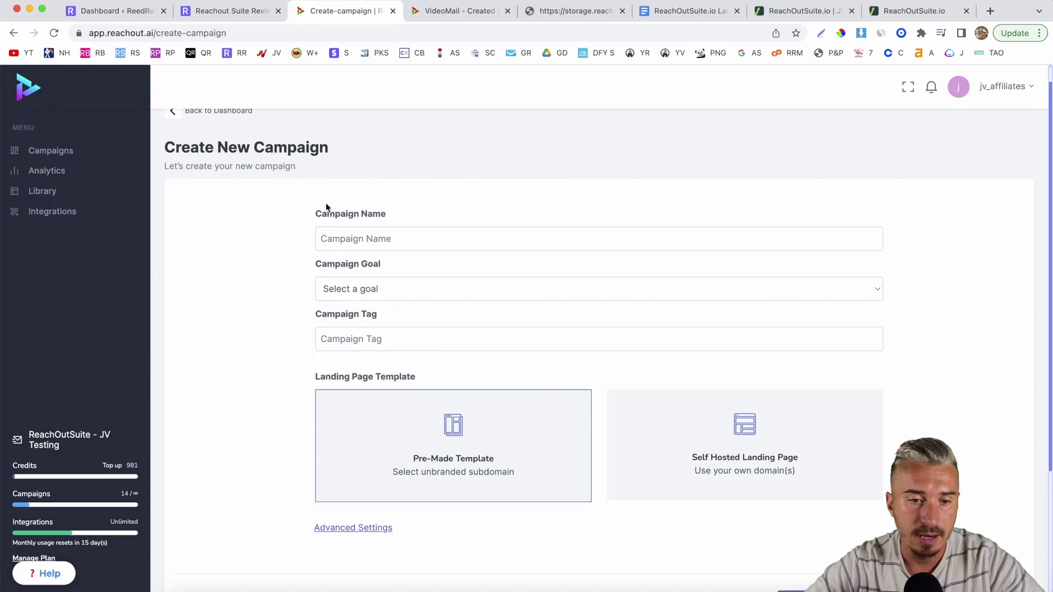
pyautogui.click(374, 236)
pyautogui.write('Darius Reed Test')
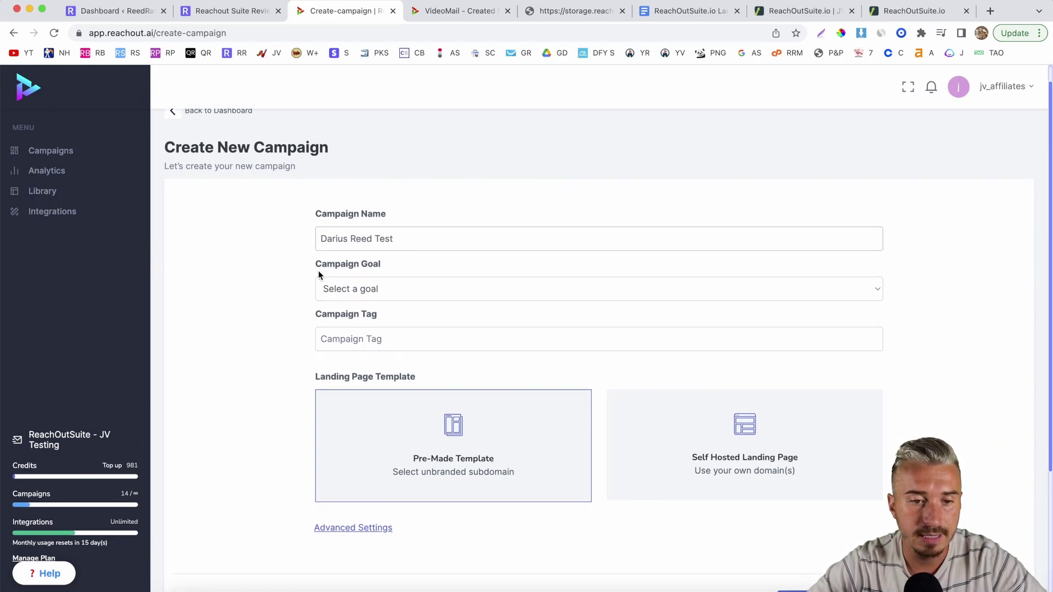
# Set the goal to Book more meetings, tag it 'bookings', and create the campaign.
pyautogui.scroll(-1, 352, 267)
pyautogui.click(387, 275)
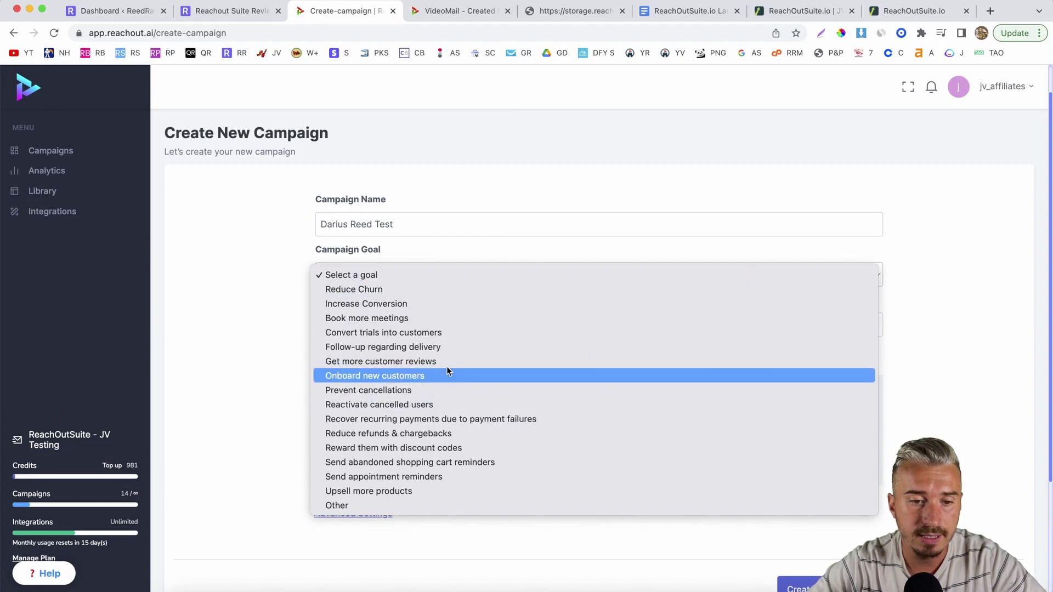
pyautogui.click(381, 319)
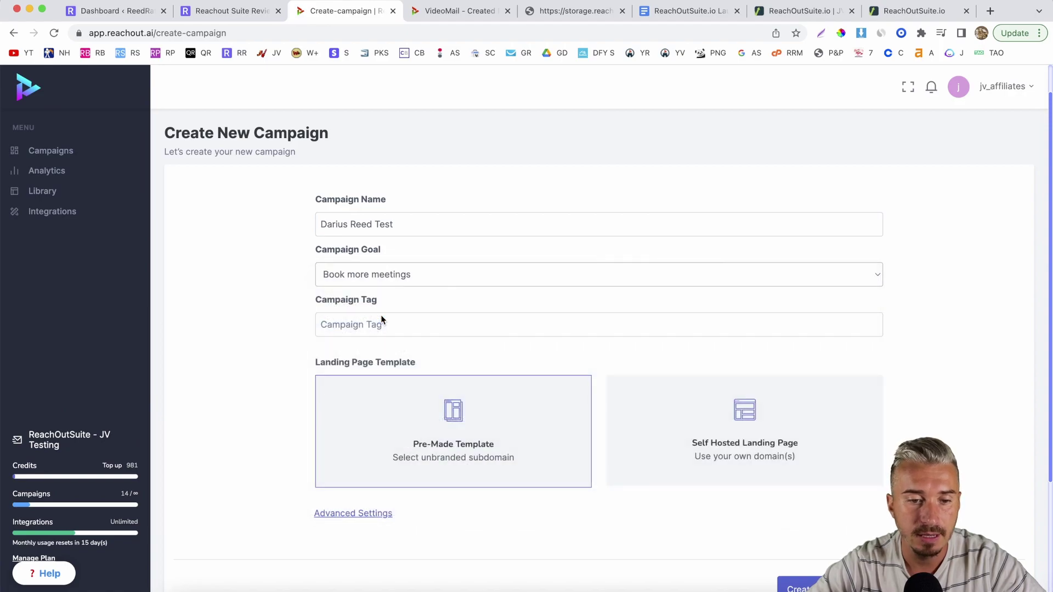
pyautogui.click(386, 325)
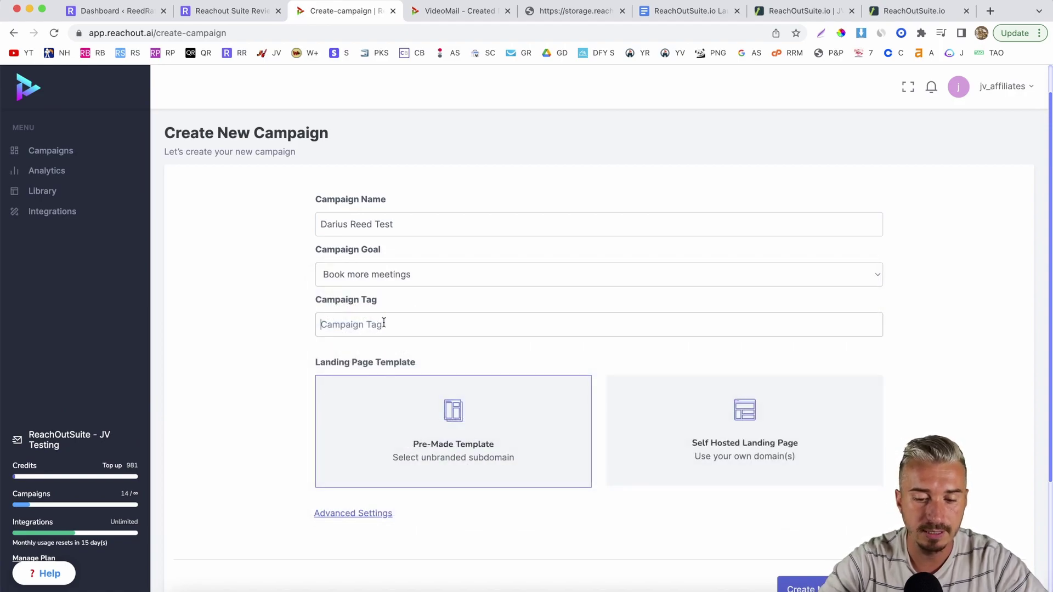
pyautogui.write('bookings')
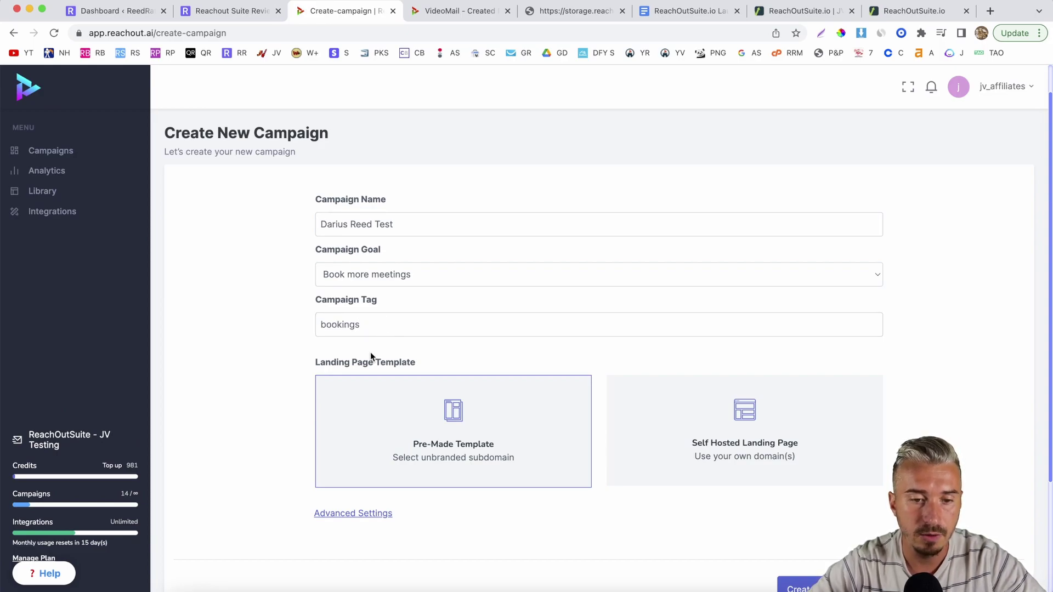
pyautogui.scroll(-1, 370, 354)
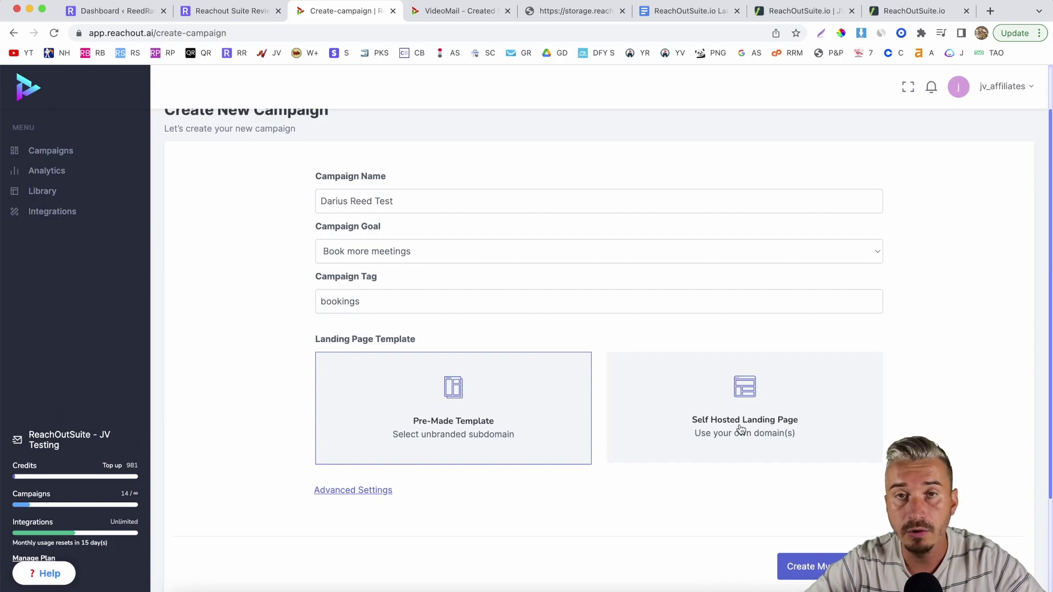
pyautogui.scroll(1, 501, 387)
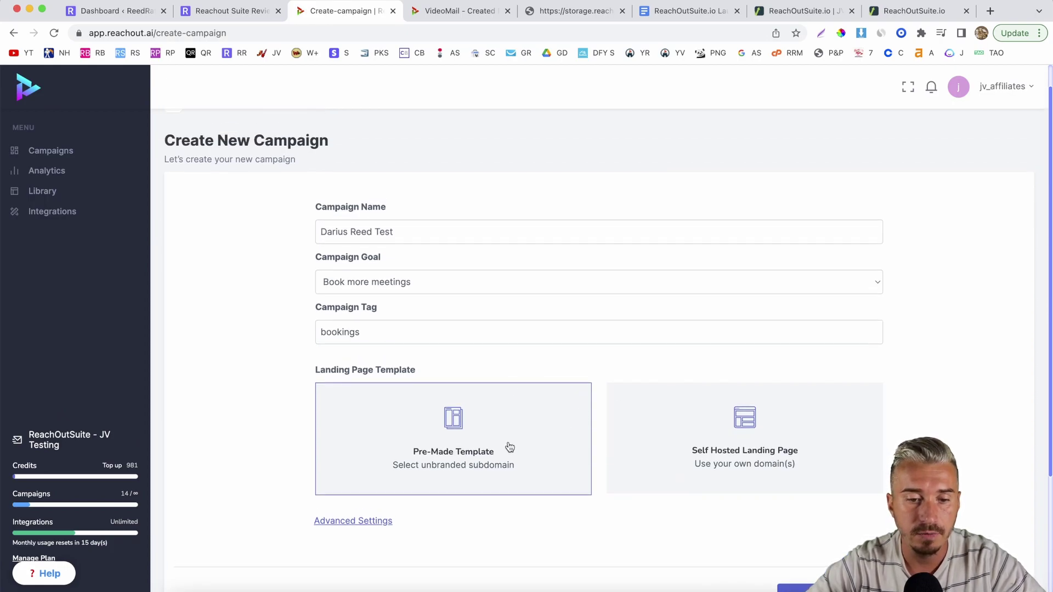
pyautogui.scroll(-1, 478, 444)
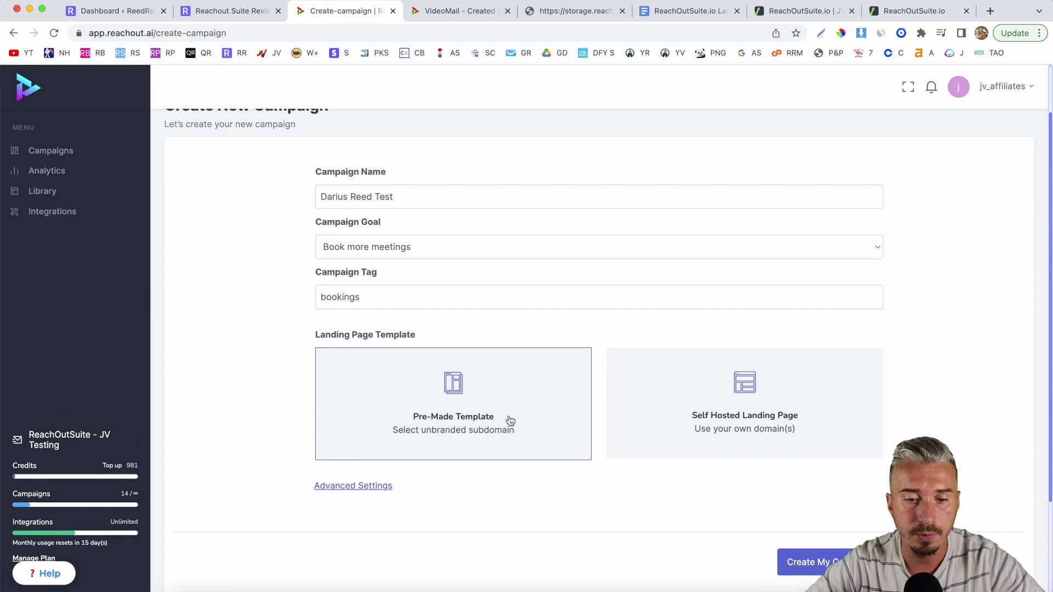
pyautogui.click(825, 564)
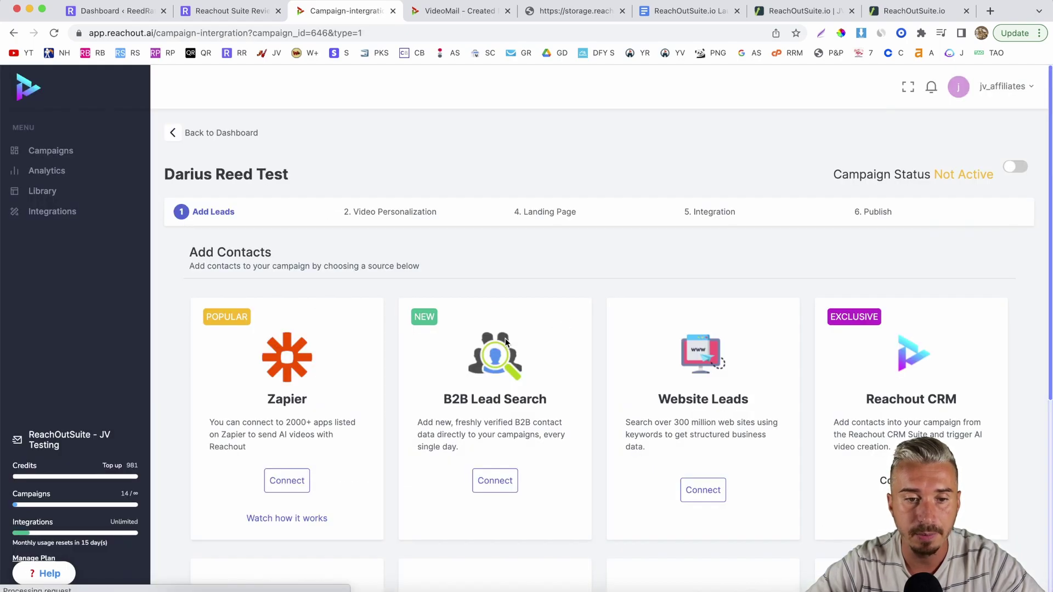
pyautogui.scroll(-5, 505, 341)
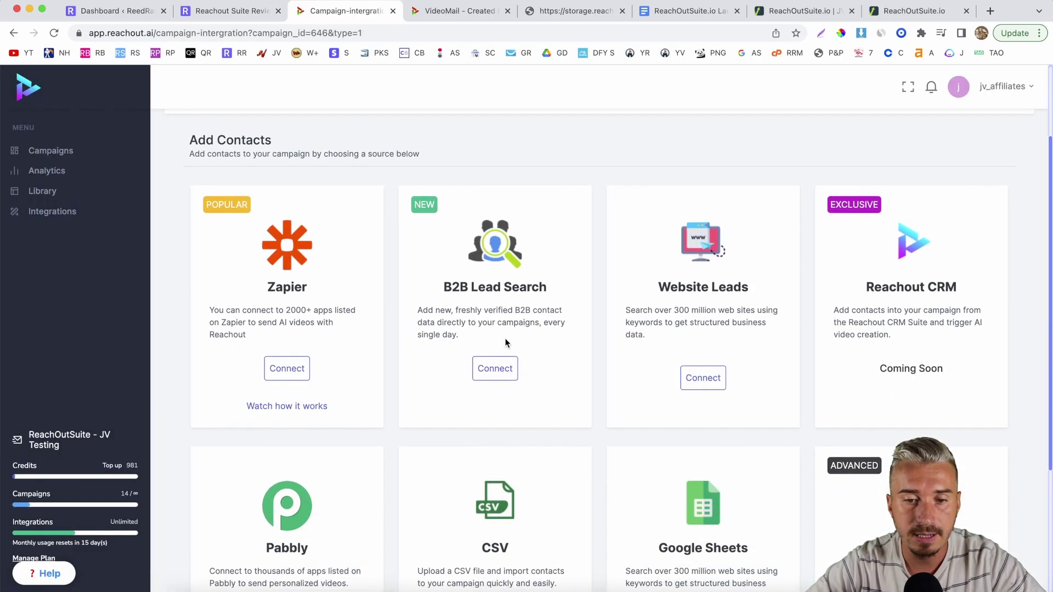
pyautogui.scroll(2, 593, 318)
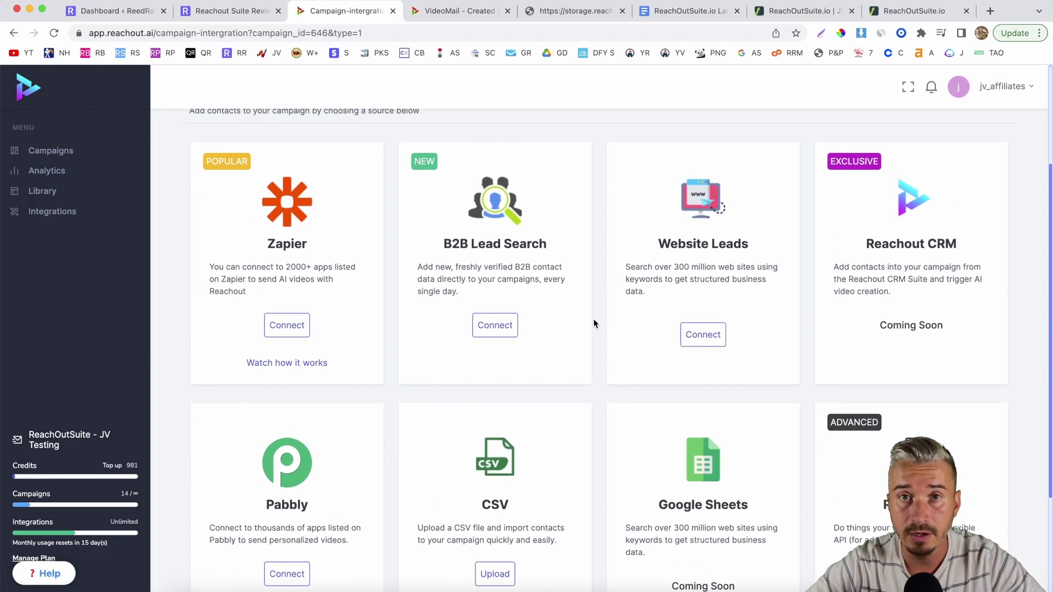
pyautogui.scroll(2, 603, 384)
pyautogui.scroll(-4, 603, 384)
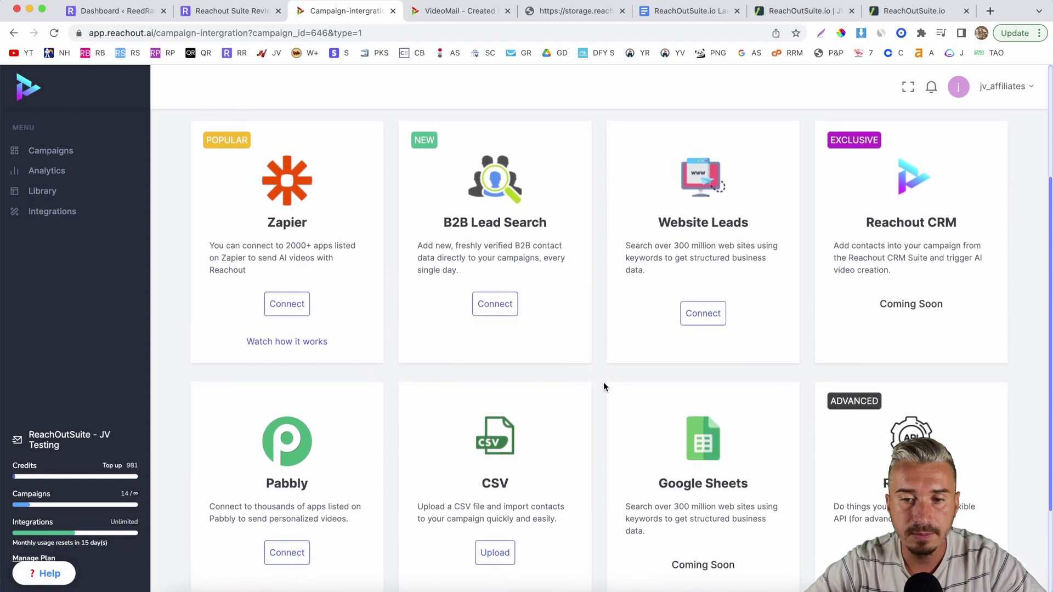
pyautogui.scroll(2, 603, 385)
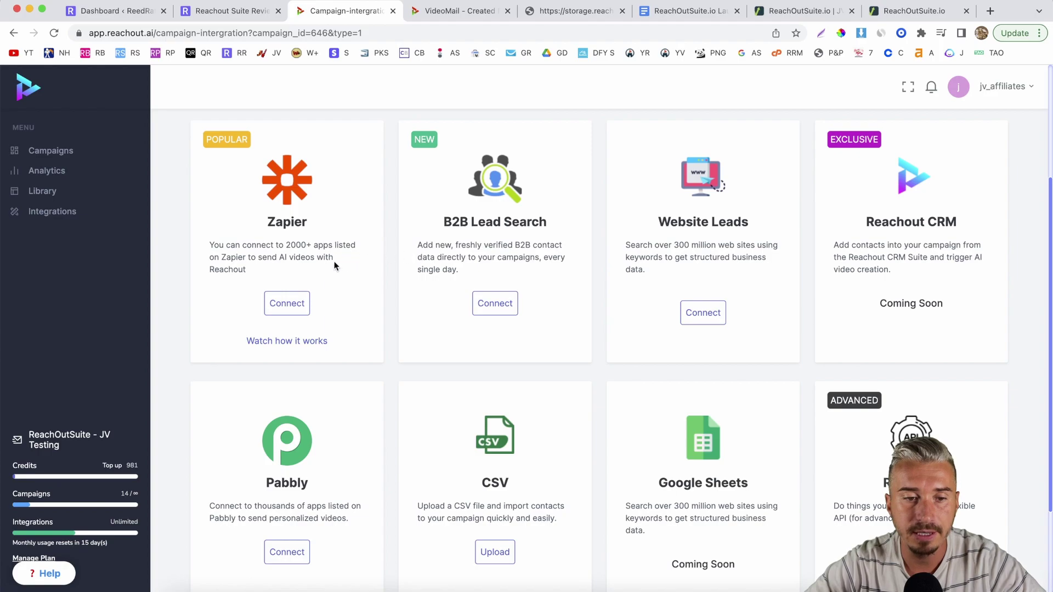
pyautogui.scroll(-1, 334, 266)
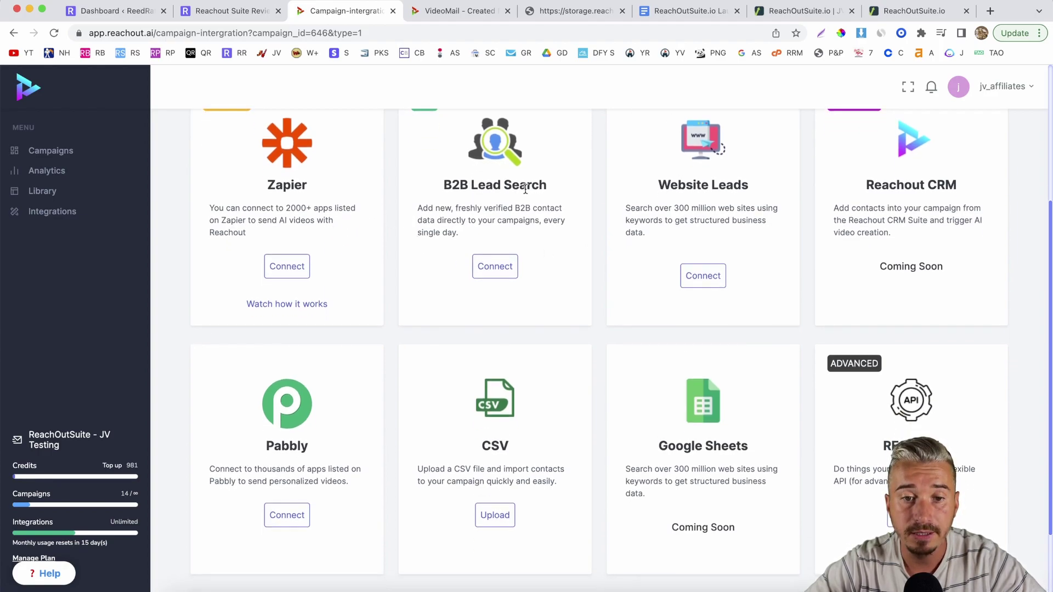
pyautogui.scroll(1, 543, 202)
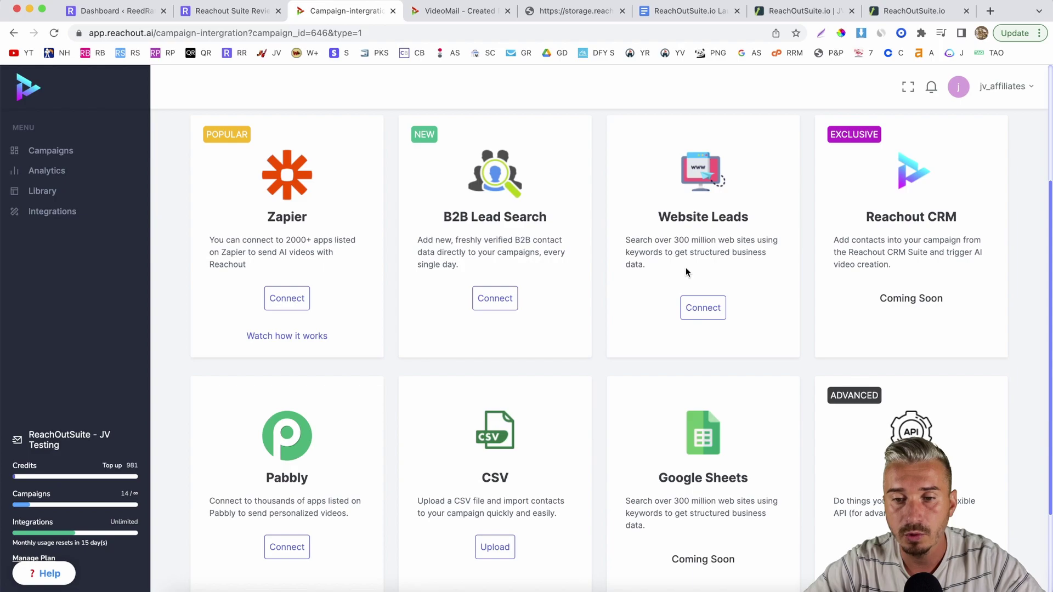
pyautogui.scroll(-1, 685, 267)
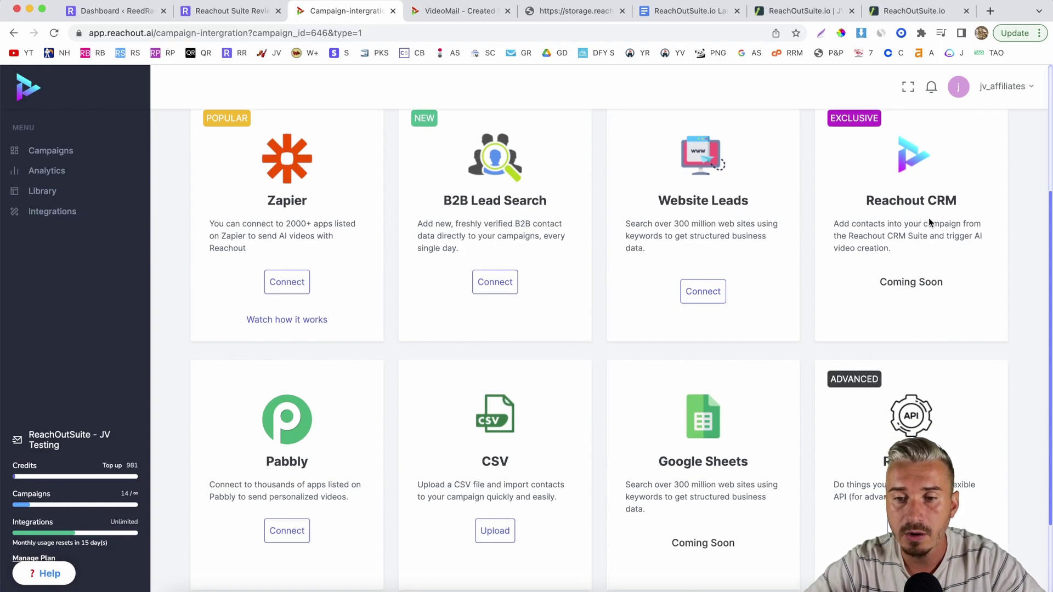
pyautogui.scroll(-2, 929, 231)
pyautogui.scroll(-1, 947, 253)
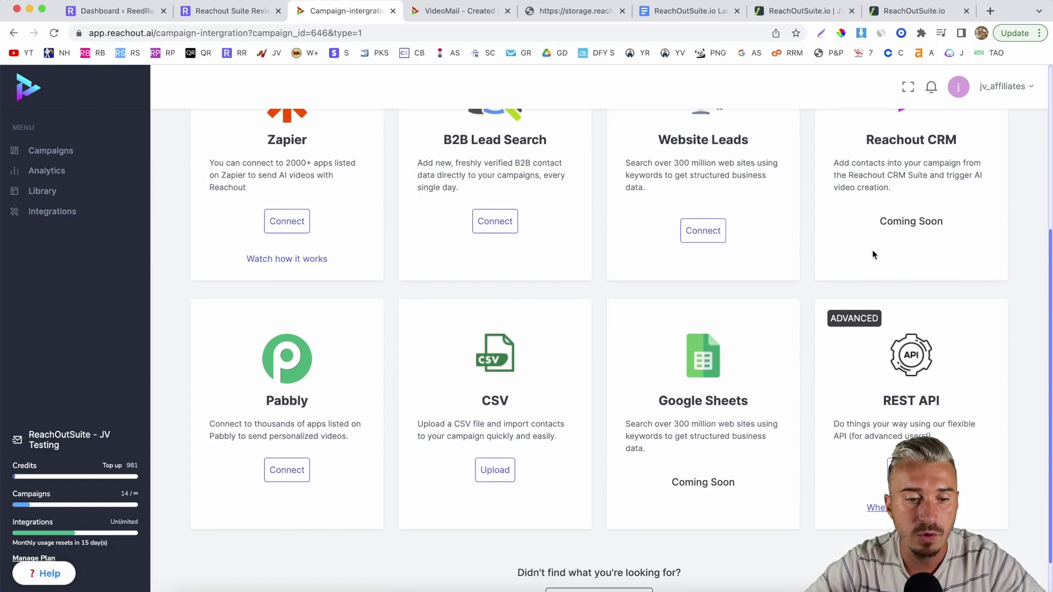
pyautogui.scroll(1, 534, 428)
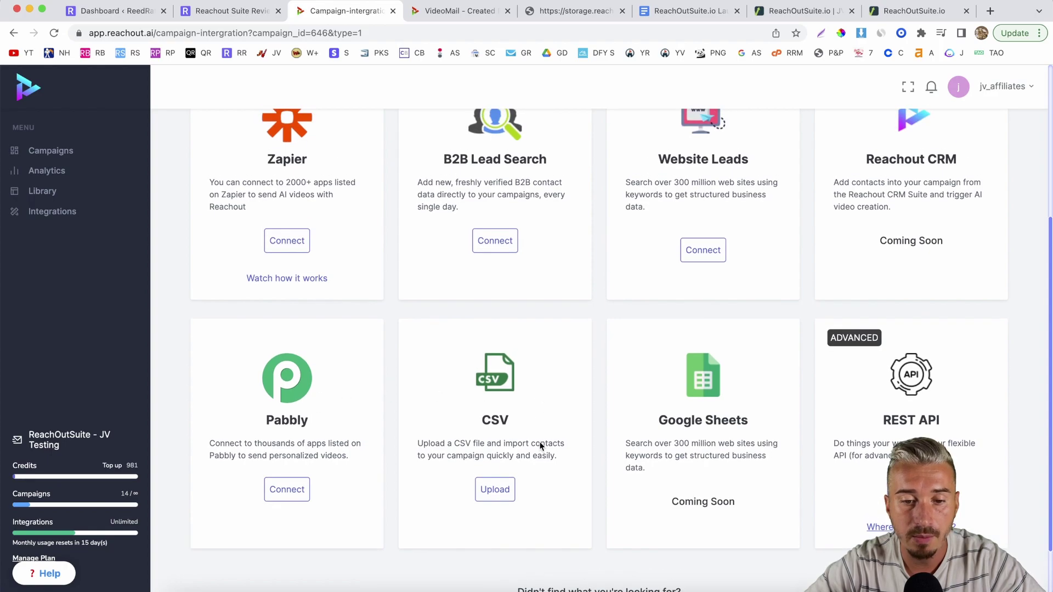
pyautogui.scroll(1, 733, 435)
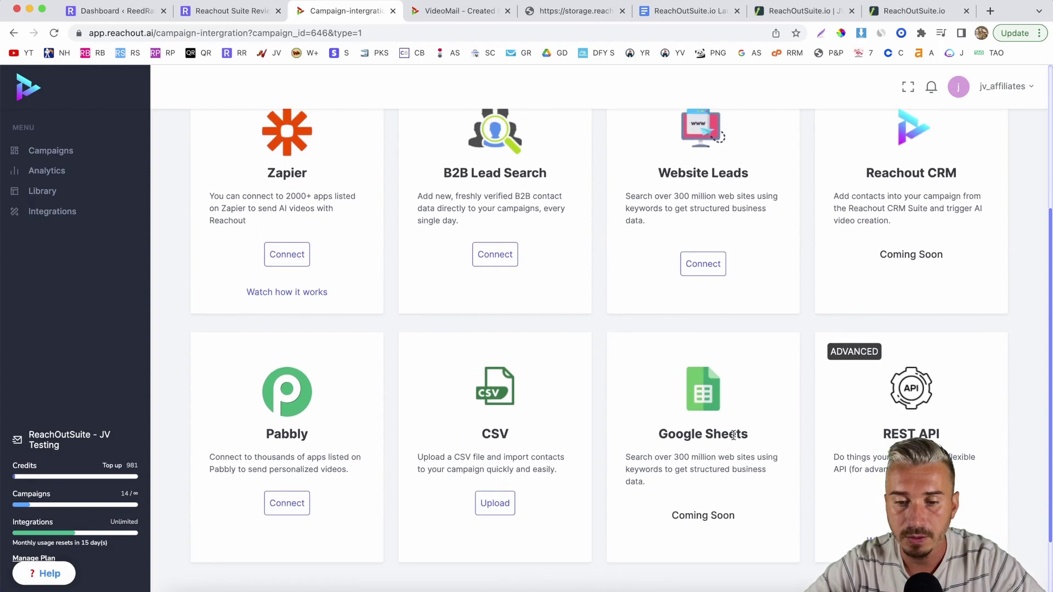
pyautogui.scroll(-1, 973, 451)
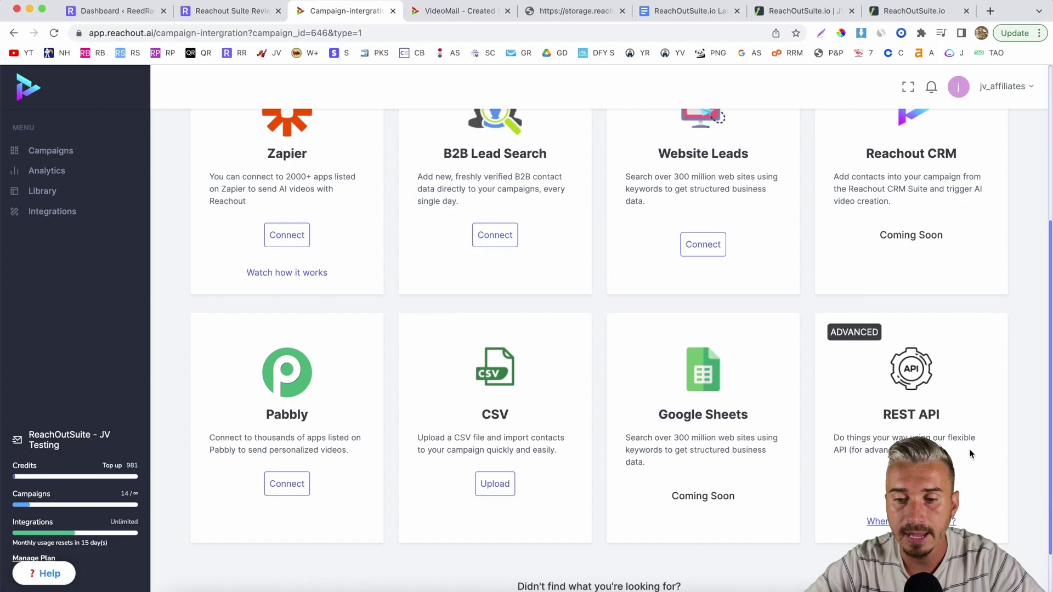
pyautogui.scroll(3, 581, 300)
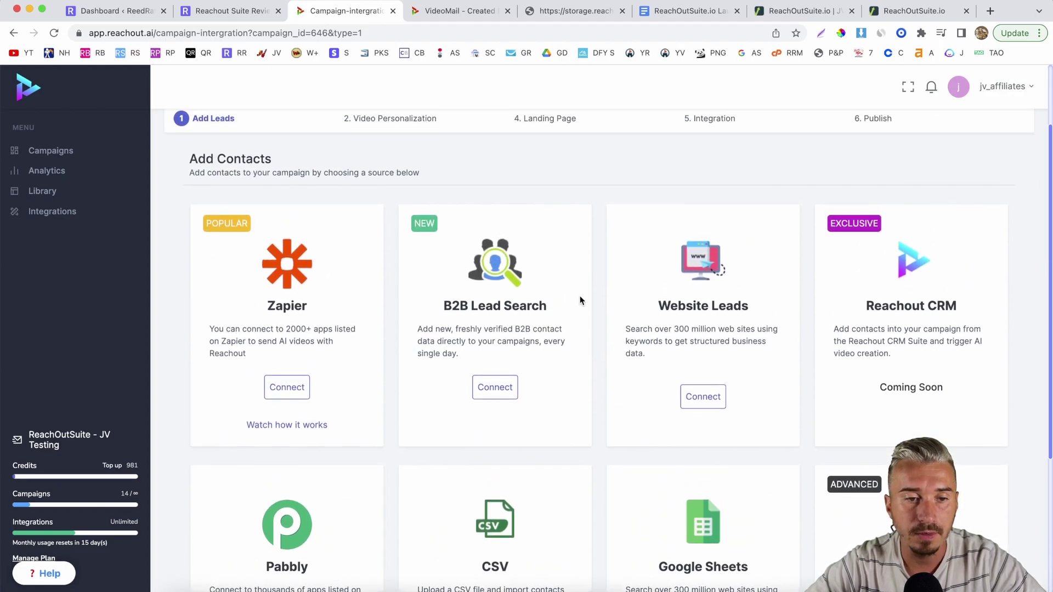
pyautogui.scroll(-3, 580, 301)
pyautogui.scroll(1, 580, 301)
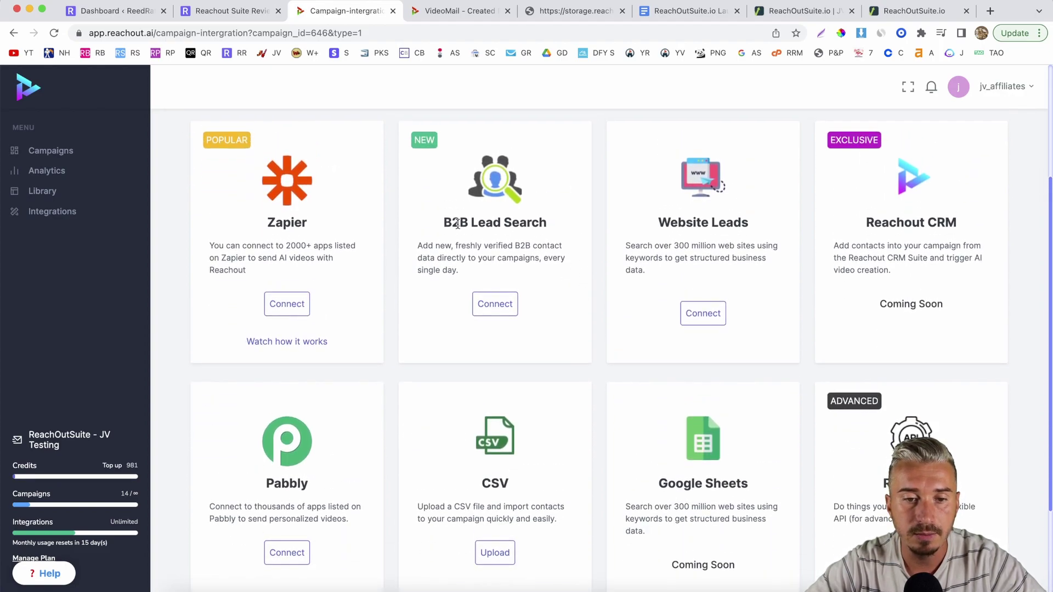
pyautogui.scroll(1, 545, 224)
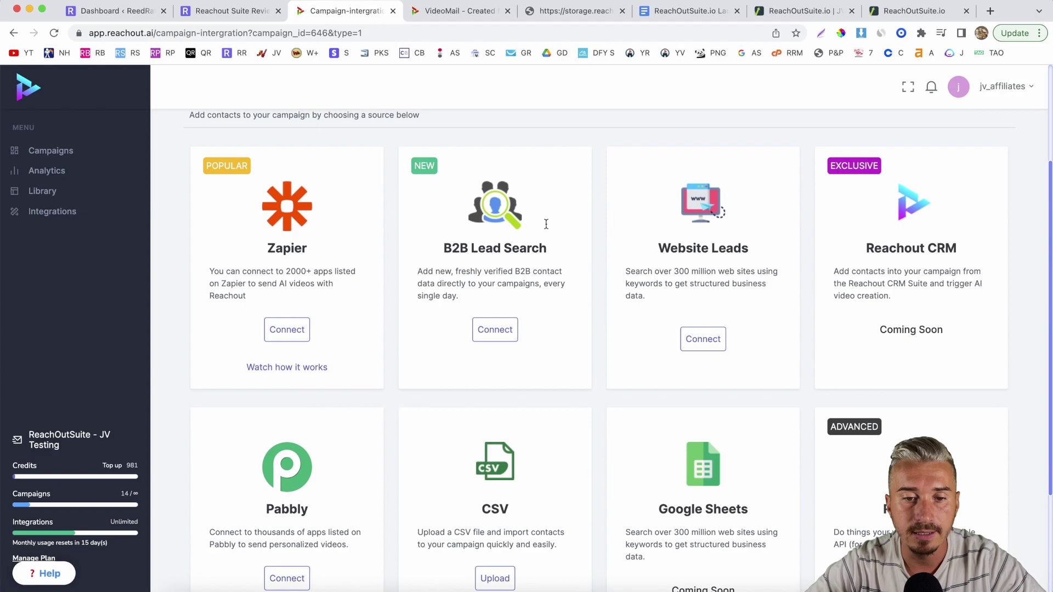
# Start a B2B Lead Search with industry Restaurants & Bars and type 'new y' into Location.
pyautogui.click(492, 331)
pyautogui.scroll(-1, 170, 203)
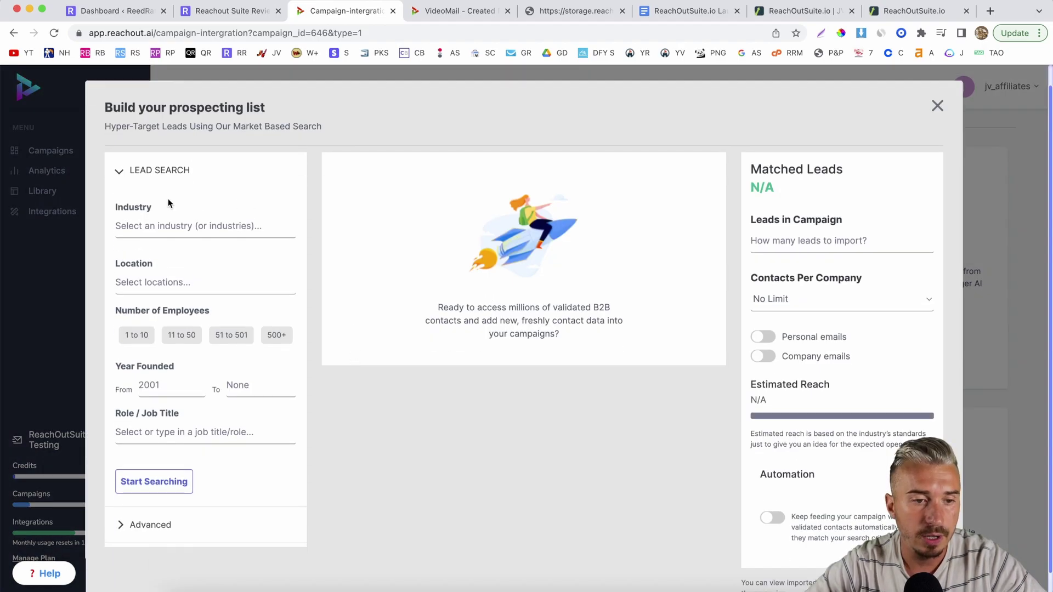
pyautogui.click(179, 226)
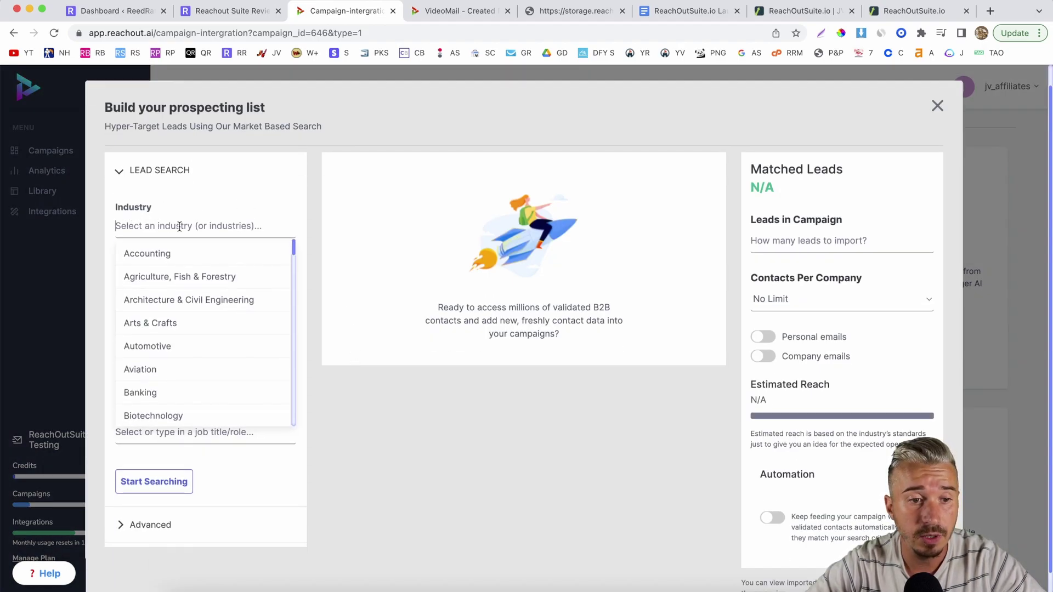
pyautogui.scroll(-8, 186, 359)
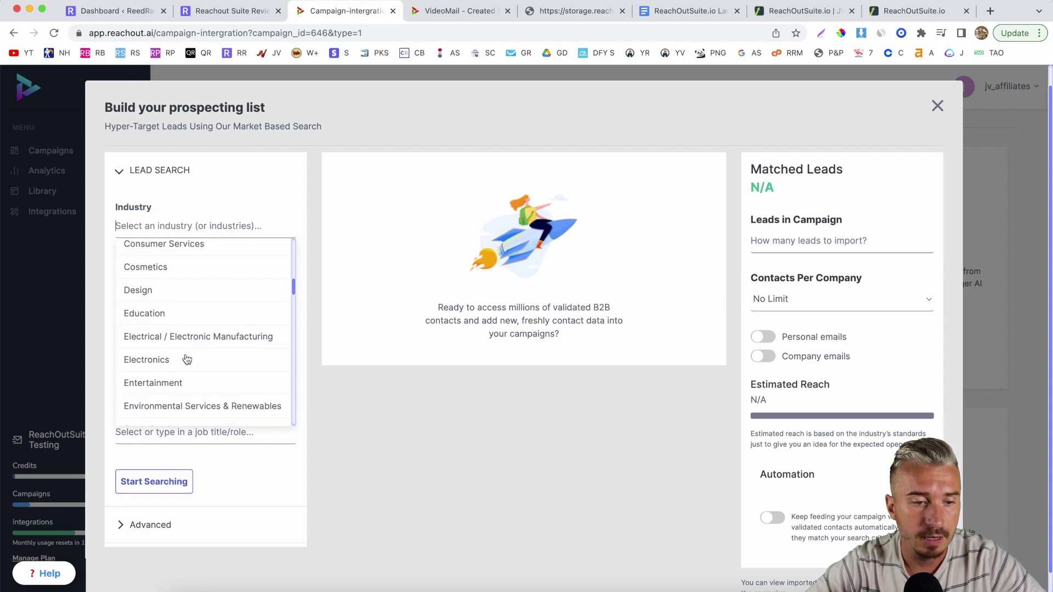
pyautogui.scroll(-12, 187, 351)
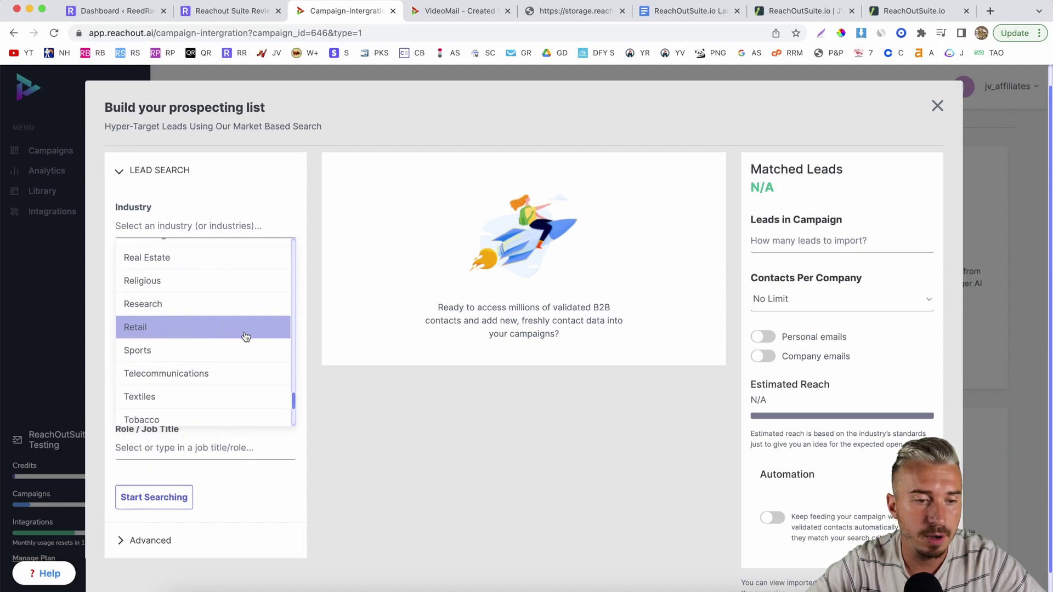
pyautogui.scroll(-4, 238, 308)
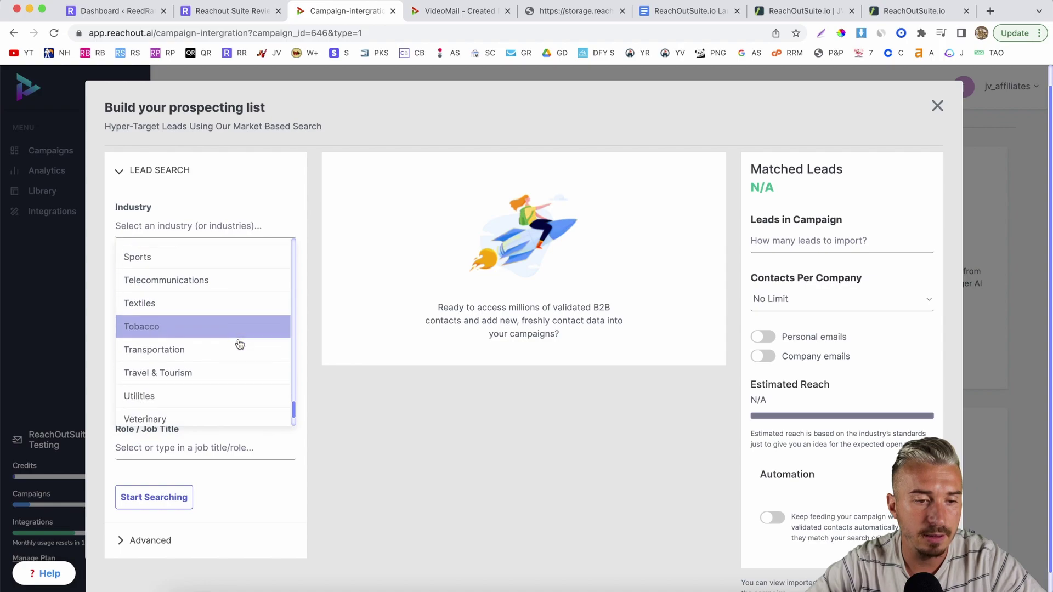
pyautogui.scroll(-2, 240, 344)
pyautogui.scroll(10, 239, 344)
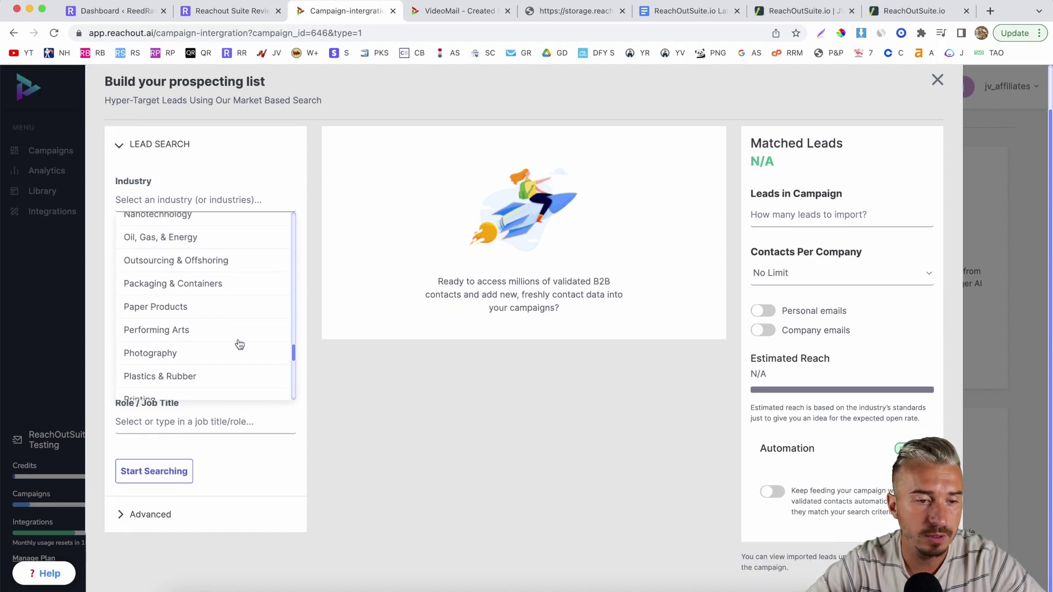
pyautogui.scroll(3, 240, 344)
pyautogui.click(321, 361)
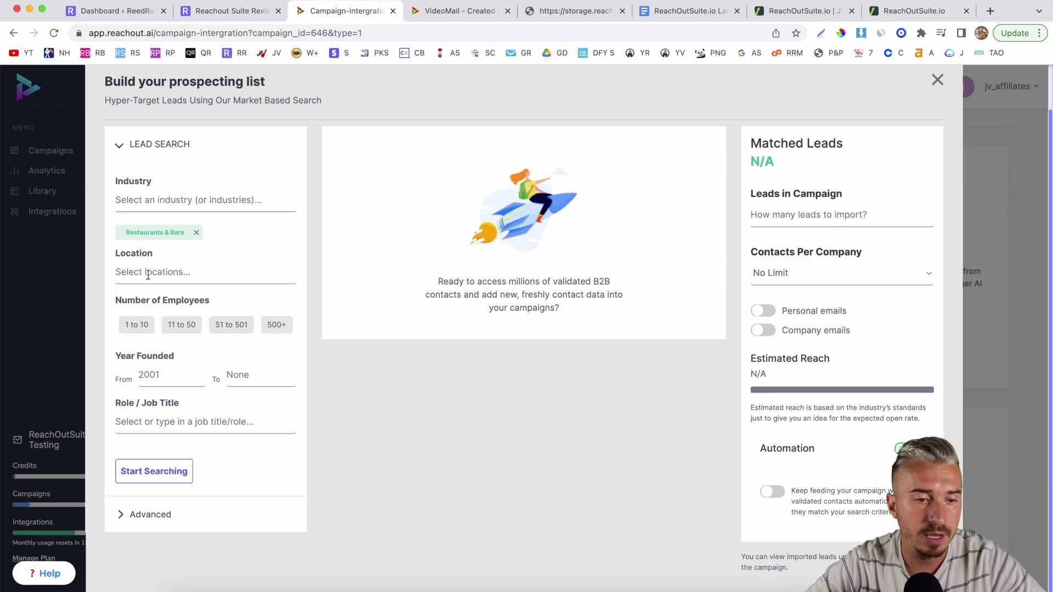
pyautogui.write('n')
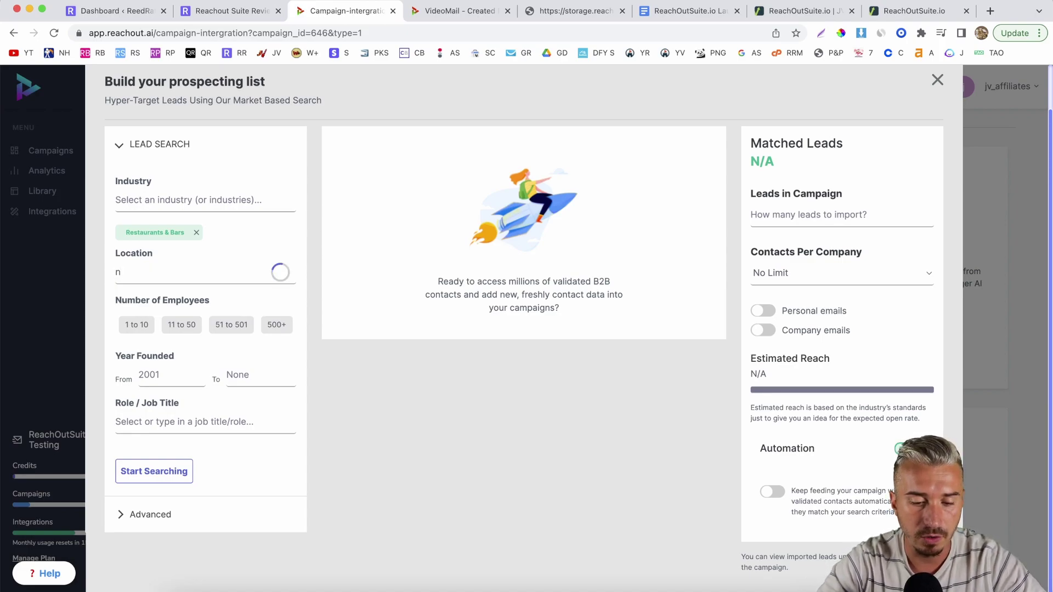
pyautogui.write('ew york')
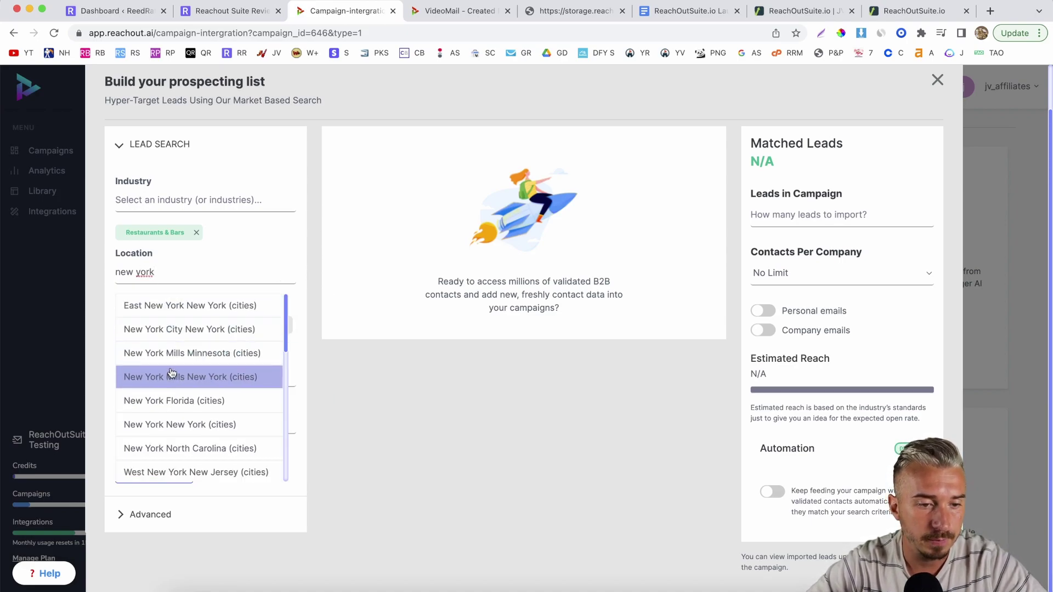
# Add New York City, Florida City and City of London as target locations.
pyautogui.click(177, 329)
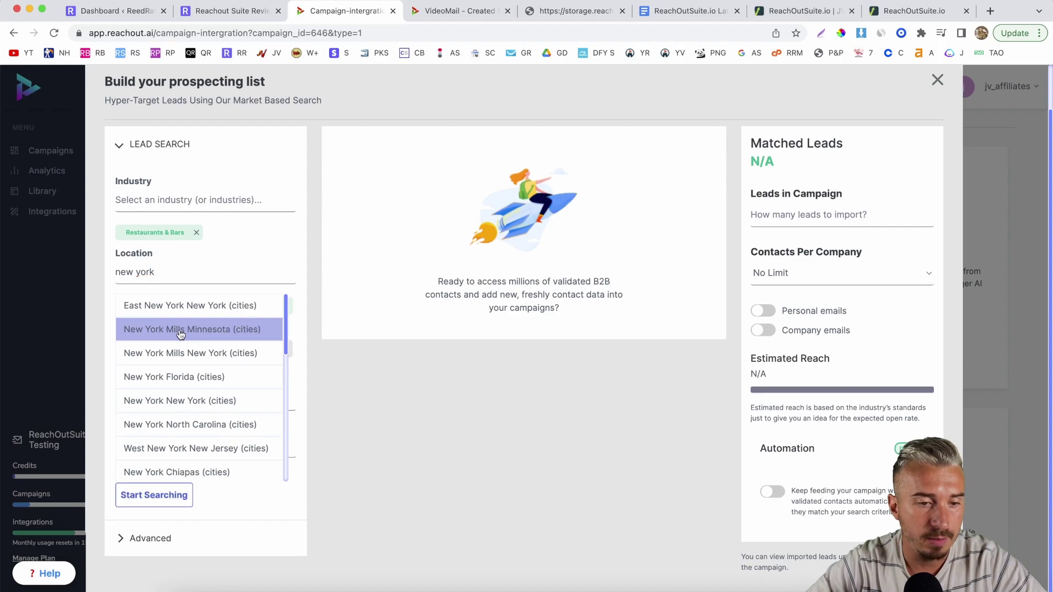
pyautogui.click(184, 278)
pyautogui.tripleClick(184, 277)
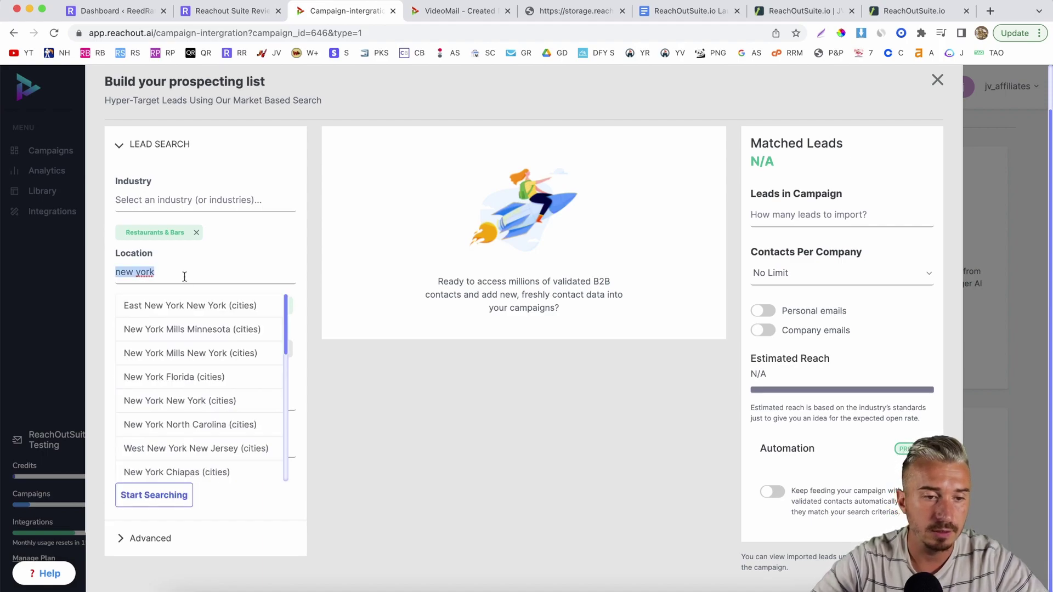
pyautogui.write('florida')
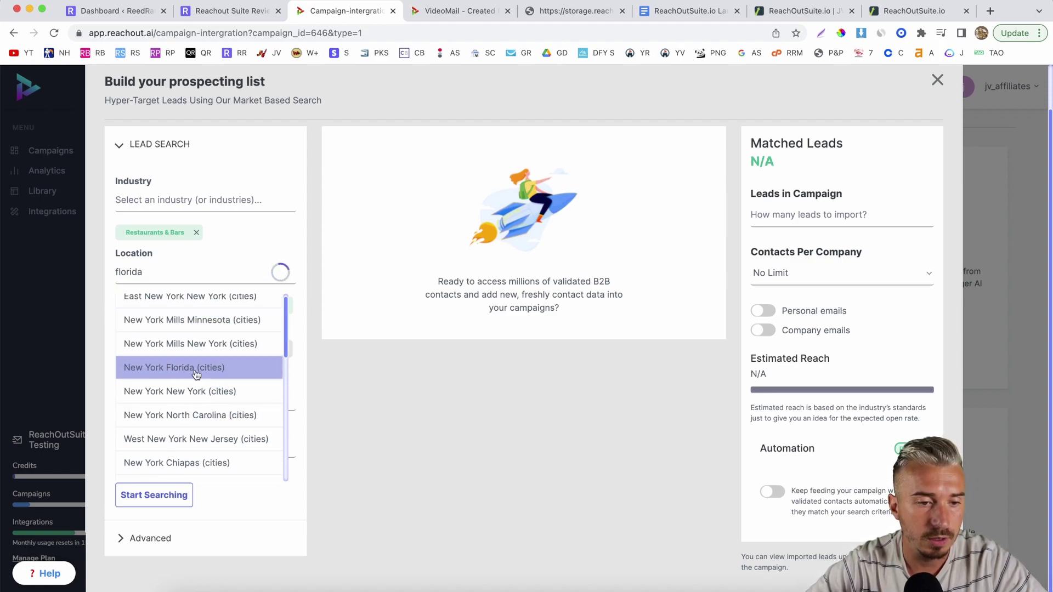
pyautogui.scroll(1, 209, 335)
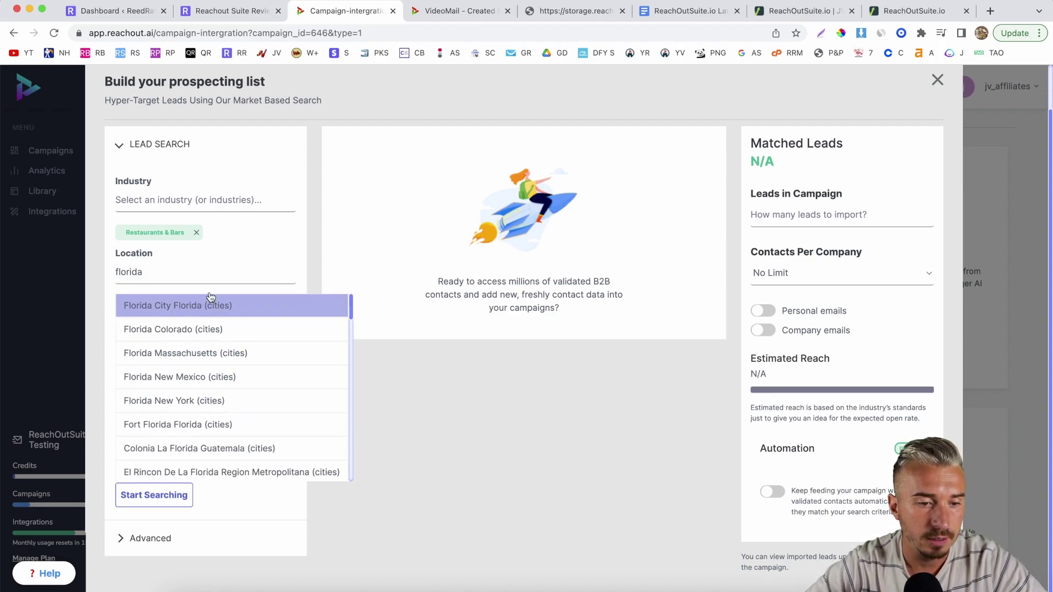
pyautogui.click(233, 305)
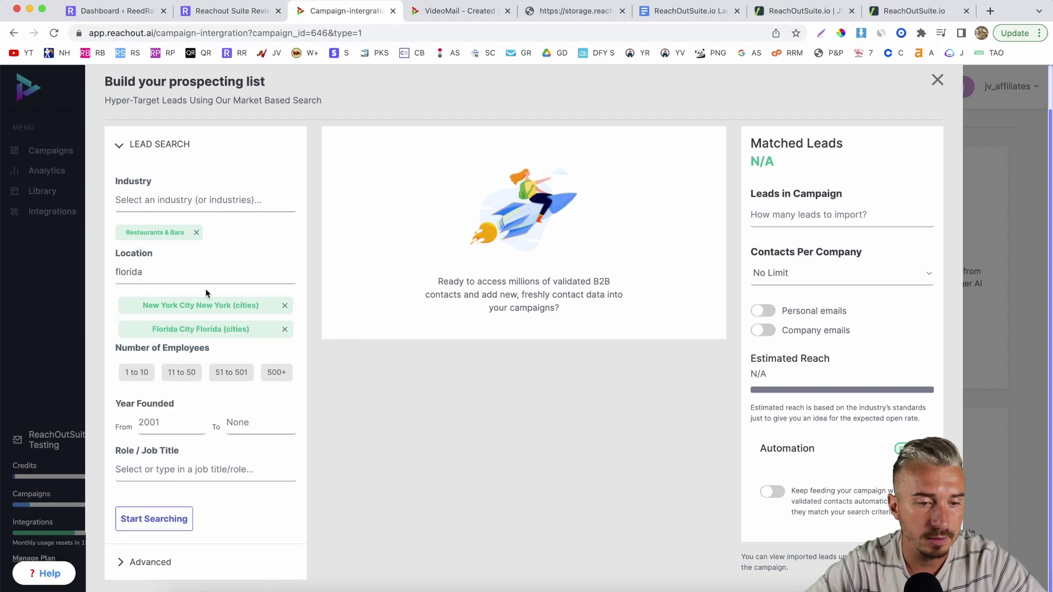
pyautogui.click(176, 273)
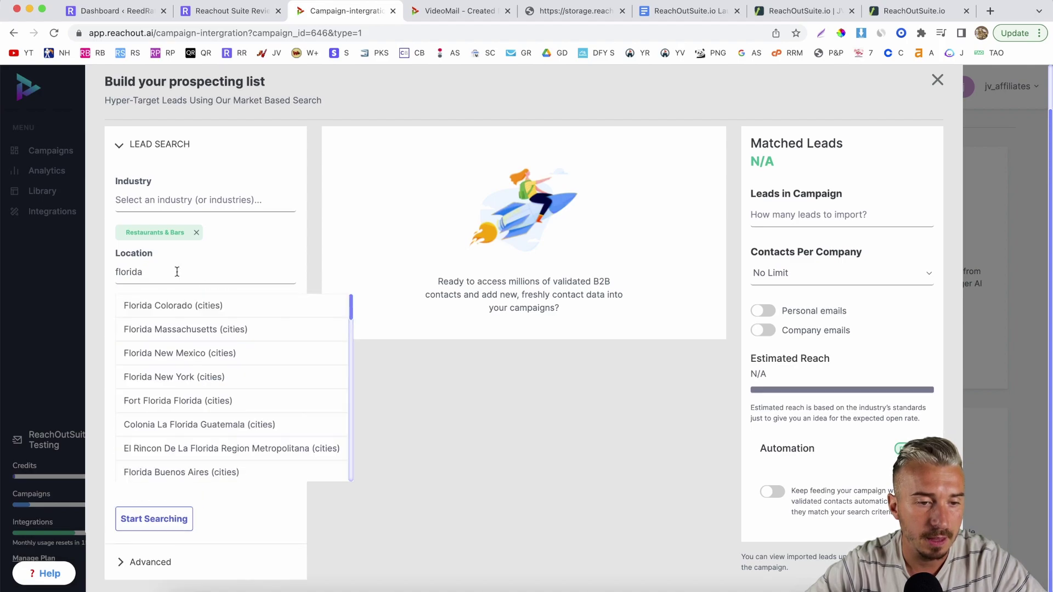
pyautogui.doubleClick(176, 272)
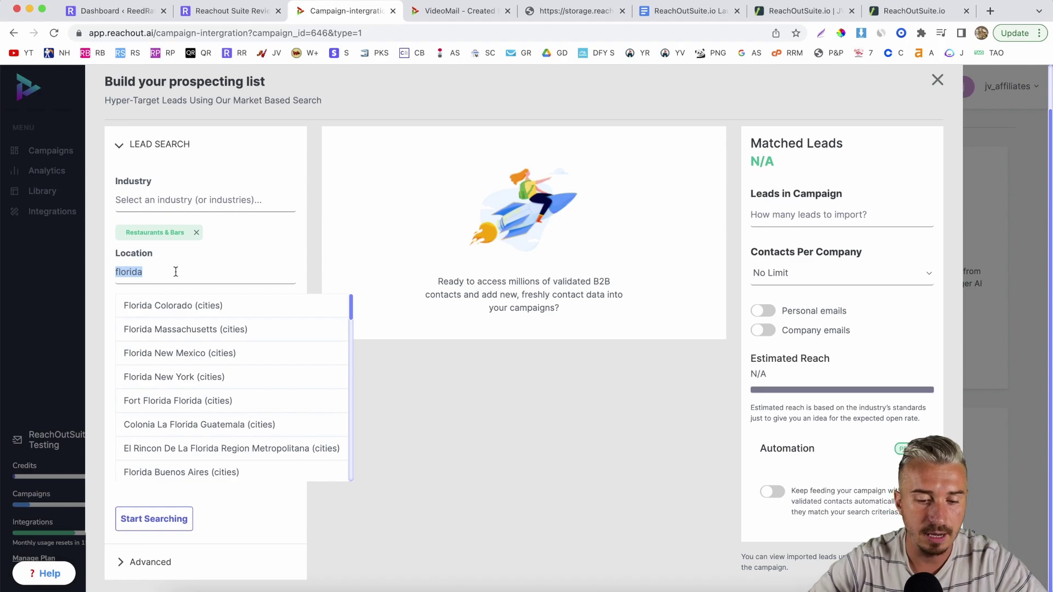
pyautogui.write('london')
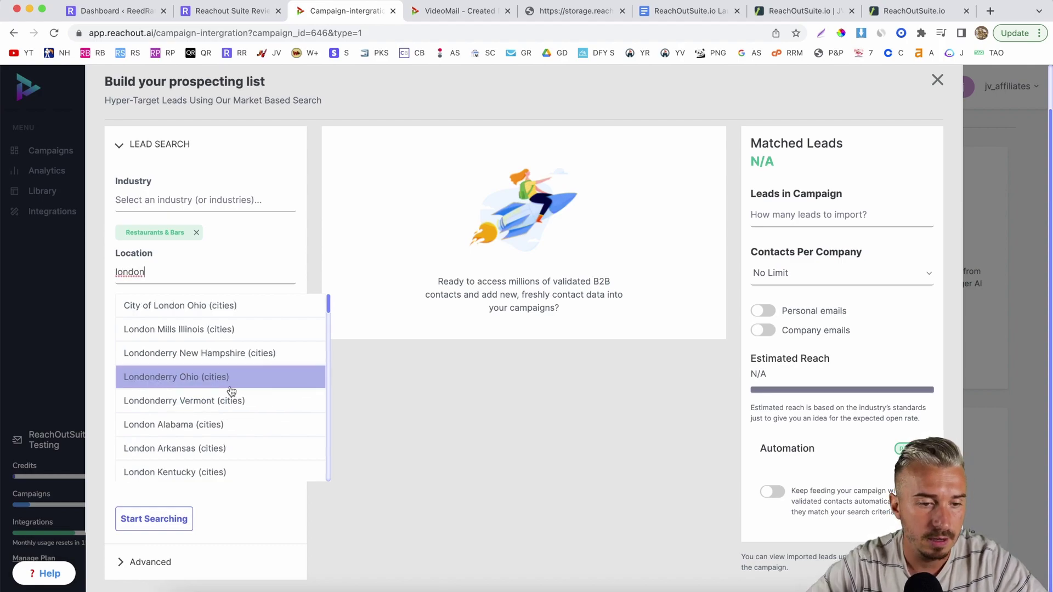
pyautogui.scroll(-4, 227, 391)
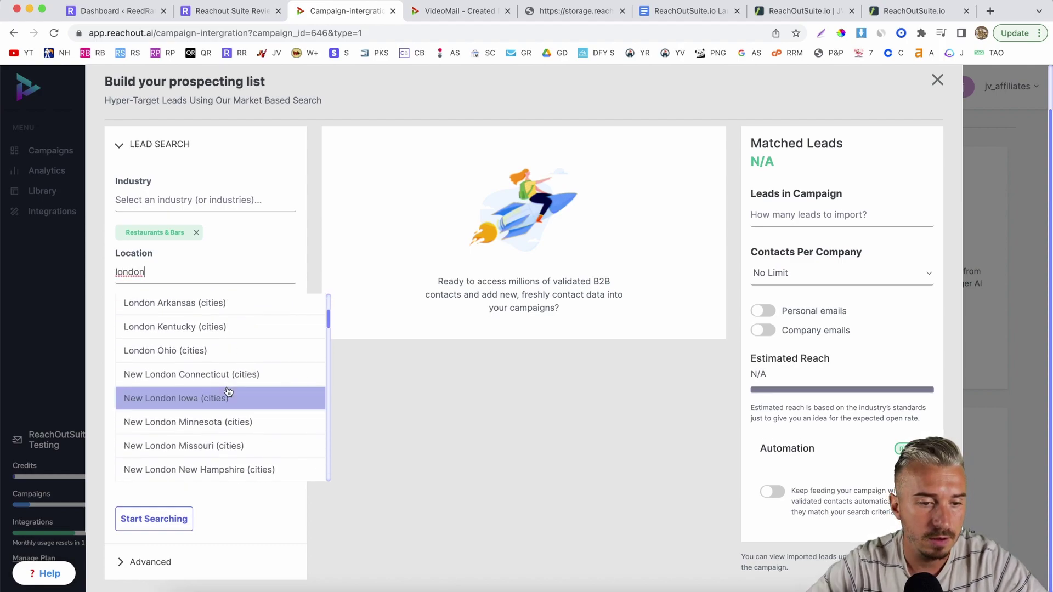
pyautogui.scroll(-3, 228, 390)
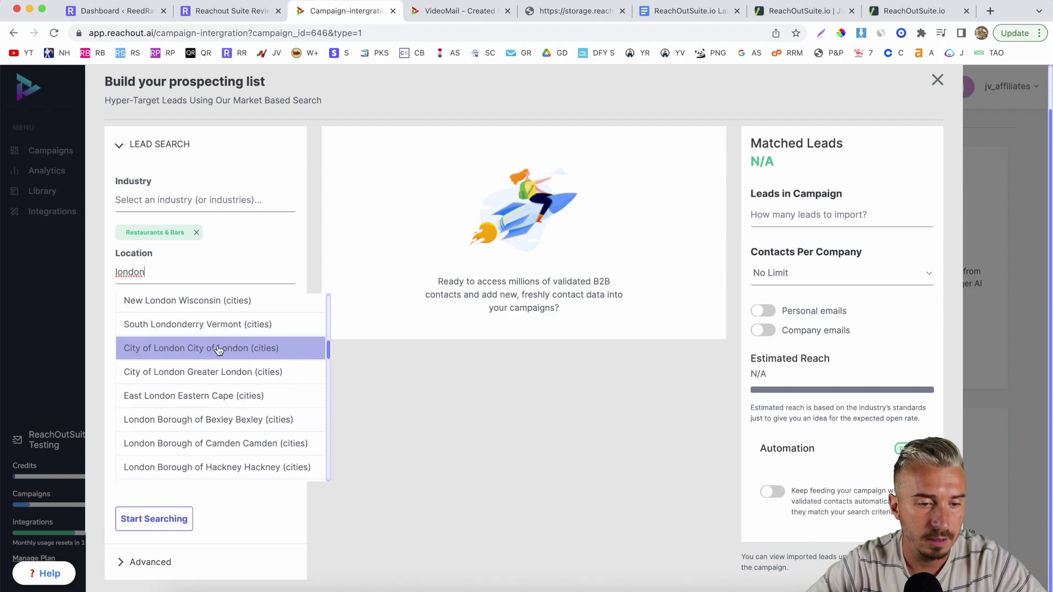
pyautogui.click(189, 349)
pyautogui.scroll(-1, 238, 417)
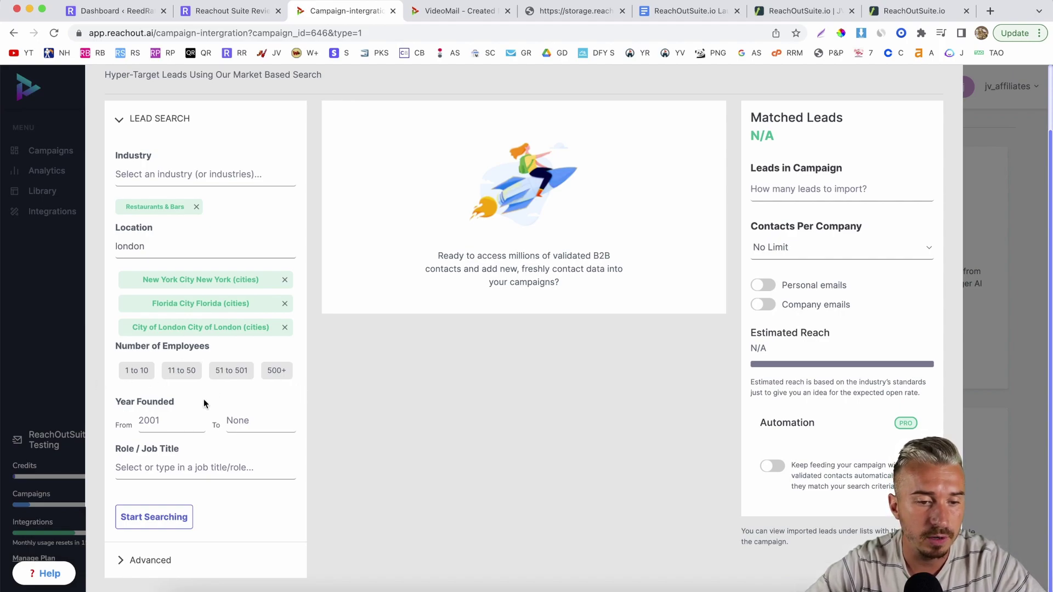
# Set Year Founded To 2022 and run the lead search.
pyautogui.click(263, 420)
pyautogui.write('2022')
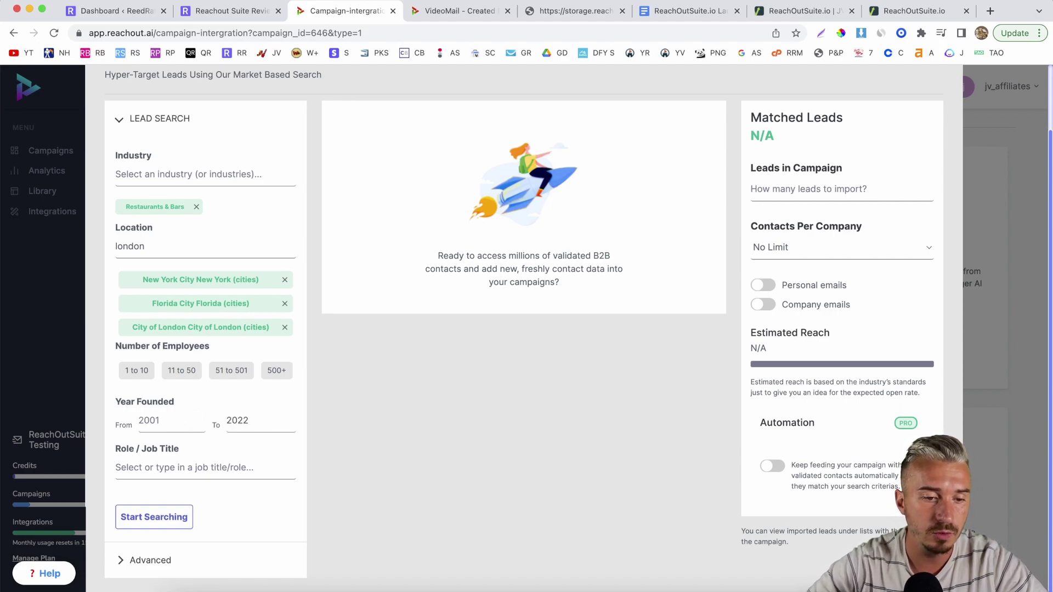
pyautogui.click(198, 467)
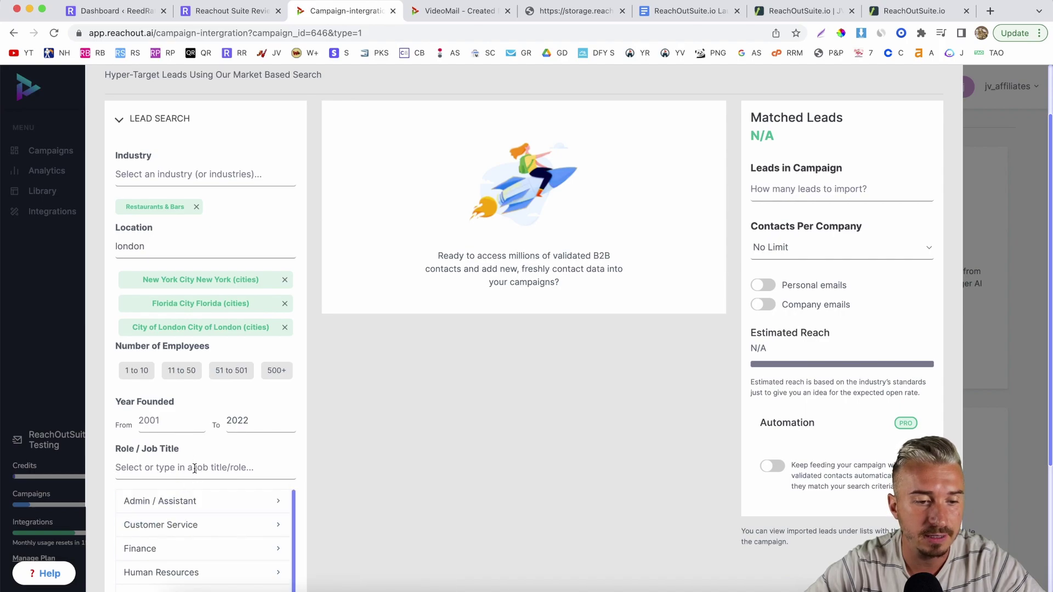
pyautogui.click(253, 458)
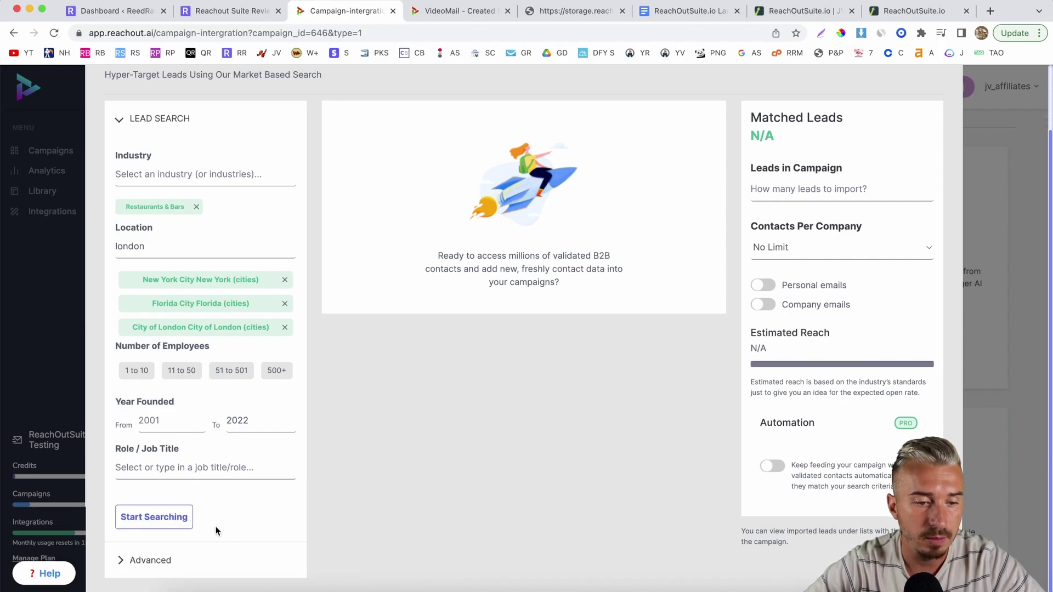
pyautogui.click(160, 520)
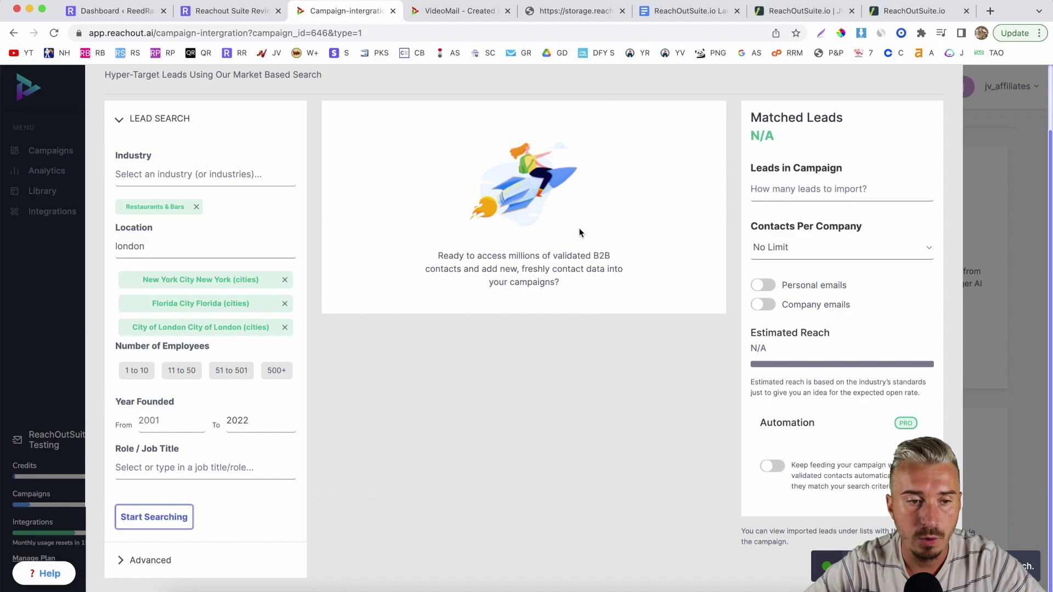
# Add Tobacco, Writing, Editing, Translation and Textiles to the target industries.
pyautogui.click(164, 174)
pyautogui.scroll(-10, 219, 313)
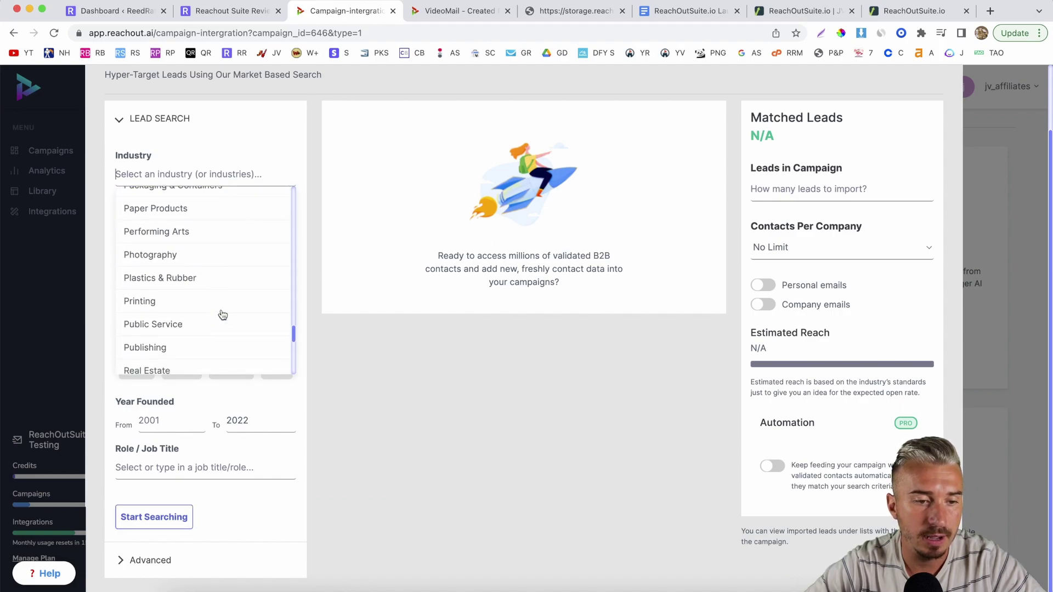
pyautogui.scroll(-3, 222, 314)
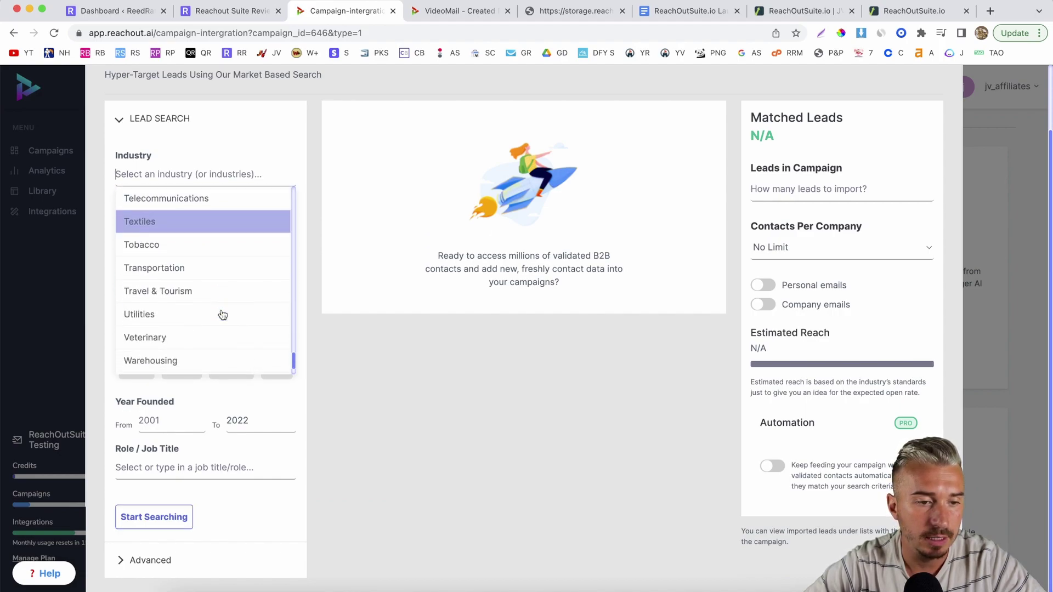
pyautogui.click(198, 246)
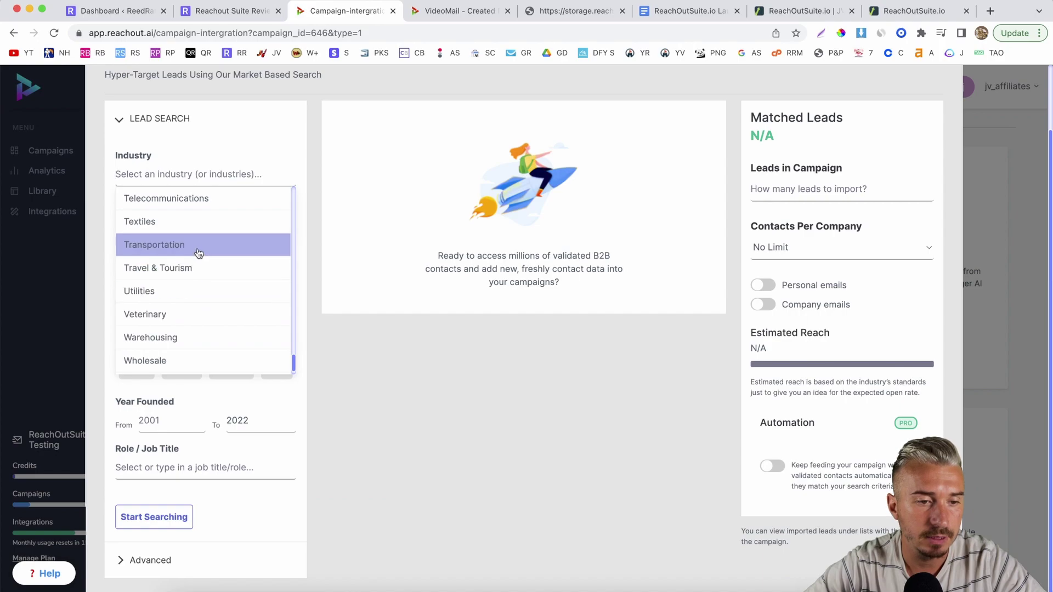
pyautogui.scroll(-1, 196, 291)
pyautogui.click(196, 360)
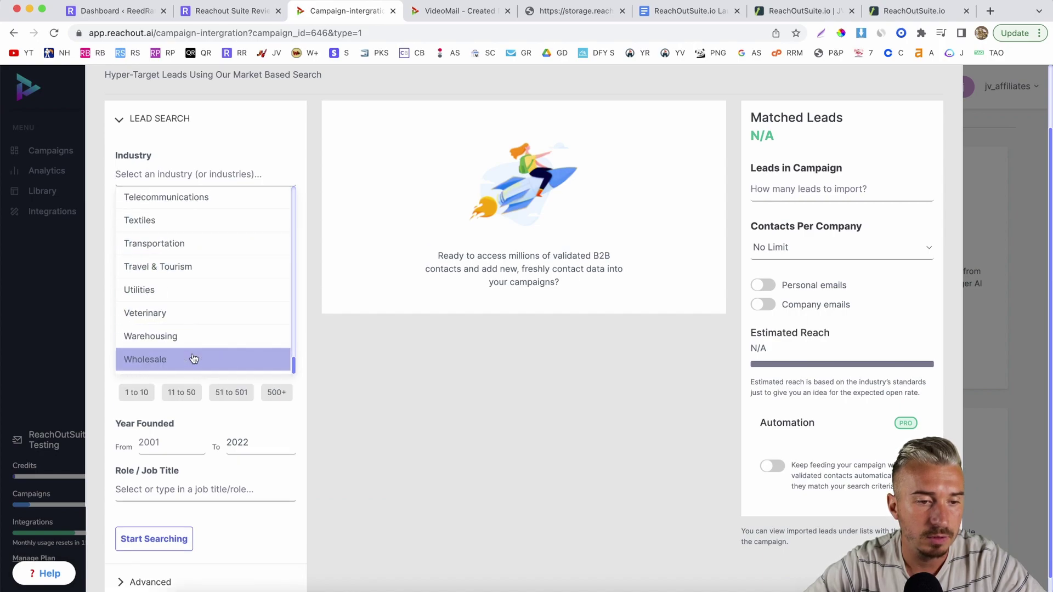
pyautogui.click(180, 221)
# Add Printing, Oil, Gas & Energy and Marketing & Advertising to the industries.
pyautogui.scroll(5, 180, 222)
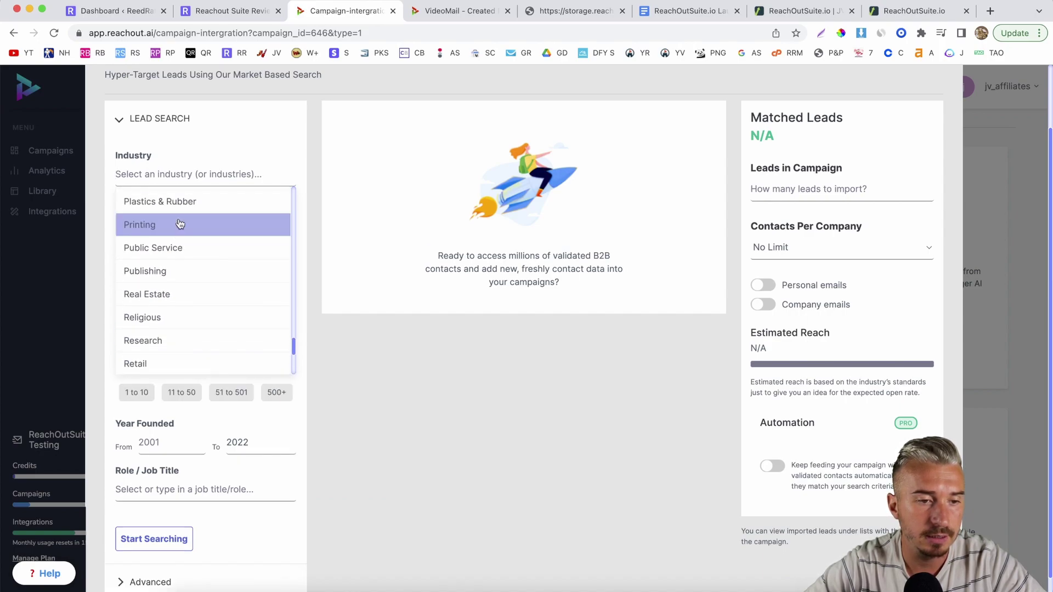
pyautogui.click(179, 226)
pyautogui.scroll(4, 179, 225)
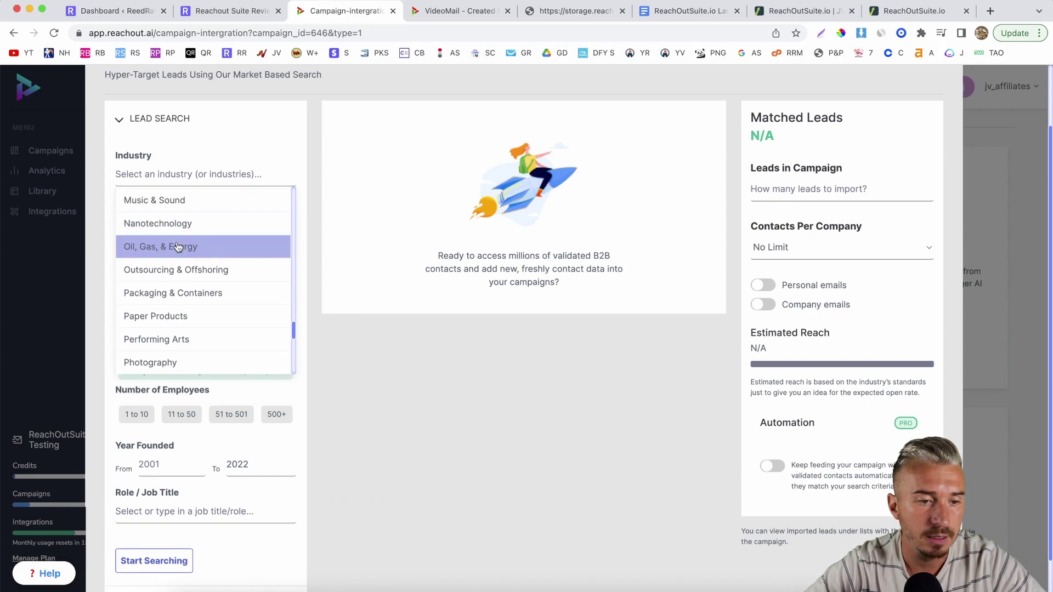
pyautogui.click(174, 247)
pyautogui.scroll(4, 168, 247)
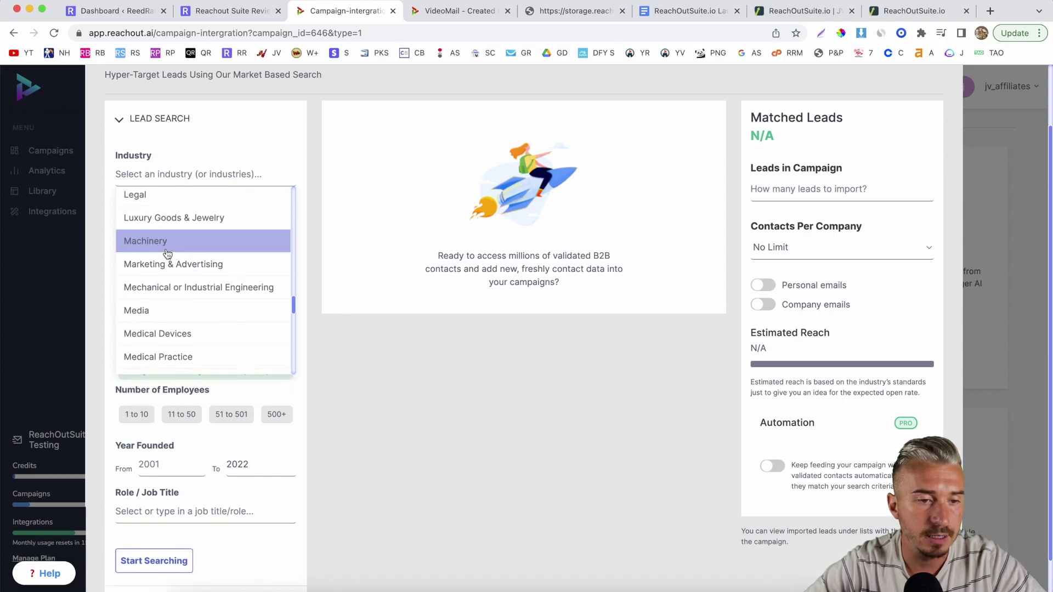
pyautogui.click(163, 265)
pyautogui.scroll(3, 163, 267)
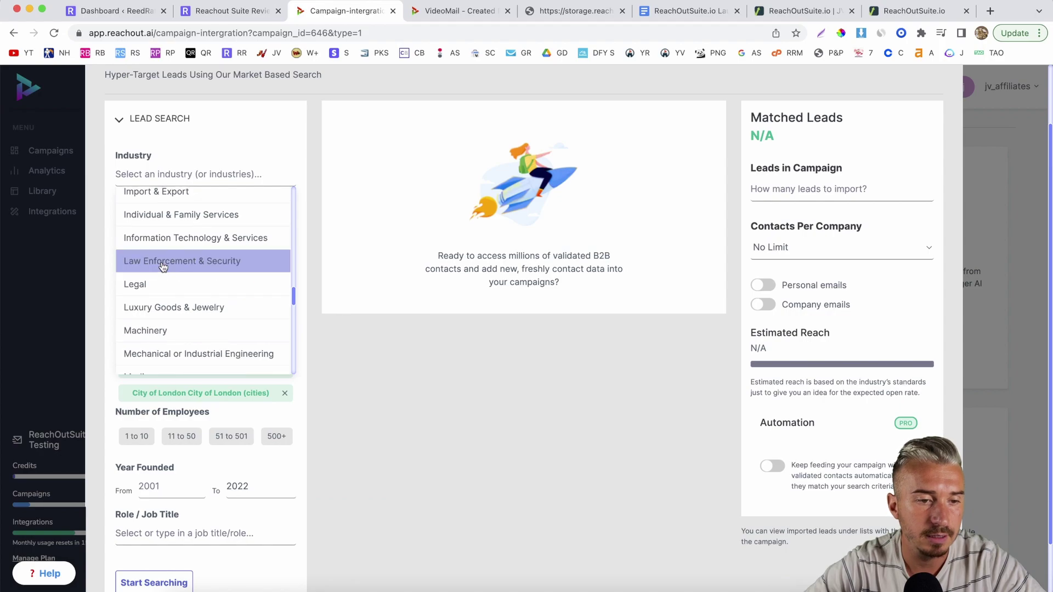
pyautogui.scroll(5, 163, 267)
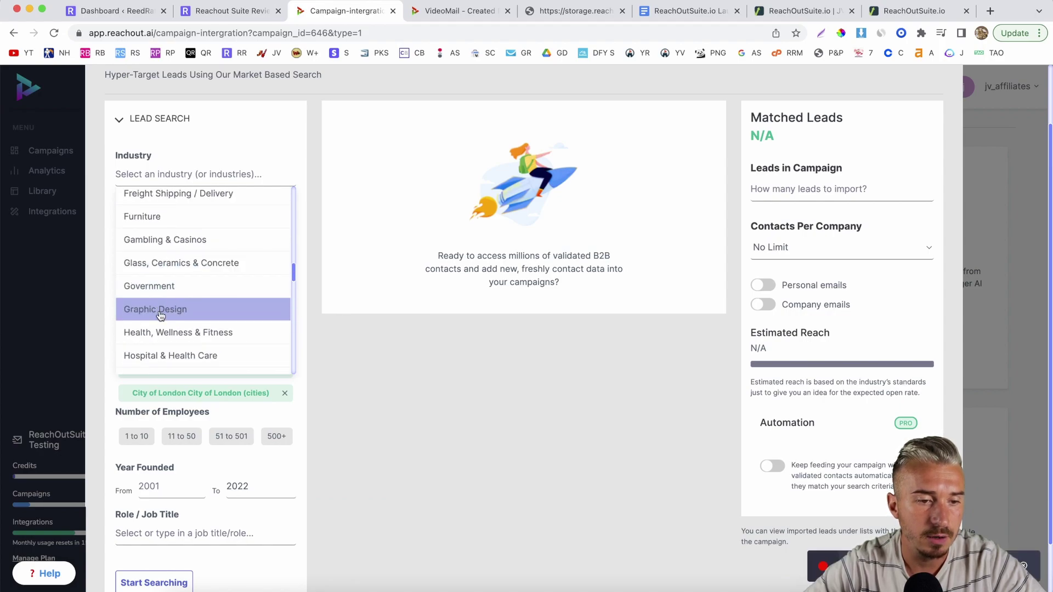
pyautogui.click(308, 293)
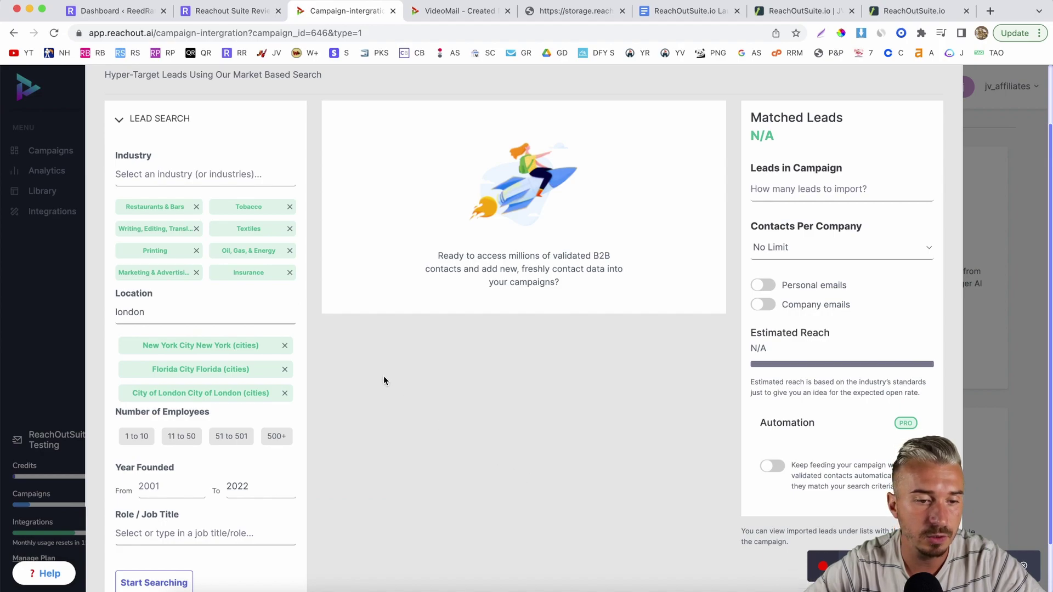
# Rerun the lead search with the chosen filters and review the matches.
pyautogui.click(149, 583)
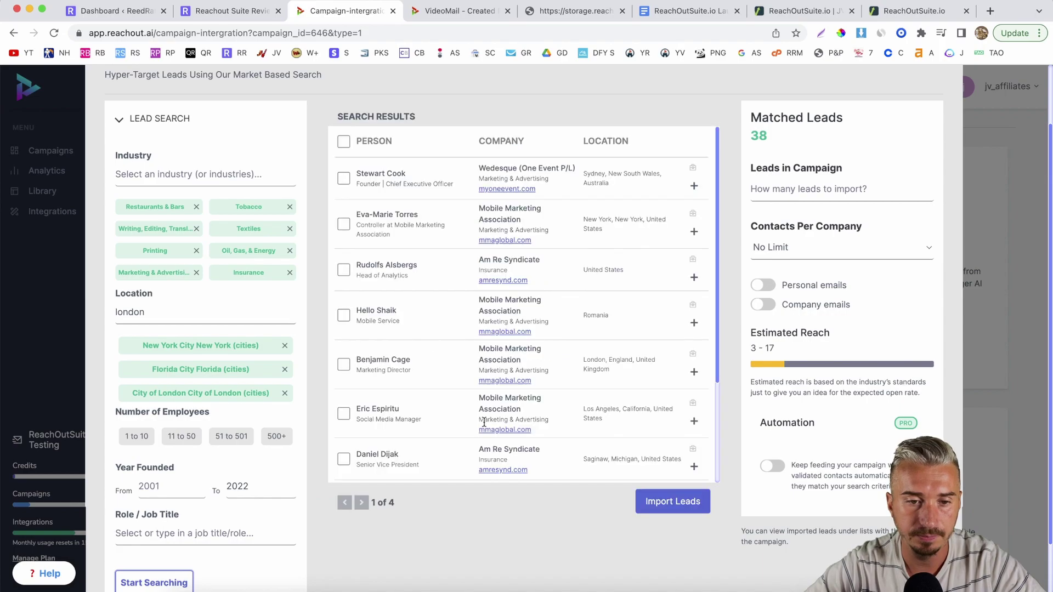
pyautogui.scroll(-2, 596, 269)
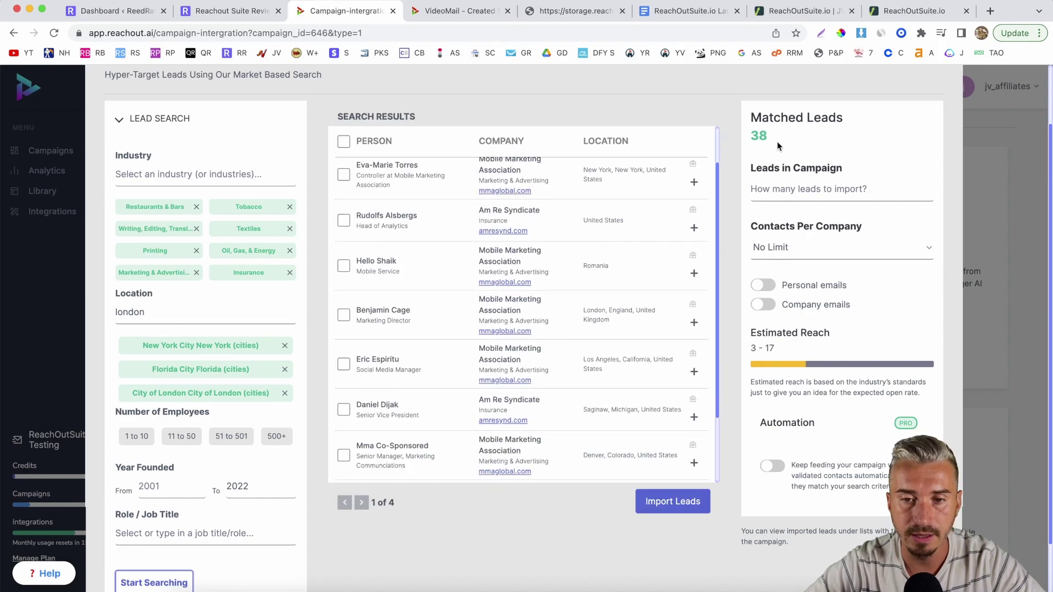
pyautogui.scroll(-1, 779, 143)
pyautogui.scroll(3, 762, 192)
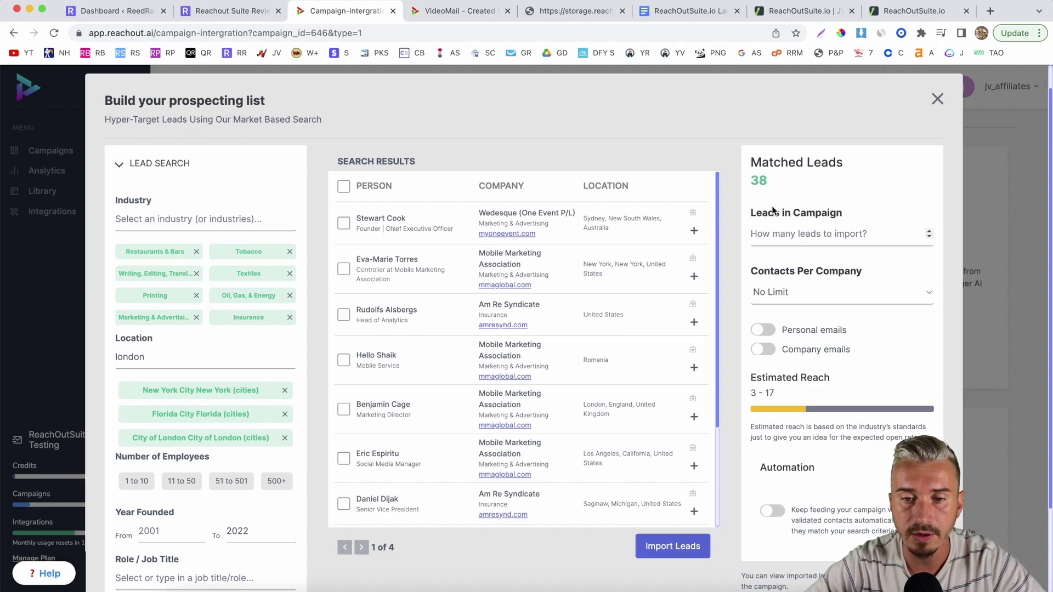
# Import all 38 matched leads into the campaign and start email verification.
pyautogui.click(776, 235)
pyautogui.write('38')
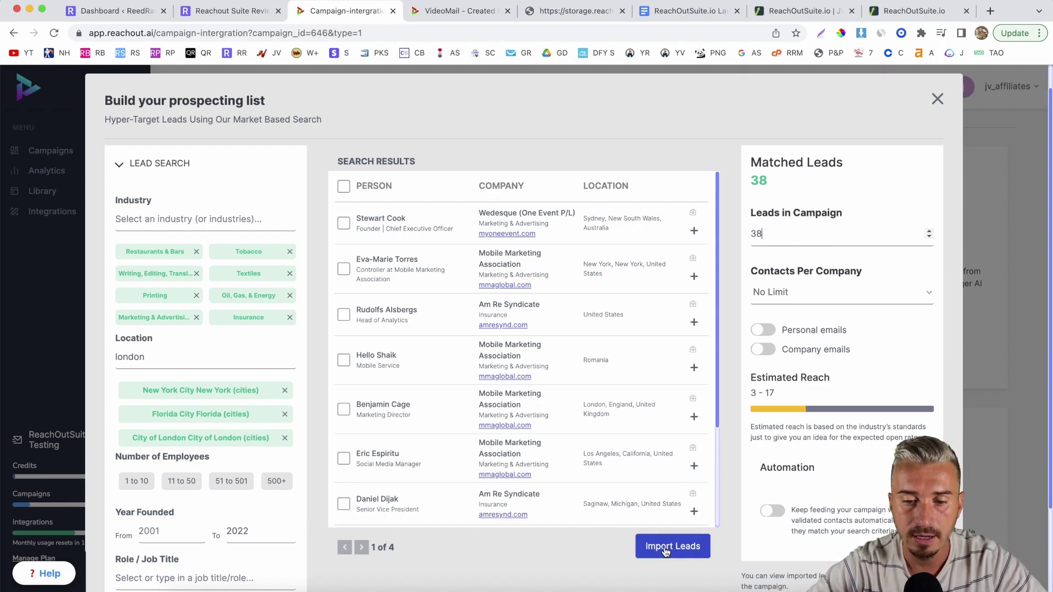
pyautogui.click(665, 547)
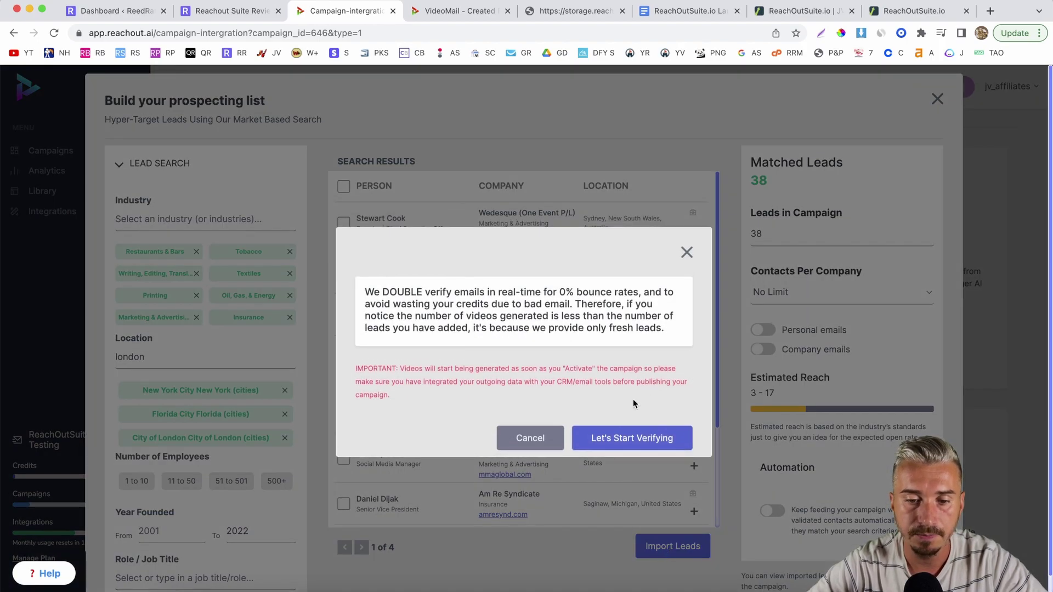
pyautogui.click(619, 437)
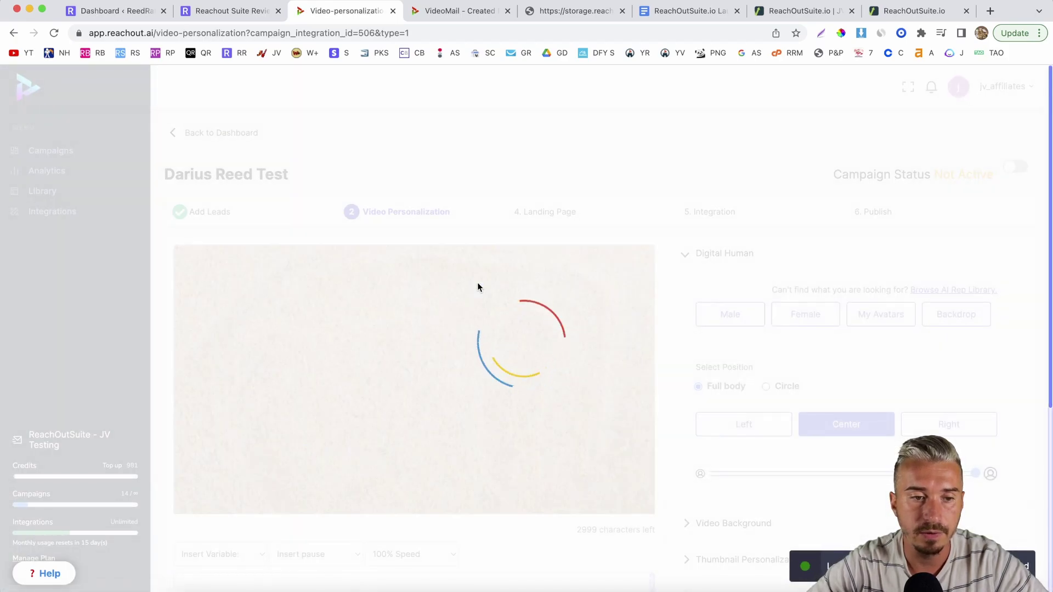
pyautogui.scroll(-5, 545, 278)
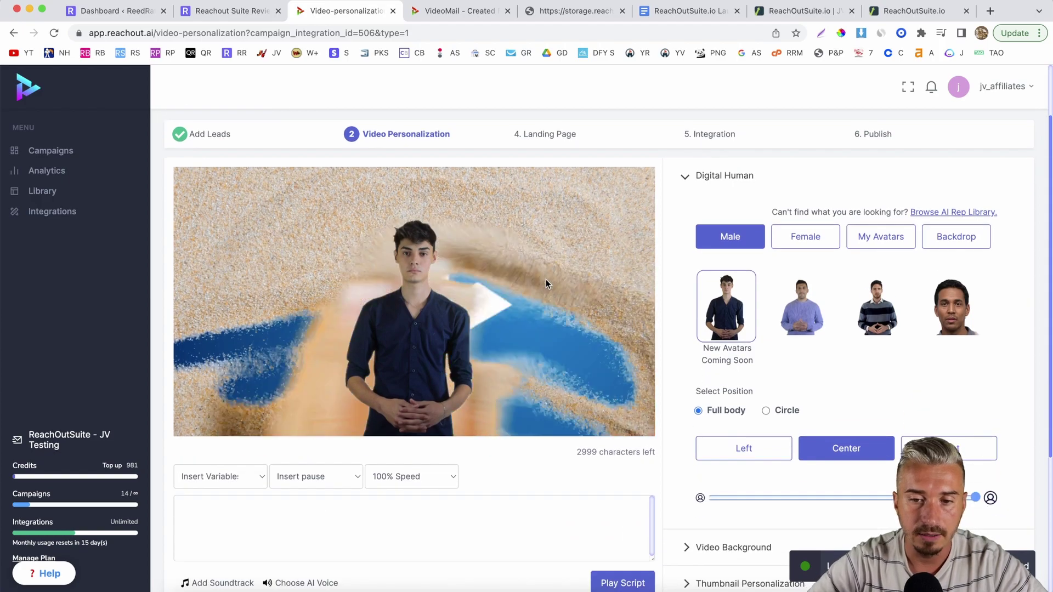
pyautogui.scroll(4, 545, 279)
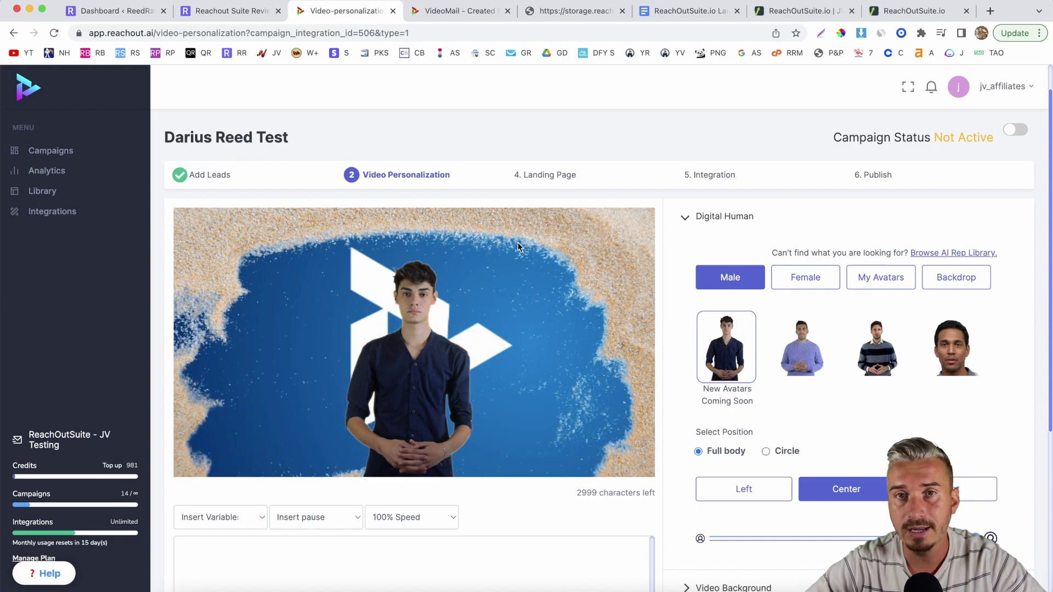
pyautogui.scroll(-5, 518, 246)
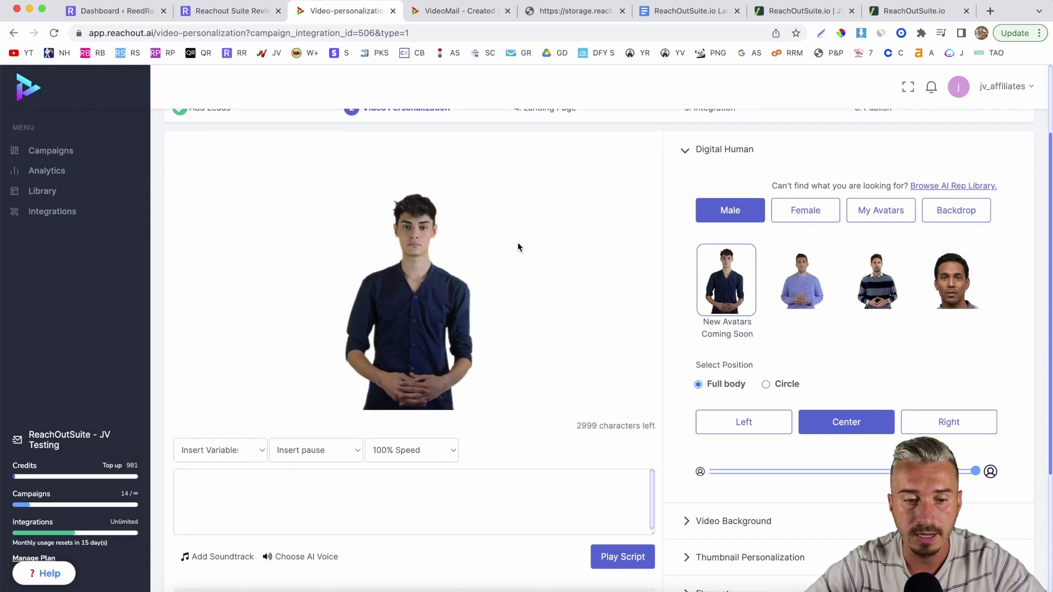
pyautogui.scroll(2, 517, 247)
pyautogui.scroll(2, 518, 247)
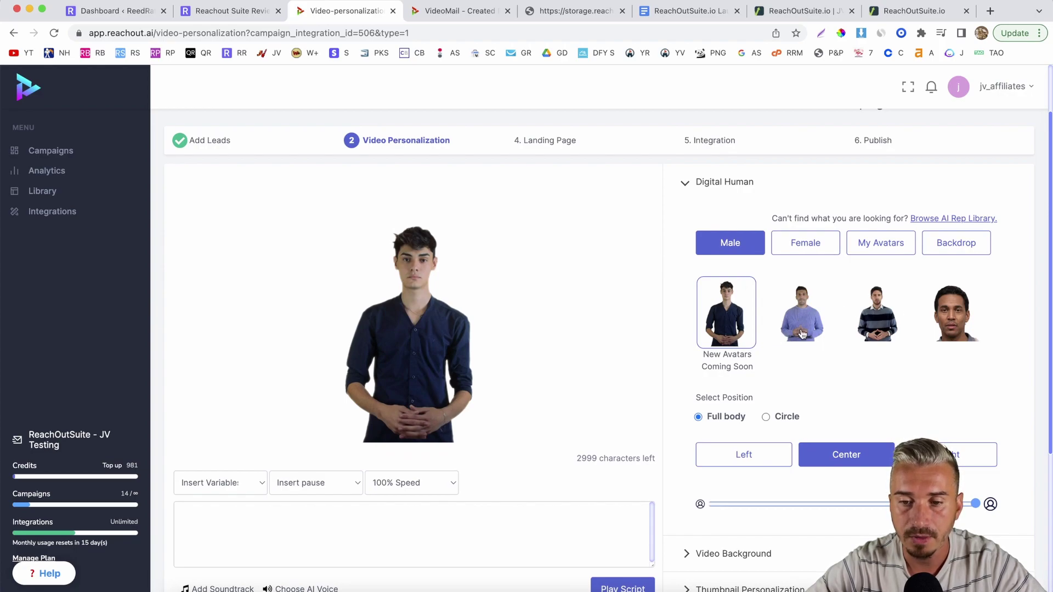
pyautogui.click(811, 246)
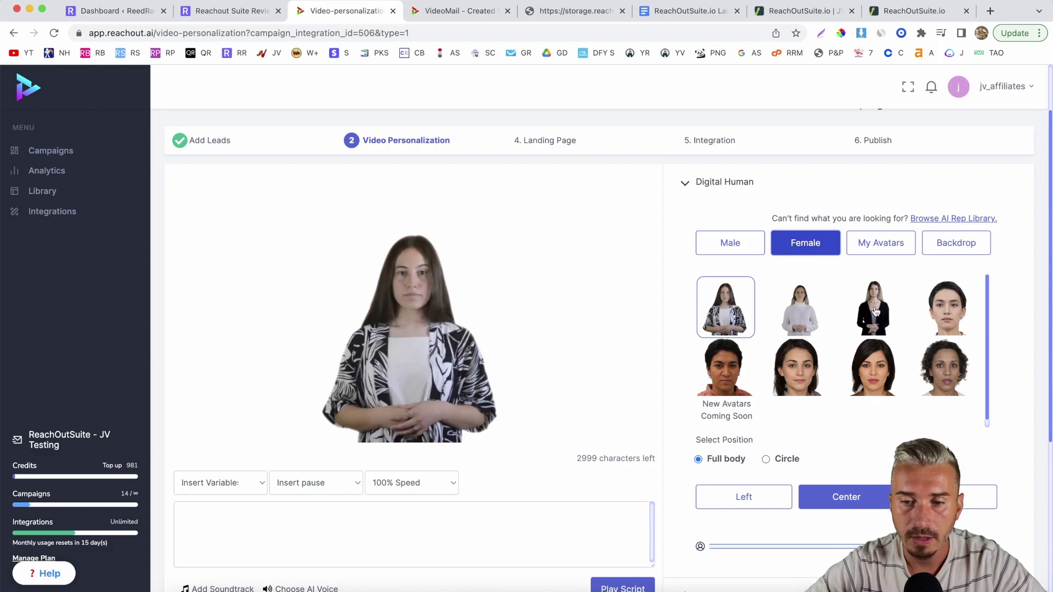
pyautogui.click(884, 250)
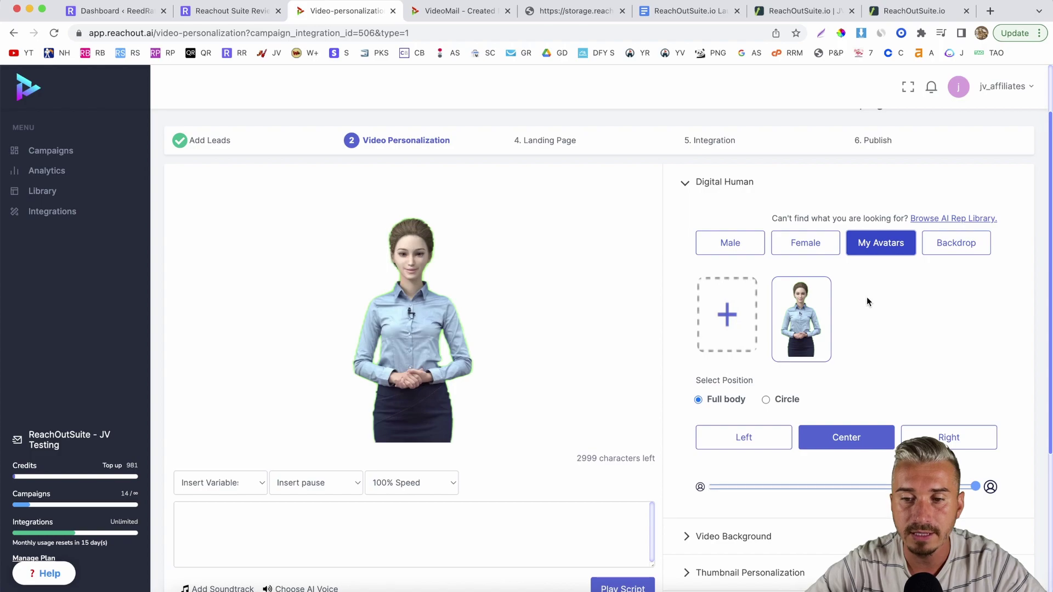
pyautogui.click(956, 248)
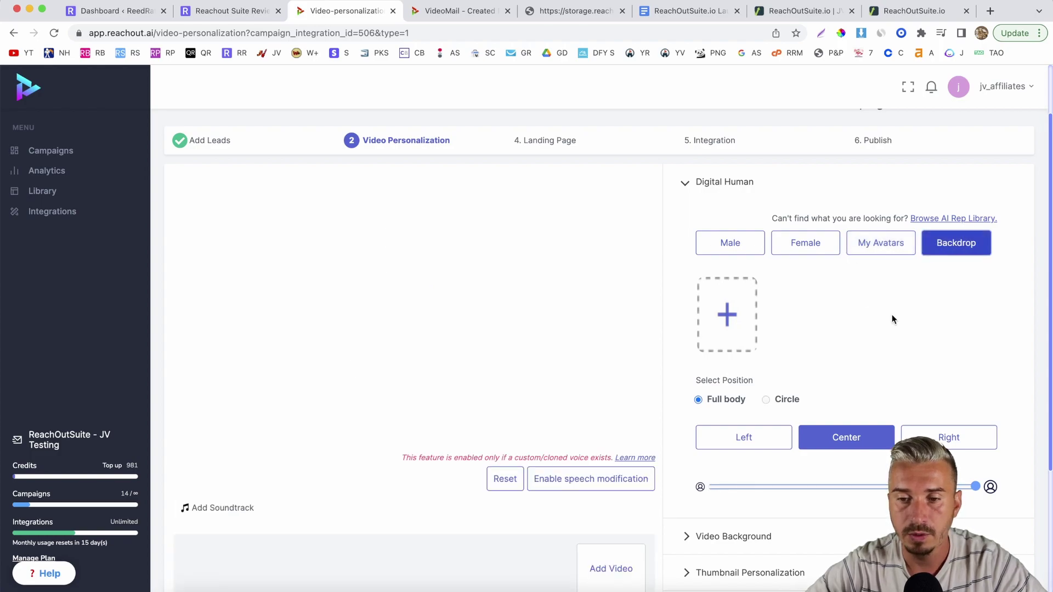
pyautogui.click(729, 240)
pyautogui.scroll(-1, 682, 380)
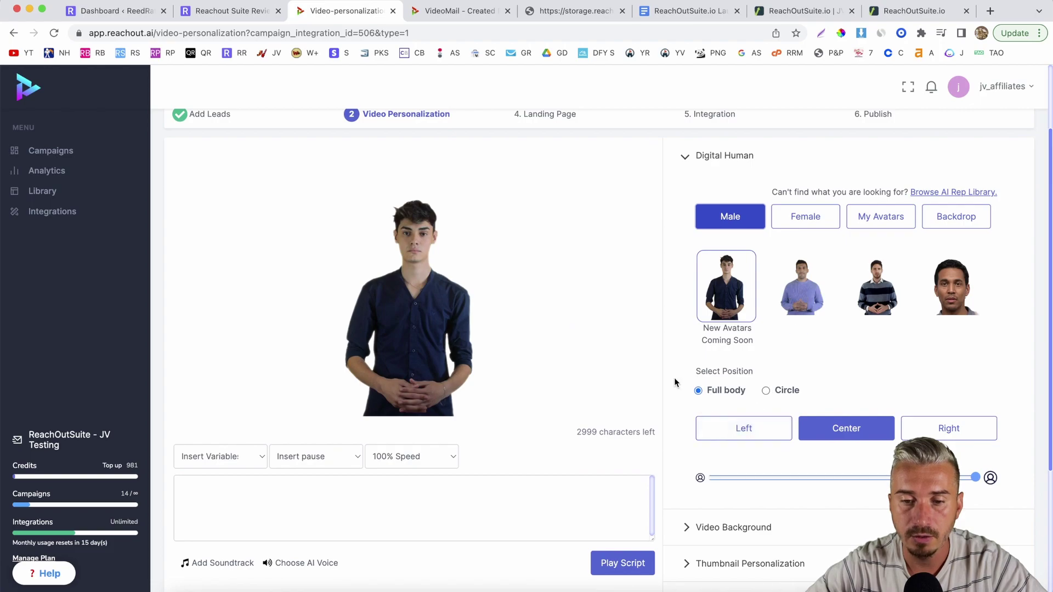
pyautogui.scroll(-1, 532, 324)
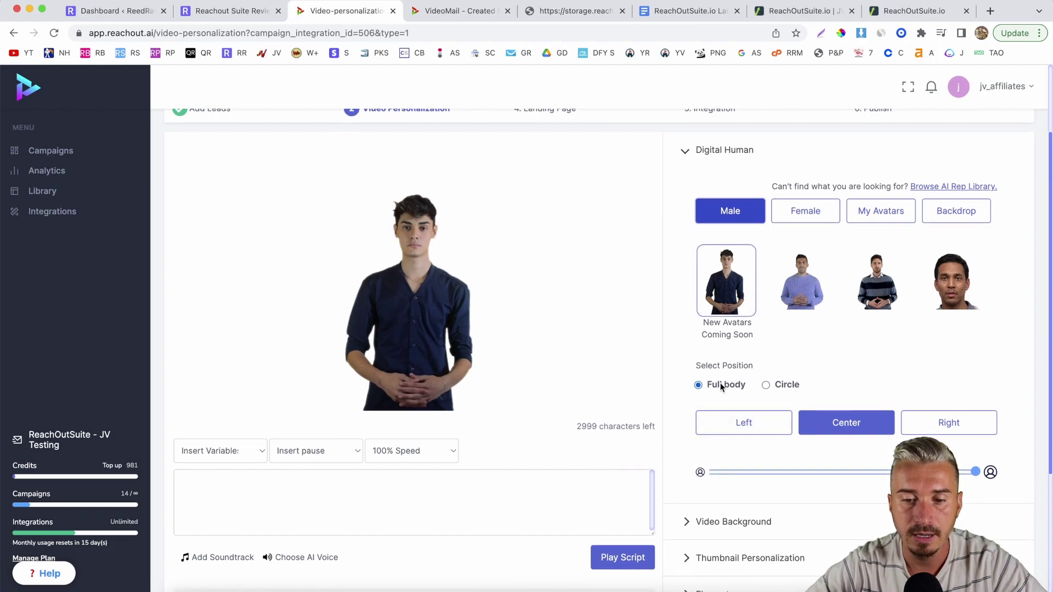
# Try the avatar in the Left, Right and circular bottom-right positions.
pyautogui.click(748, 432)
pyautogui.click(946, 433)
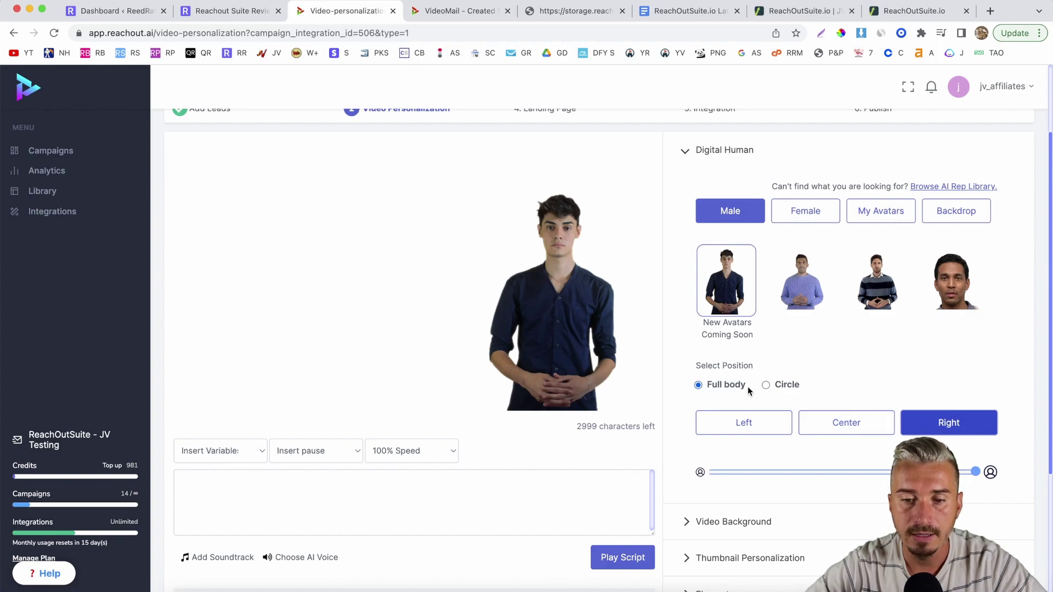
pyautogui.click(767, 386)
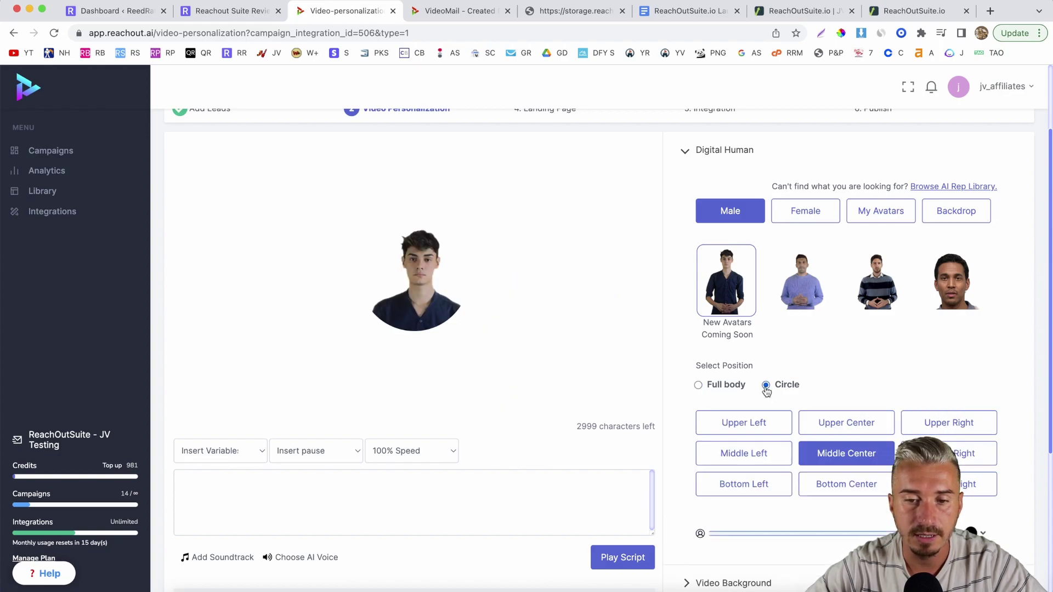
pyautogui.scroll(-1, 730, 364)
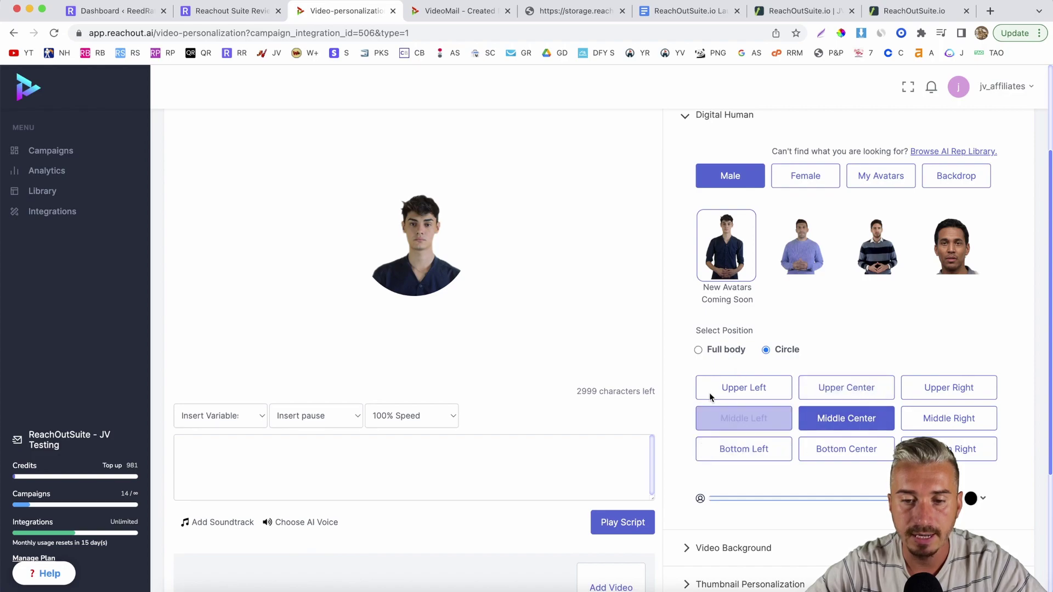
pyautogui.click(968, 449)
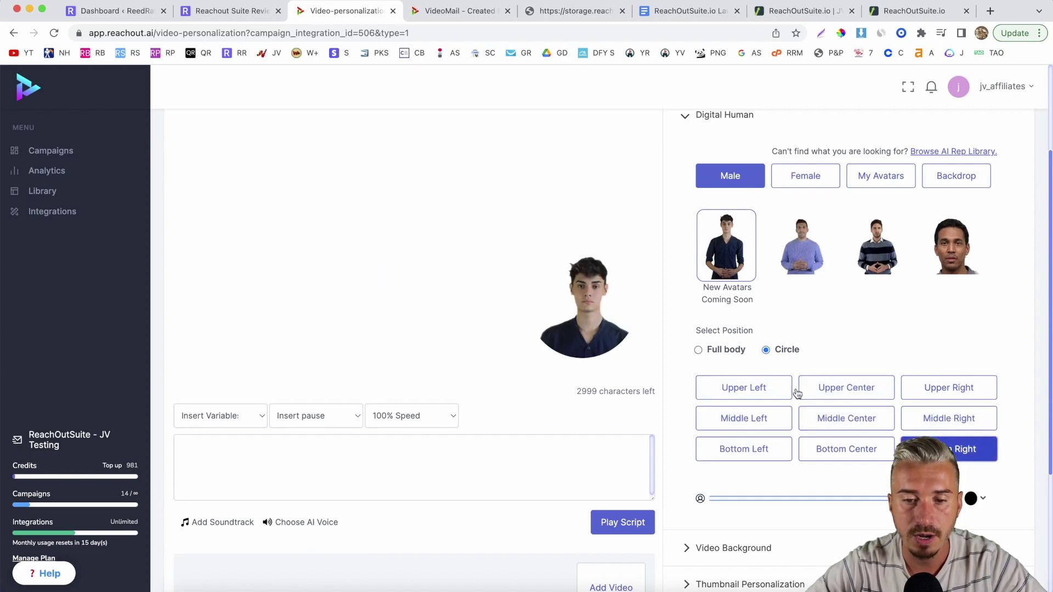
# Set the avatar back to full body on the right and shrink it with the size slider.
pyautogui.click(698, 351)
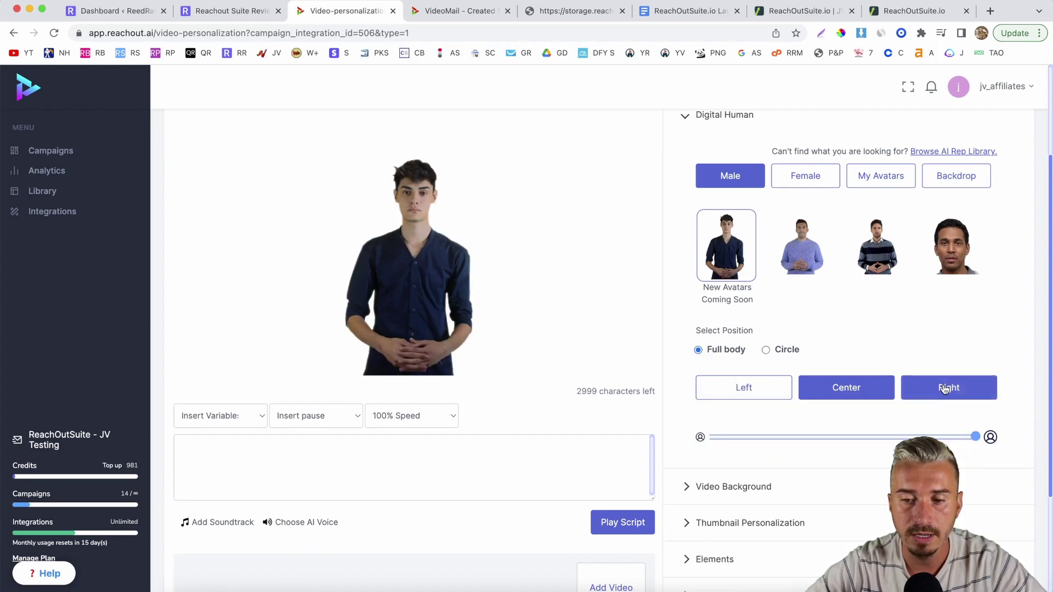
pyautogui.click(944, 389)
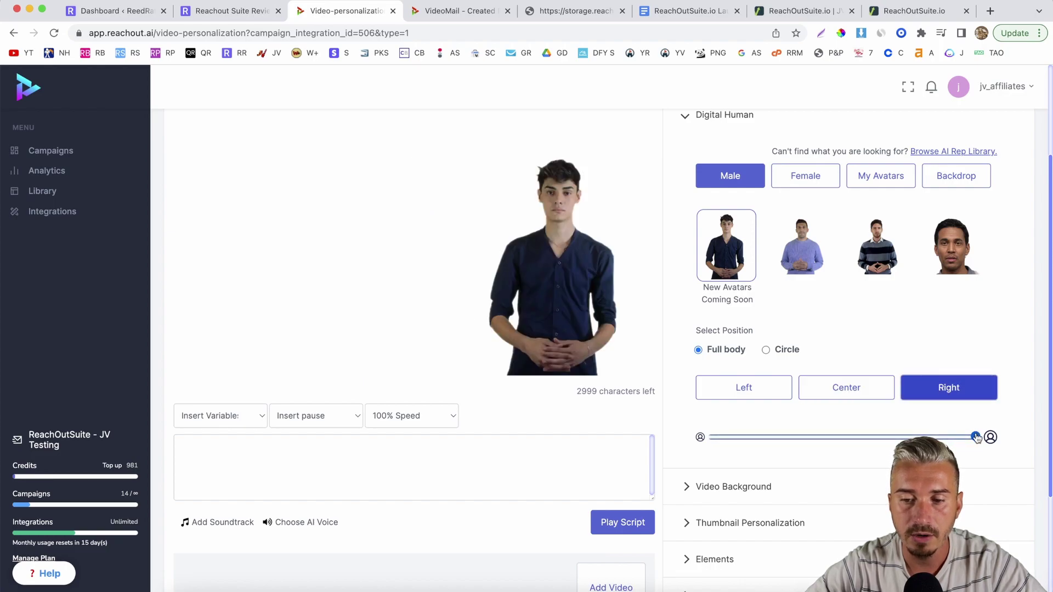
pyautogui.moveTo(975, 437); pyautogui.dragTo(876, 436)
pyautogui.scroll(-3, 792, 325)
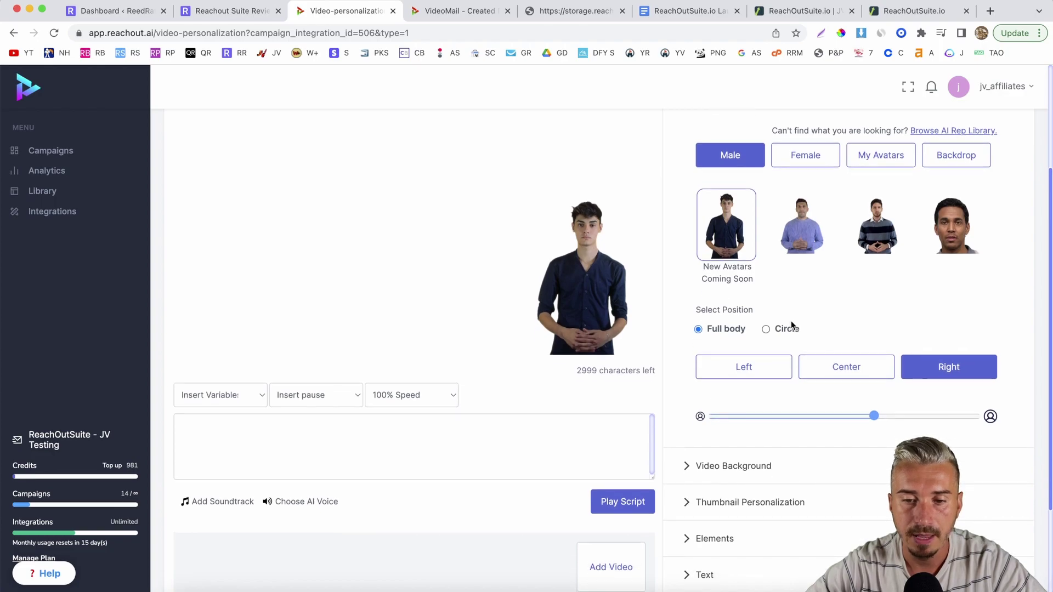
pyautogui.click(717, 341)
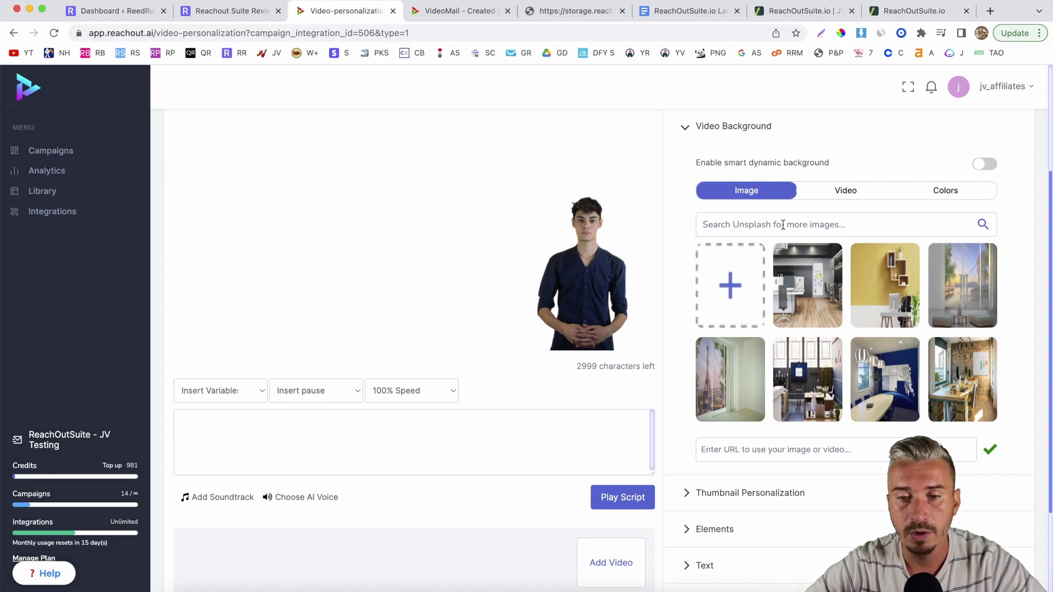
# Switch the background to stock videos and choose the office clip.
pyautogui.scroll(-1, 843, 322)
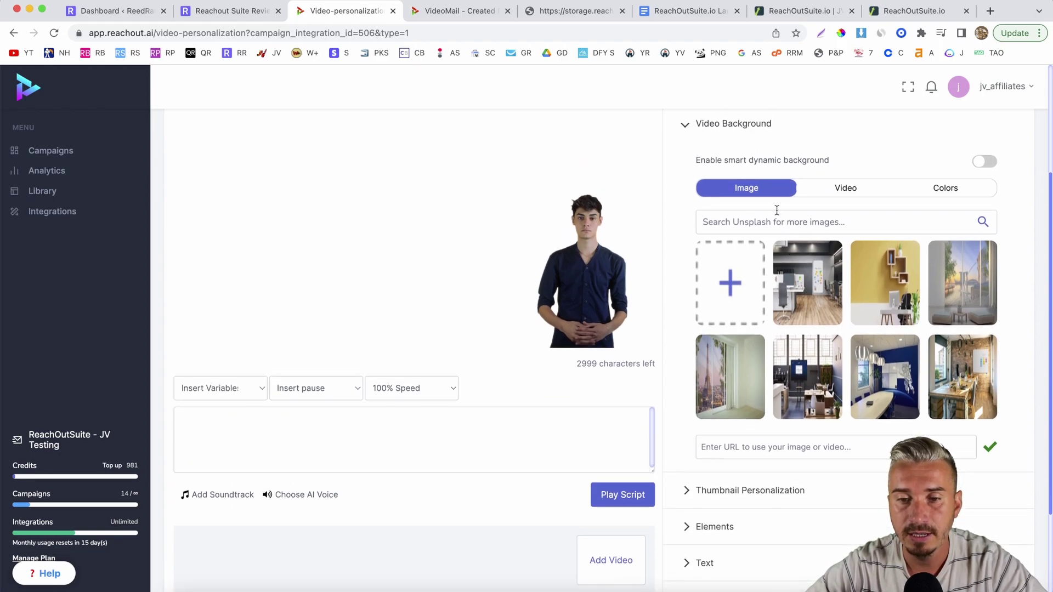
pyautogui.click(850, 189)
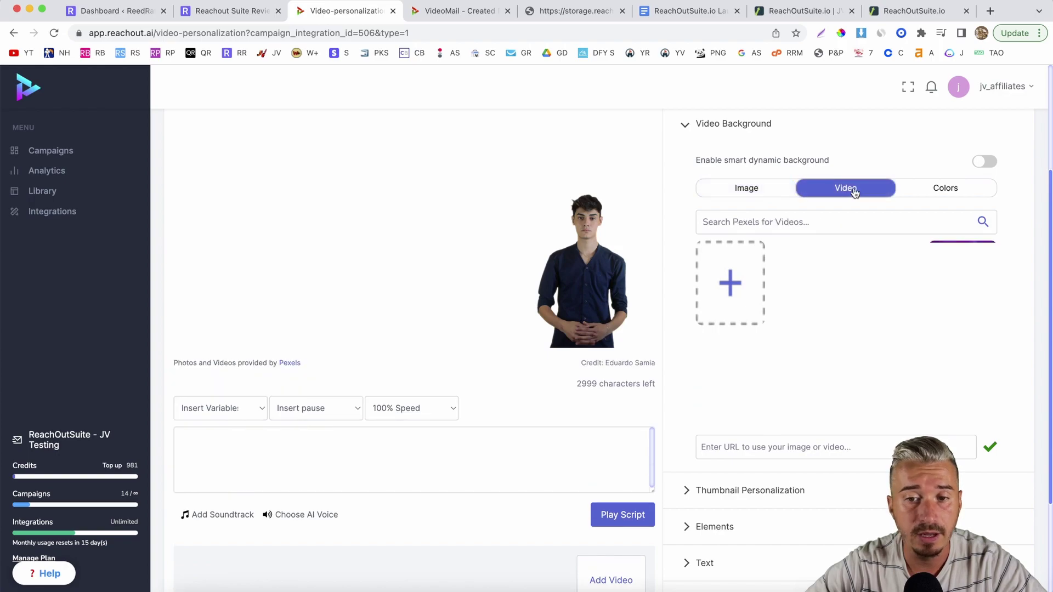
pyautogui.scroll(-1, 836, 297)
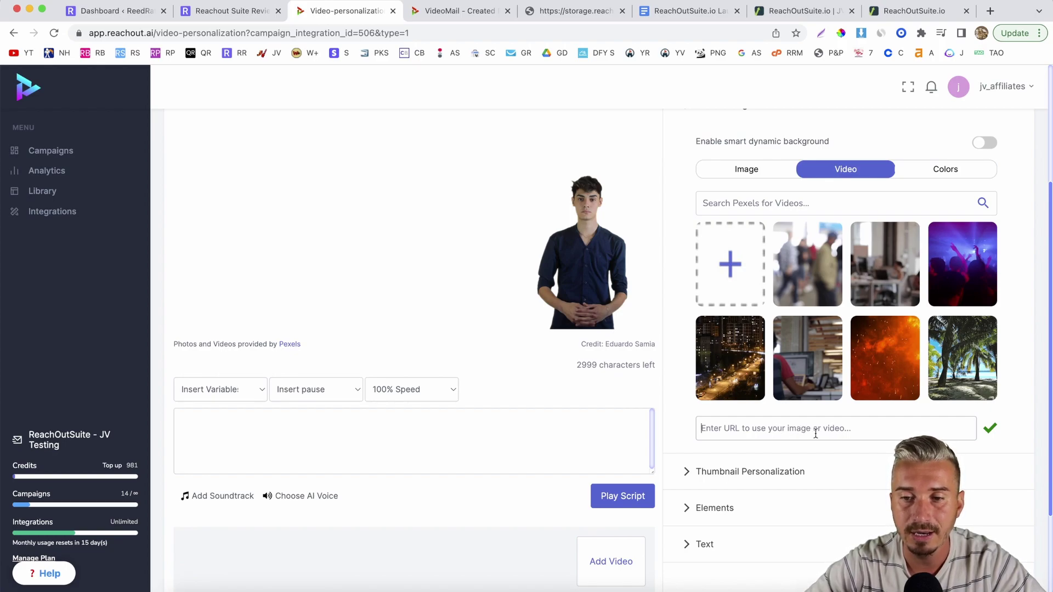
pyautogui.scroll(-1, 789, 288)
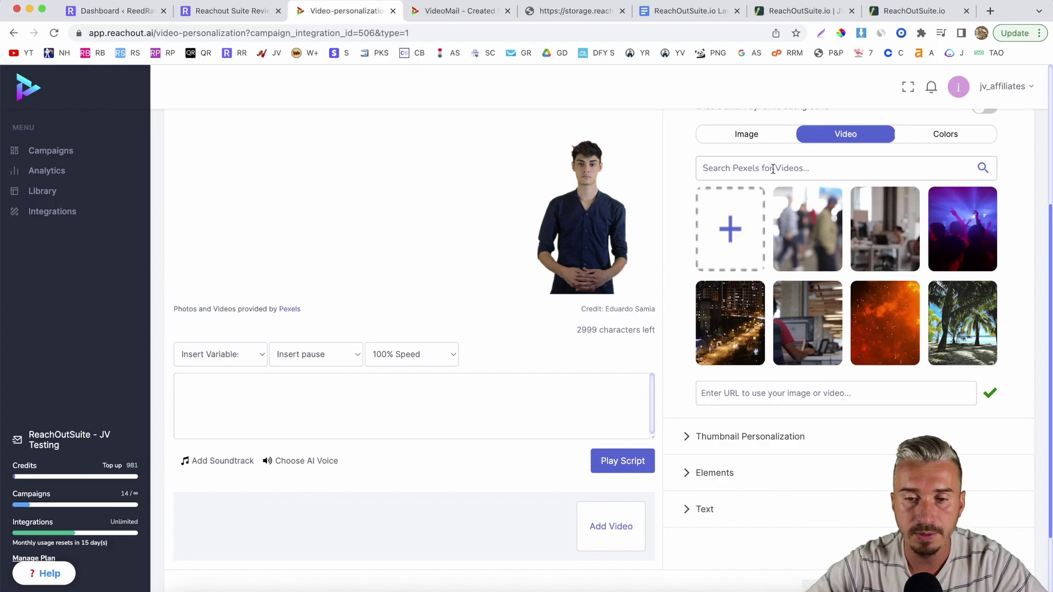
pyautogui.scroll(-1, 836, 310)
pyautogui.click(826, 307)
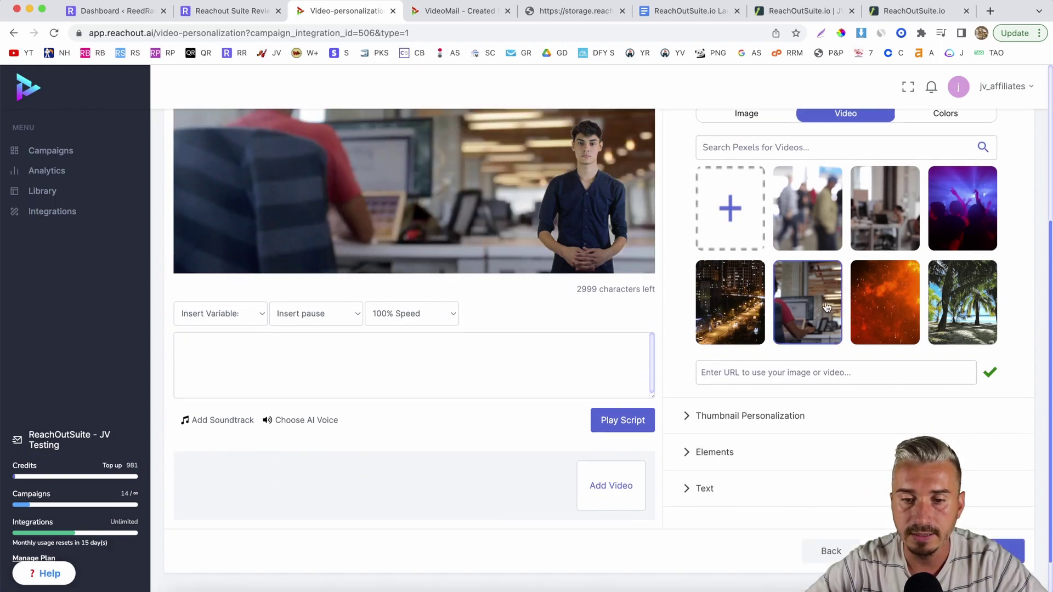
# Expand the Thumbnail Personalization settings.
pyautogui.scroll(3, 827, 307)
pyautogui.scroll(2, 826, 307)
pyautogui.scroll(-5, 827, 307)
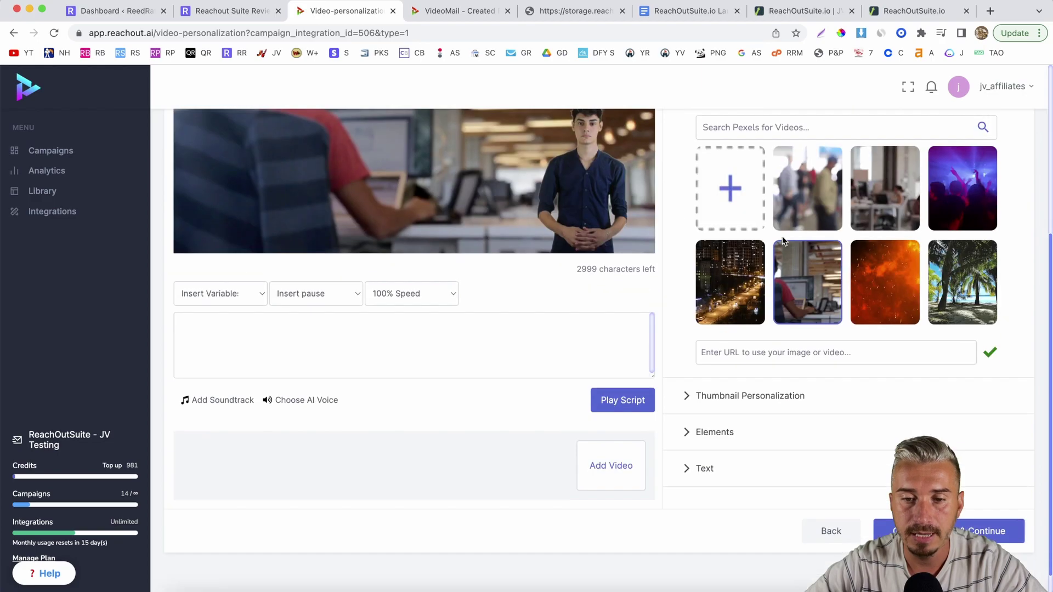
pyautogui.click(695, 397)
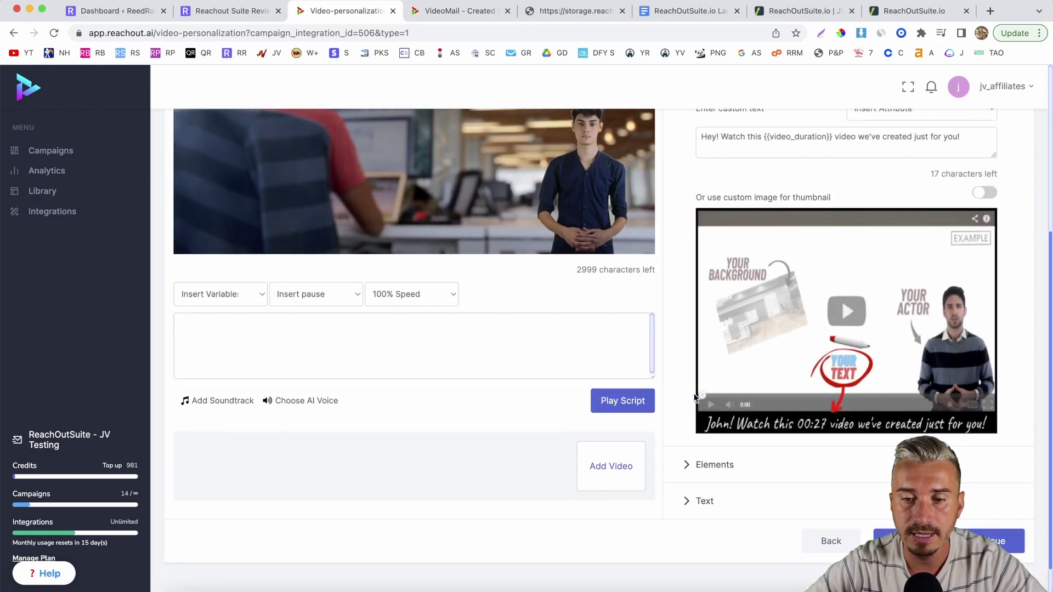
# Turn on a custom thumbnail image, move the caption slightly lower and save the thumbnail.
pyautogui.scroll(2, 888, 367)
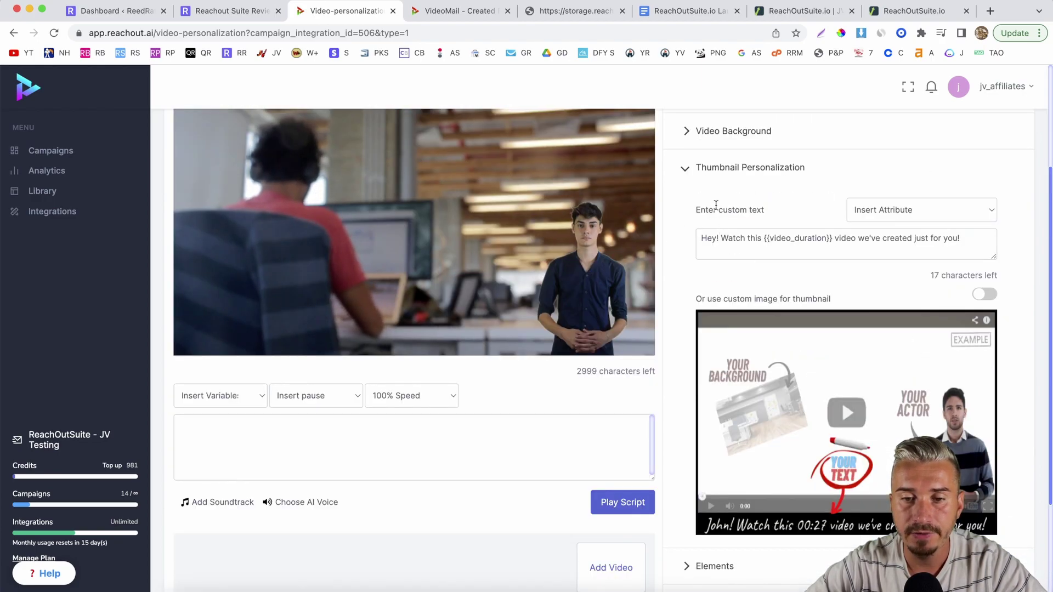
pyautogui.moveTo(725, 237); pyautogui.dragTo(884, 239)
pyautogui.click(886, 241)
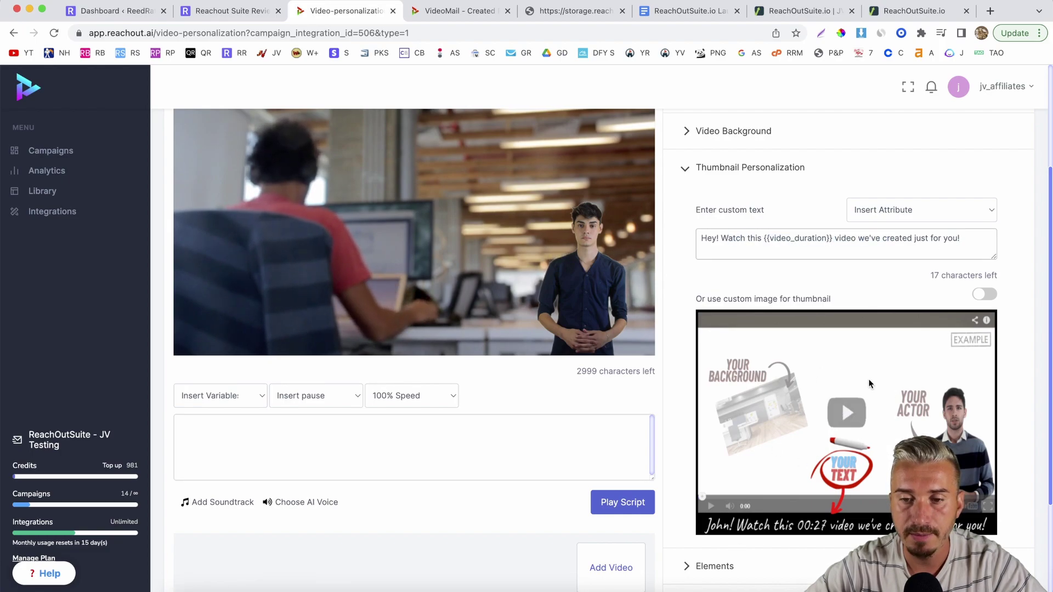
pyautogui.click(985, 294)
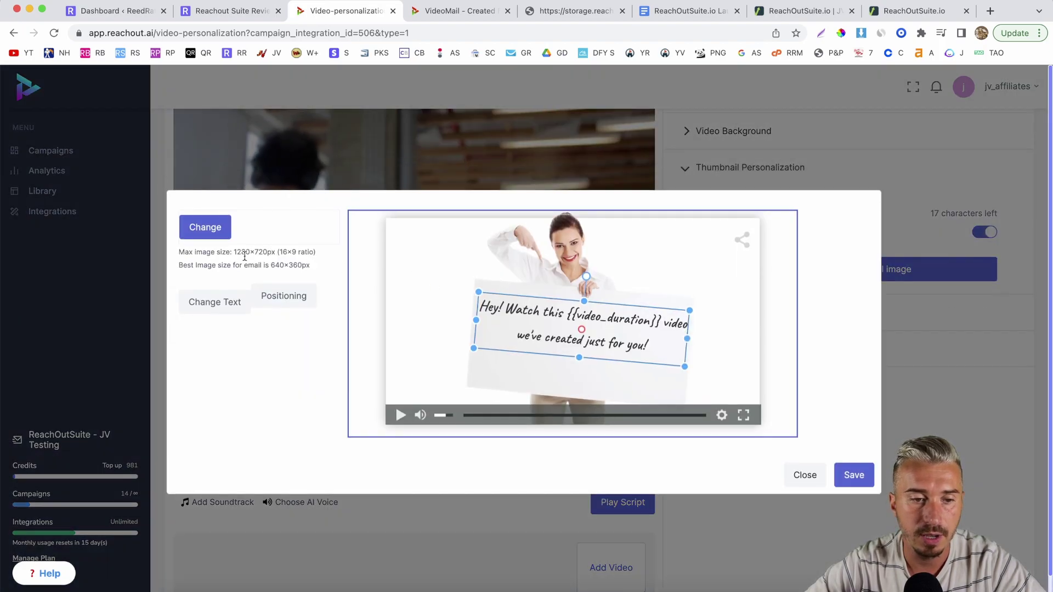
pyautogui.moveTo(571, 340)
pyautogui.mouseDown()
pyautogui.moveTo(568, 329)
pyautogui.moveTo(568, 355)
pyautogui.mouseUp()
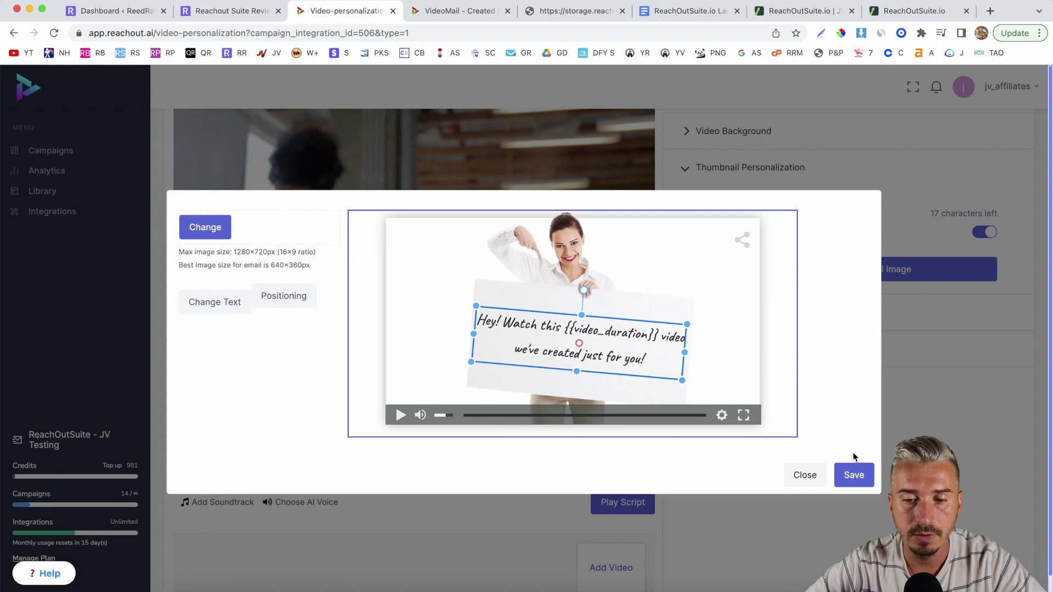
pyautogui.click(855, 476)
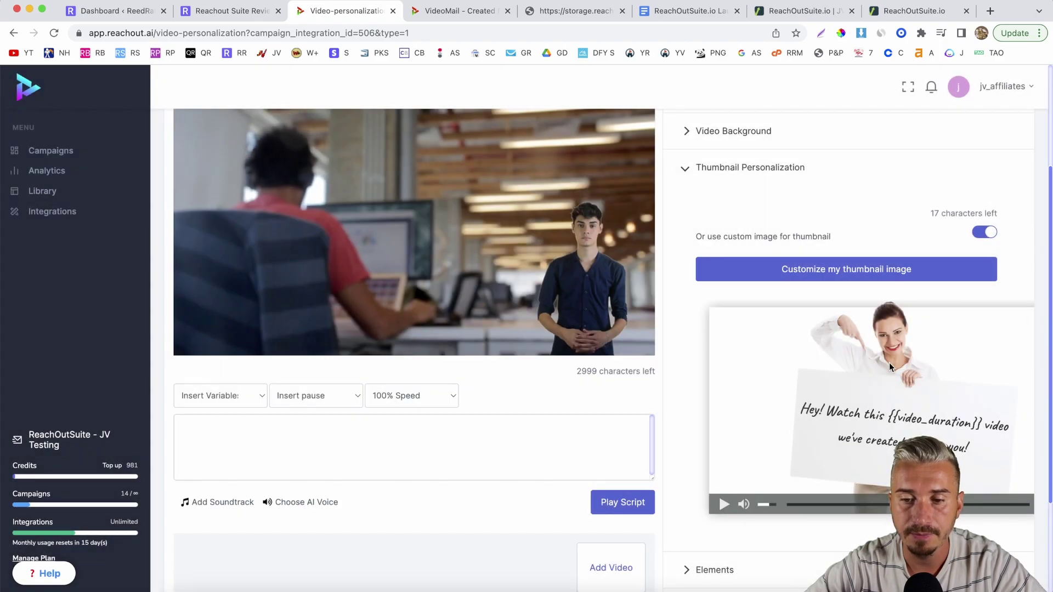
pyautogui.scroll(-1, 889, 363)
pyautogui.scroll(-3, 890, 363)
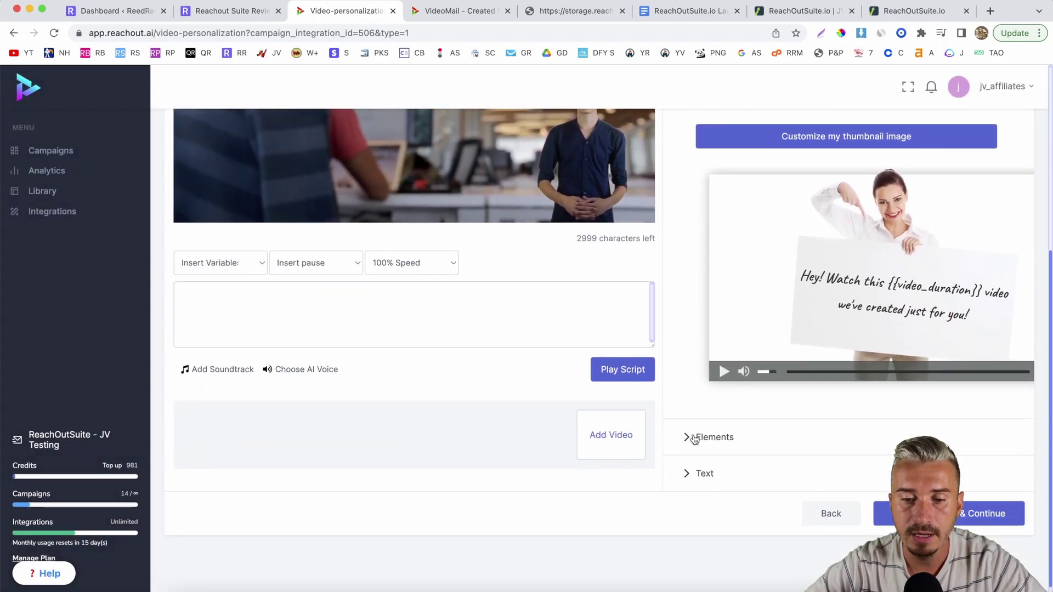
# Expand the Elements and Text sections, both marked Coming soon, then reopen Elements.
pyautogui.click(696, 436)
pyautogui.scroll(4, 695, 439)
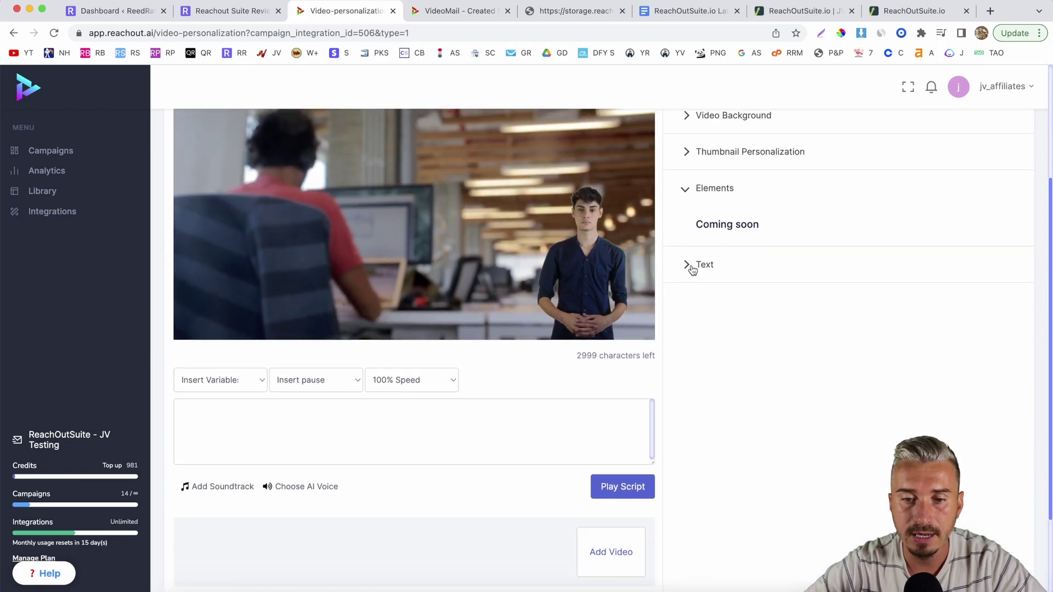
pyautogui.click(689, 264)
pyautogui.scroll(2, 692, 269)
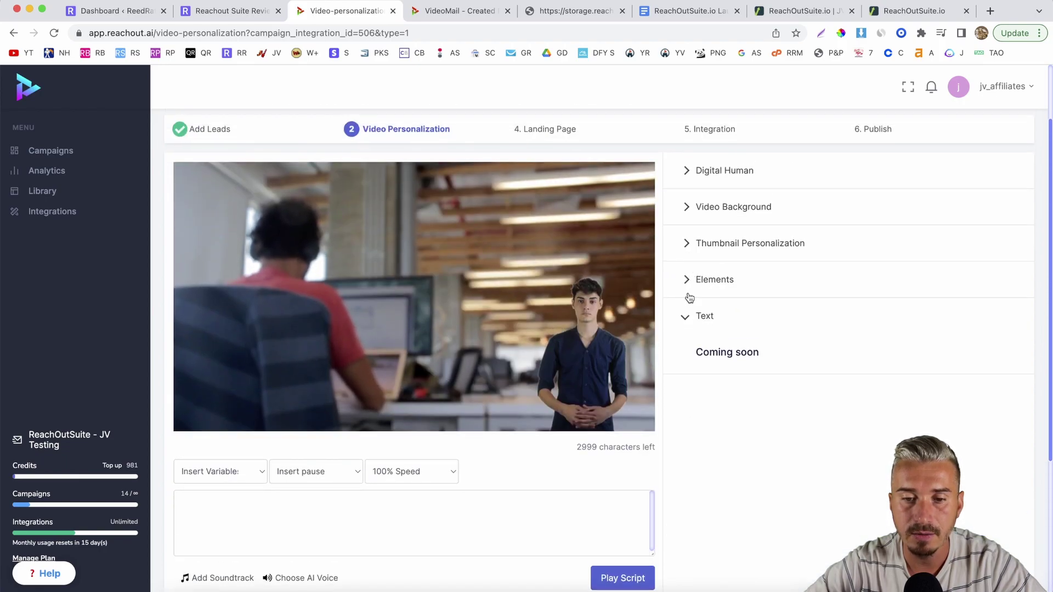
pyautogui.click(689, 283)
pyautogui.scroll(2, 690, 285)
# Put the cursor in the empty avatar script box.
pyautogui.scroll(-5, 690, 288)
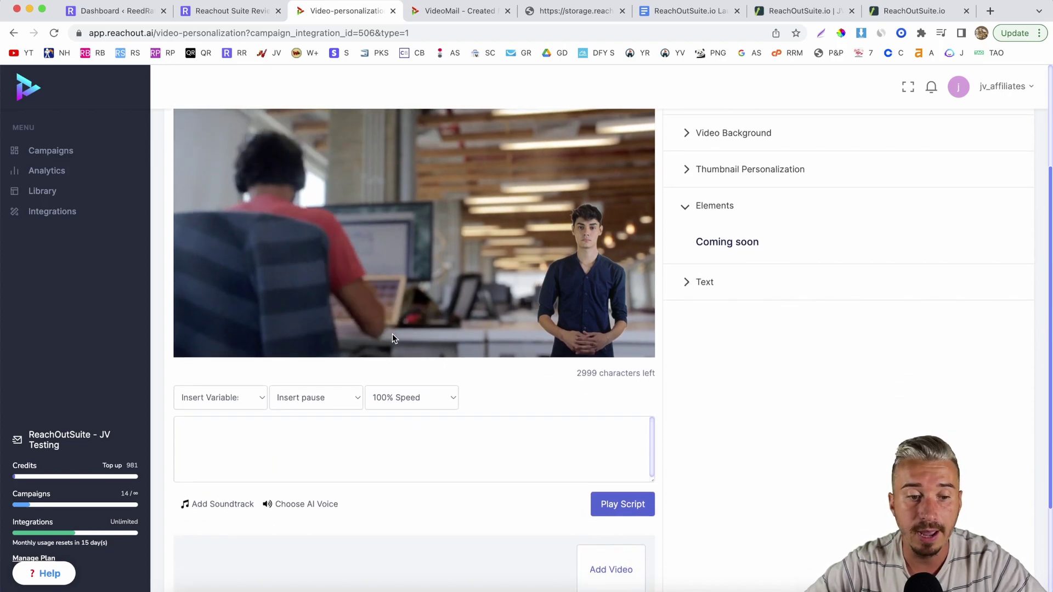
pyautogui.scroll(-1, 392, 351)
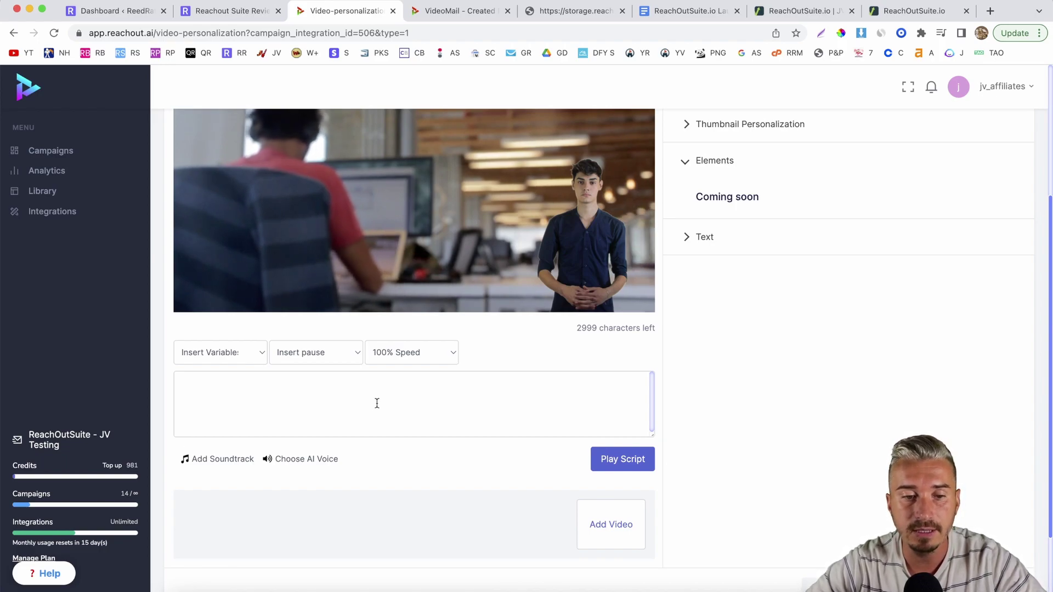
pyautogui.scroll(1, 377, 403)
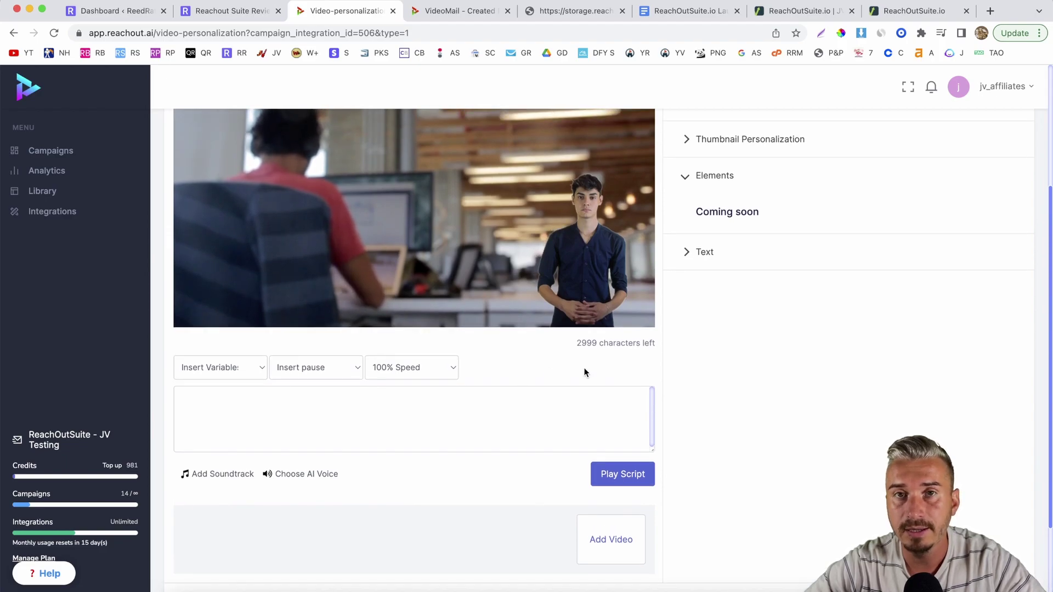
pyautogui.click(396, 405)
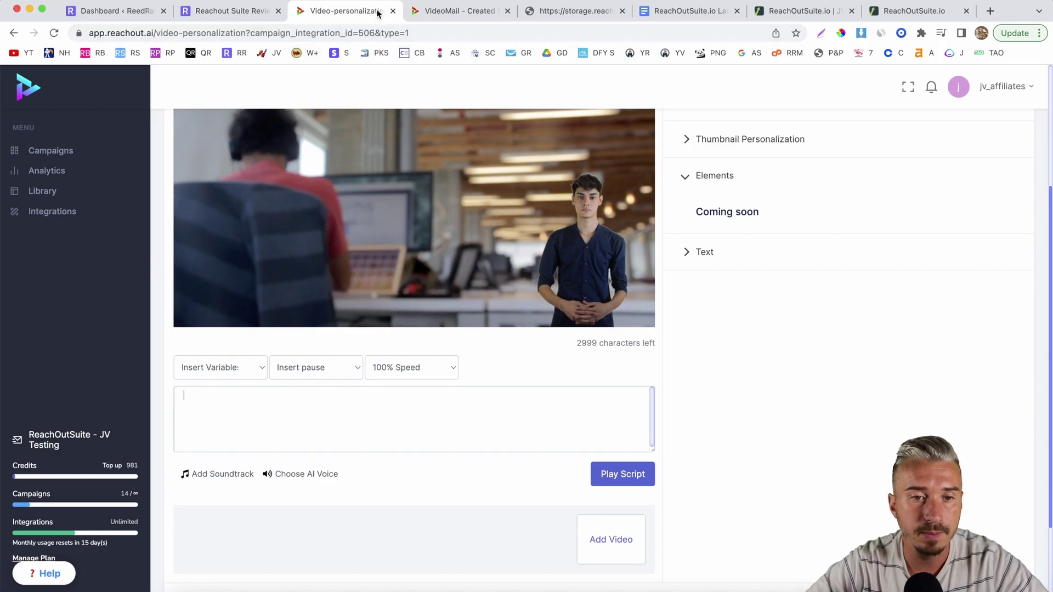
# Select the opening paragraph of the Reachout Suite Review article.
pyautogui.click(230, 11)
pyautogui.scroll(-8, 375, 318)
pyautogui.scroll(-8, 376, 319)
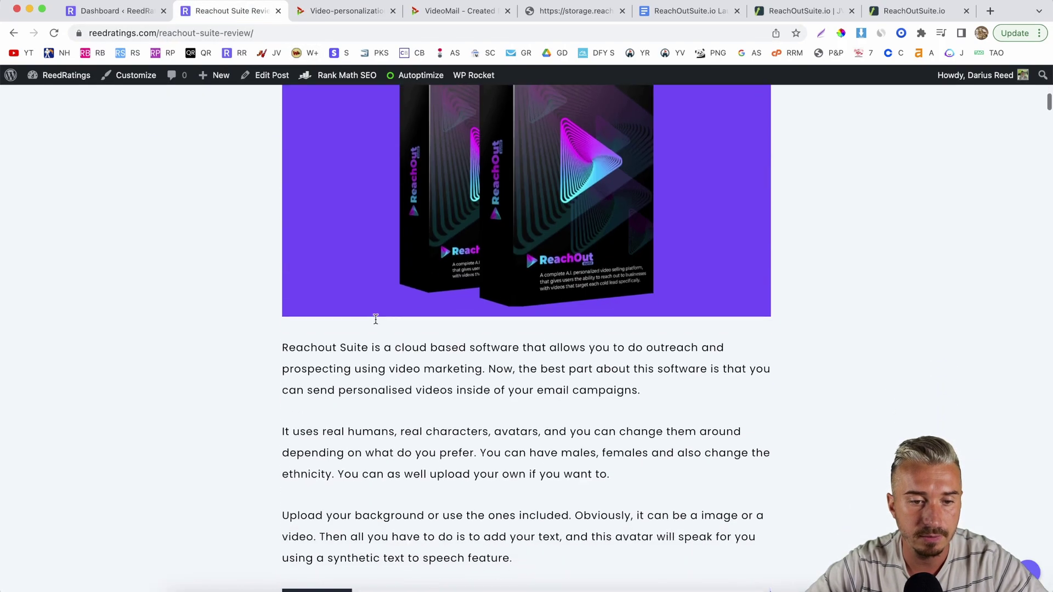
pyautogui.moveTo(282, 264); pyautogui.dragTo(706, 304)
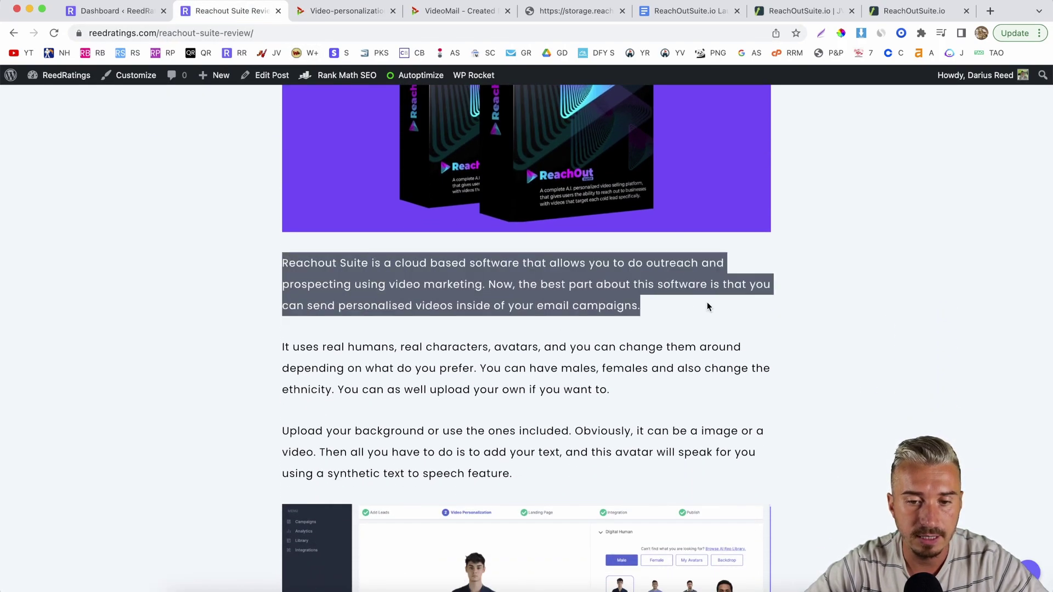
# Paste the paragraph into the script and check Add Soundtrack without choosing a track.
pyautogui.click(370, 15)
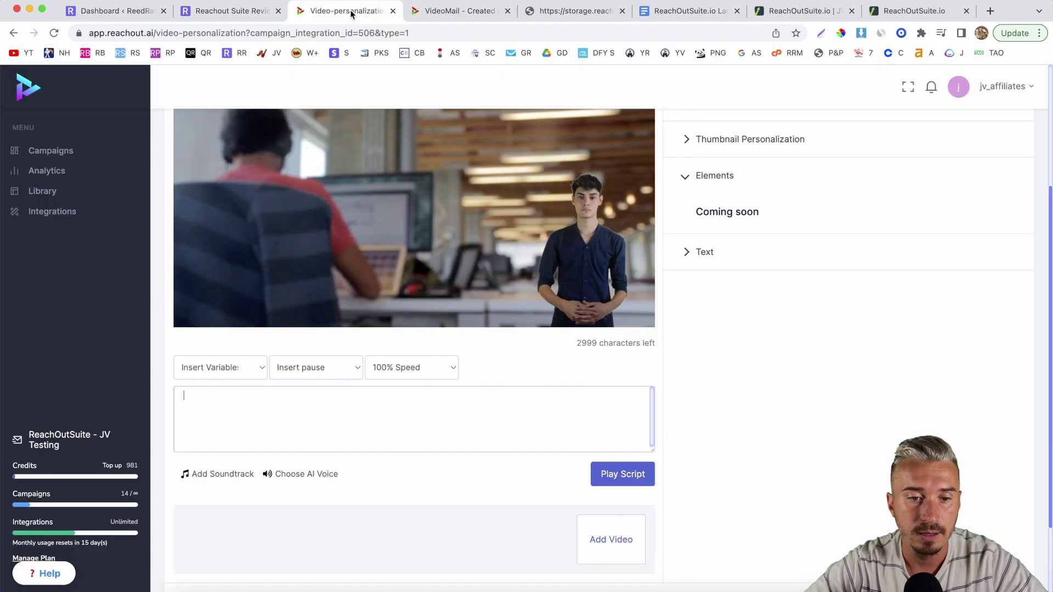
pyautogui.scroll(-1, 320, 411)
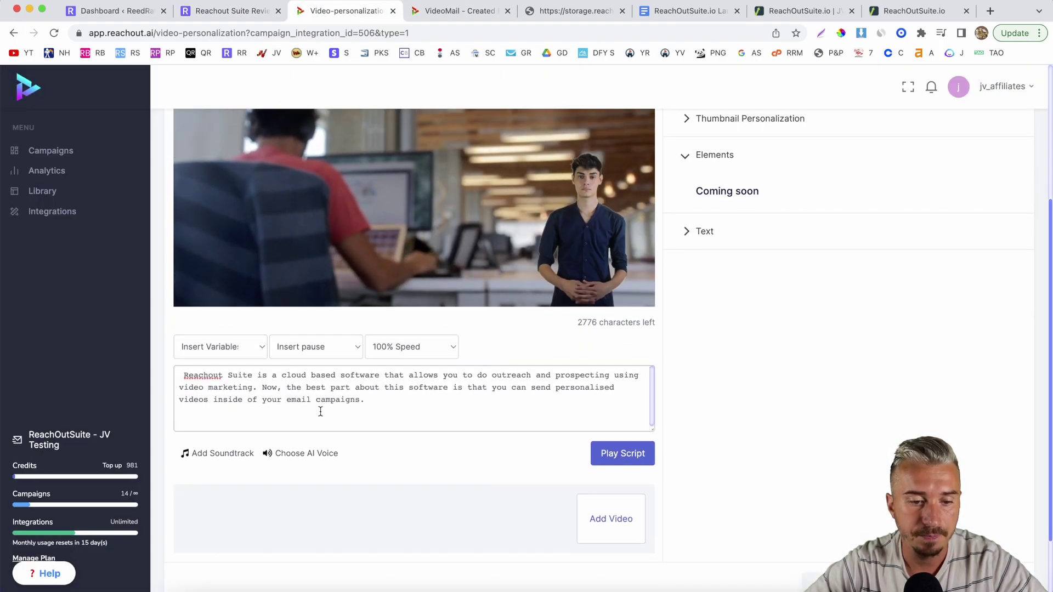
pyautogui.click(222, 449)
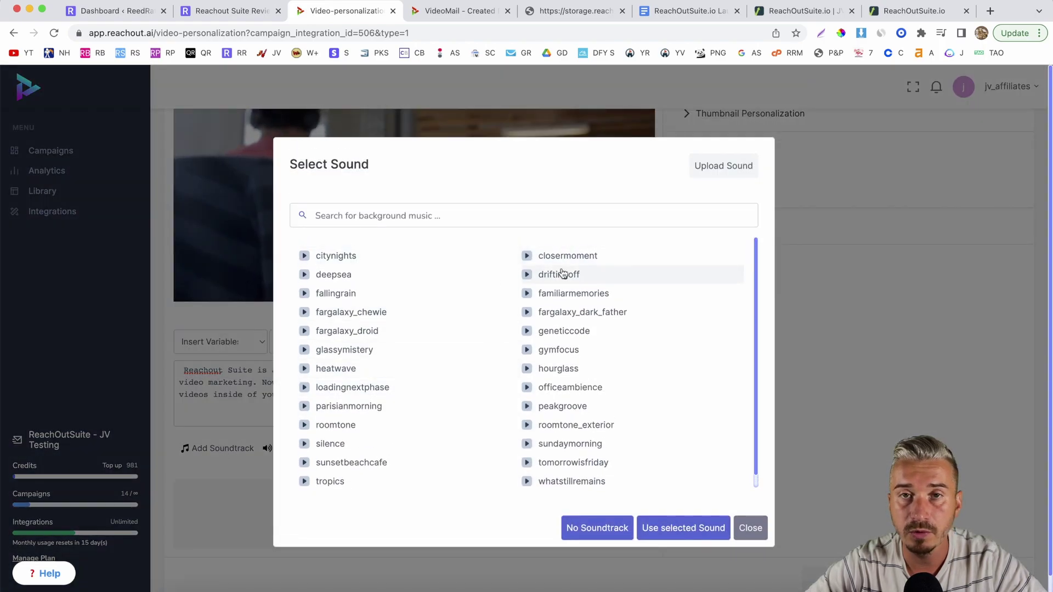
pyautogui.click(751, 528)
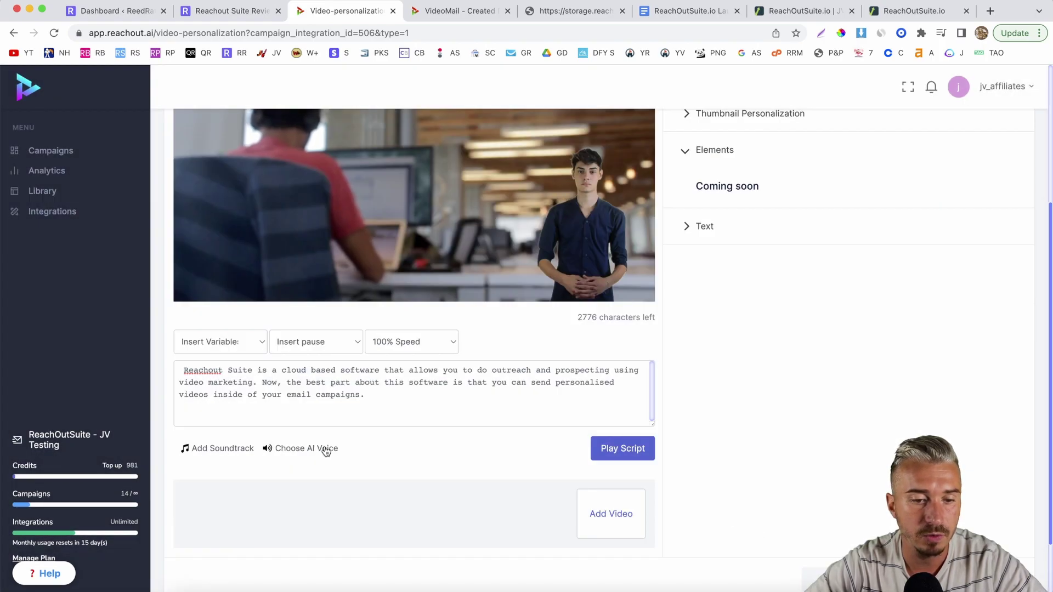
# Open the AI voice picker and keep English (US) as the voice language.
pyautogui.click(296, 449)
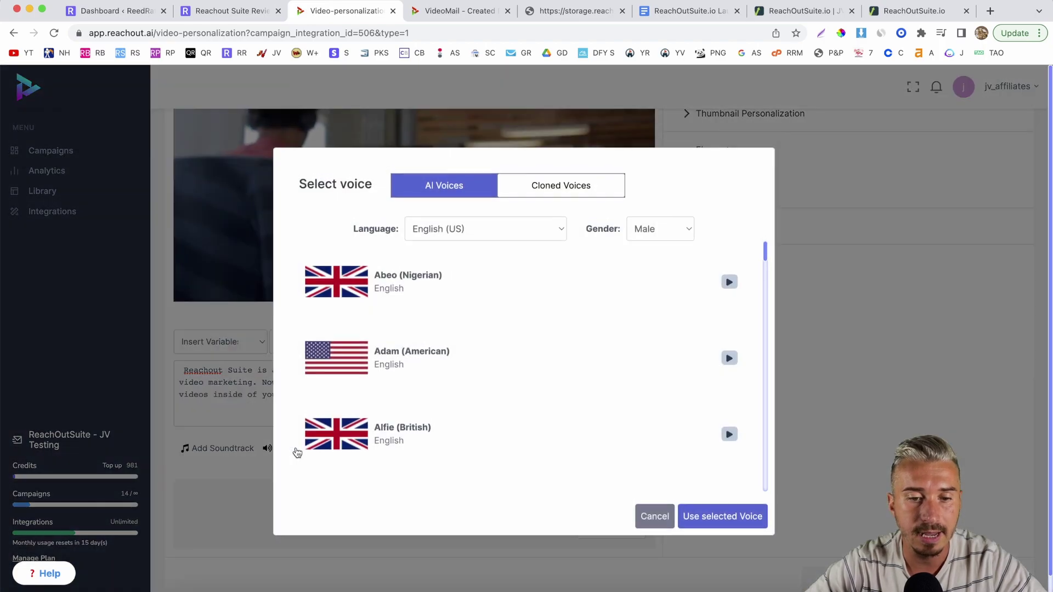
pyautogui.scroll(-10, 455, 311)
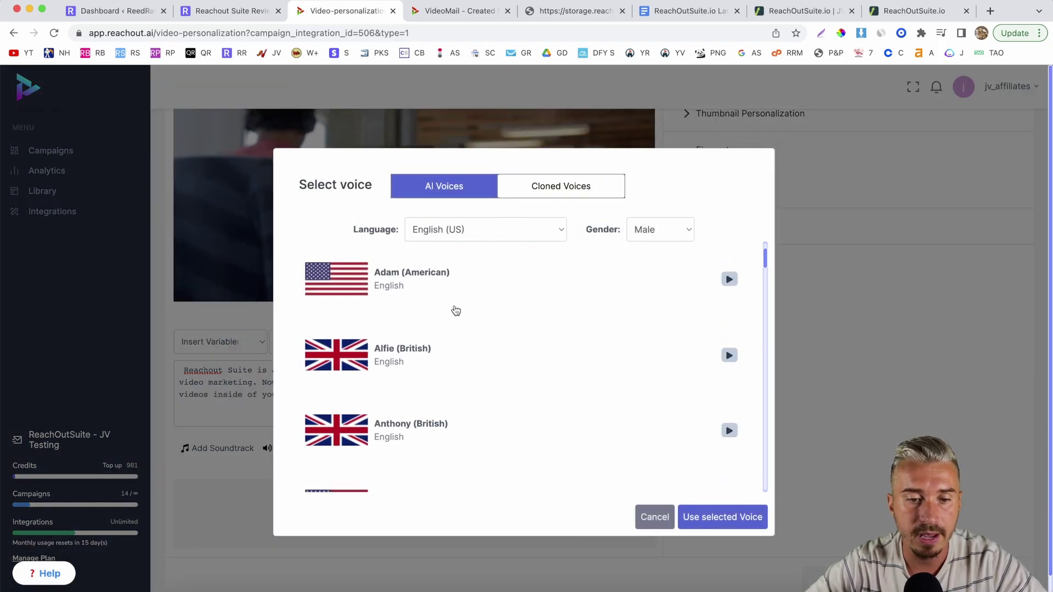
pyautogui.click(463, 234)
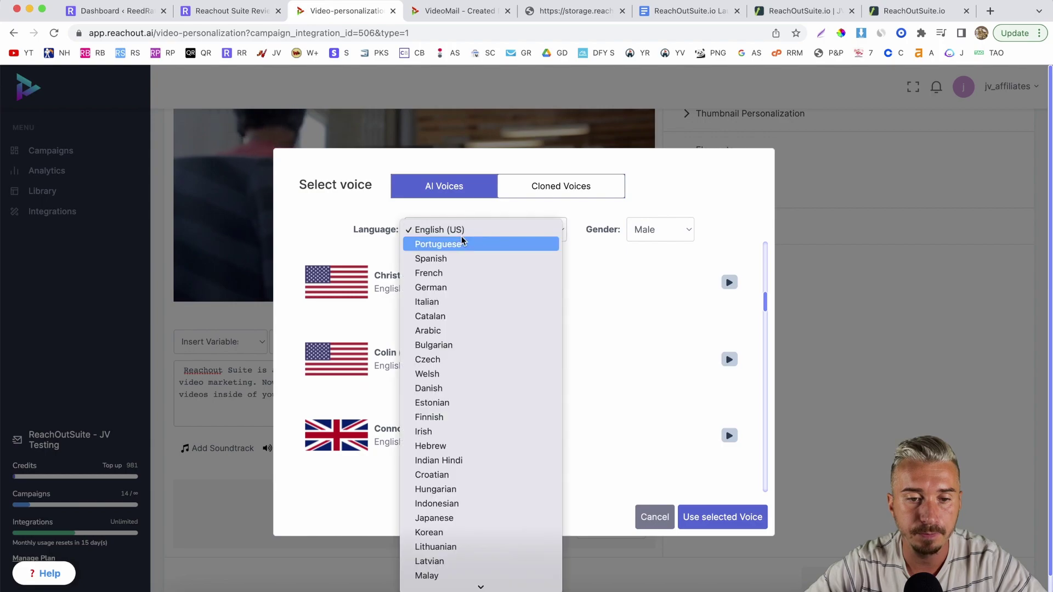
pyautogui.scroll(-5, 489, 372)
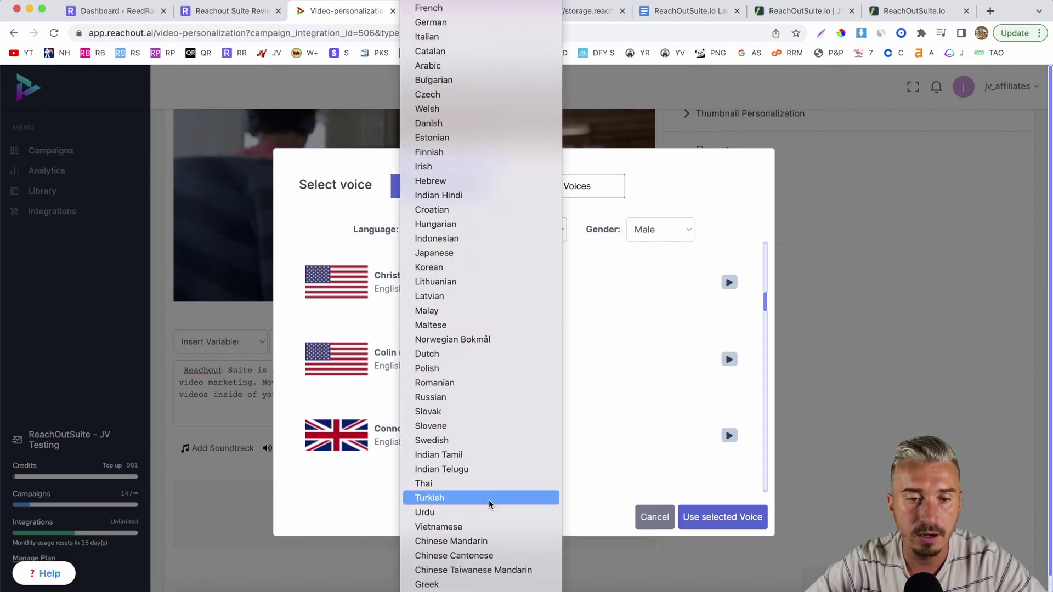
pyautogui.scroll(1, 486, 329)
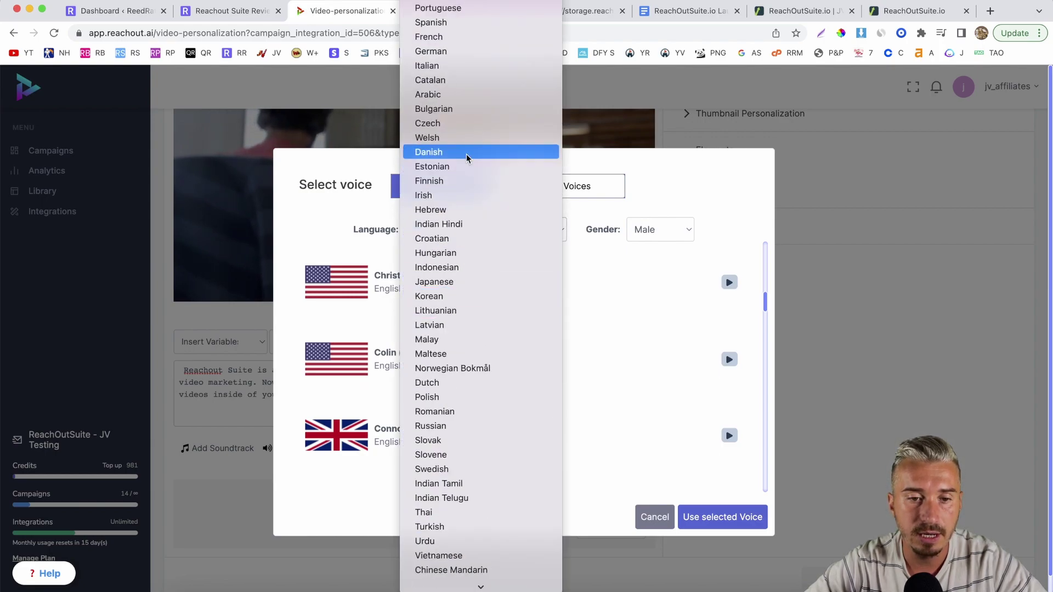
pyautogui.press('Escape')
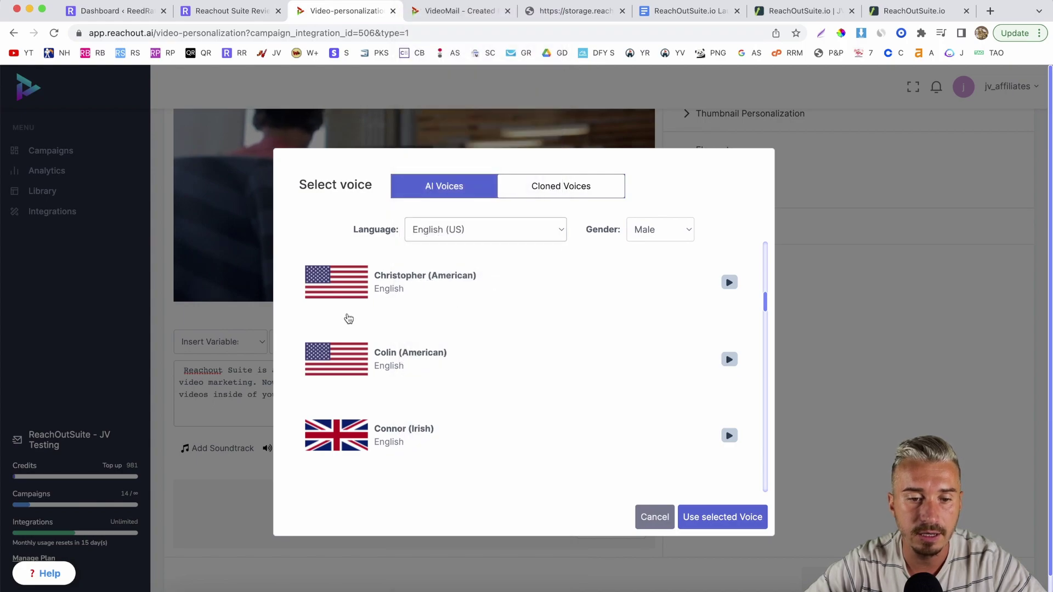
# Find and preview the Nathan (American) voice.
pyautogui.scroll(-10, 523, 344)
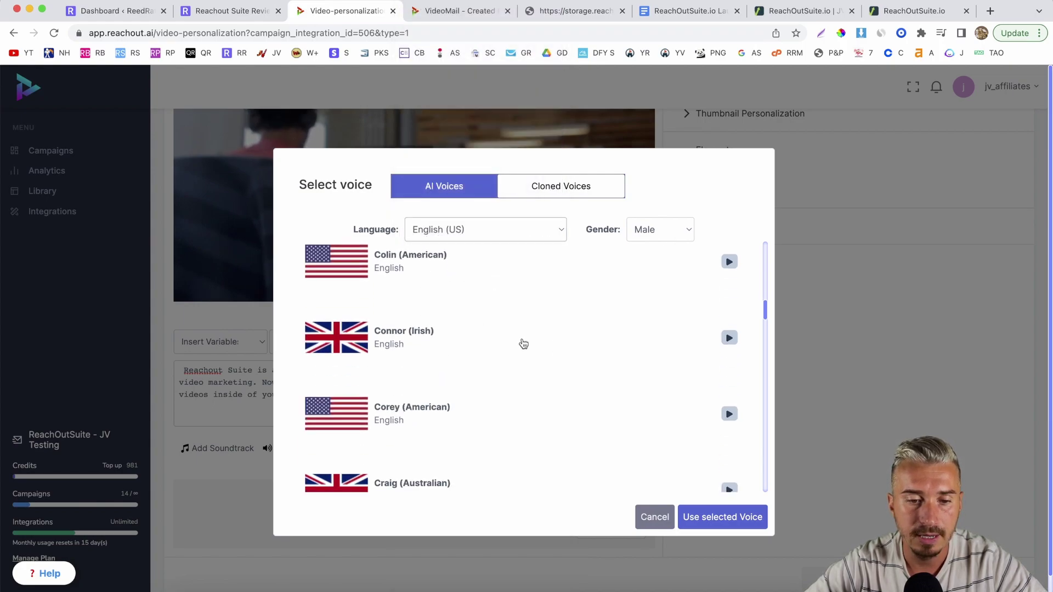
pyautogui.scroll(-10, 523, 344)
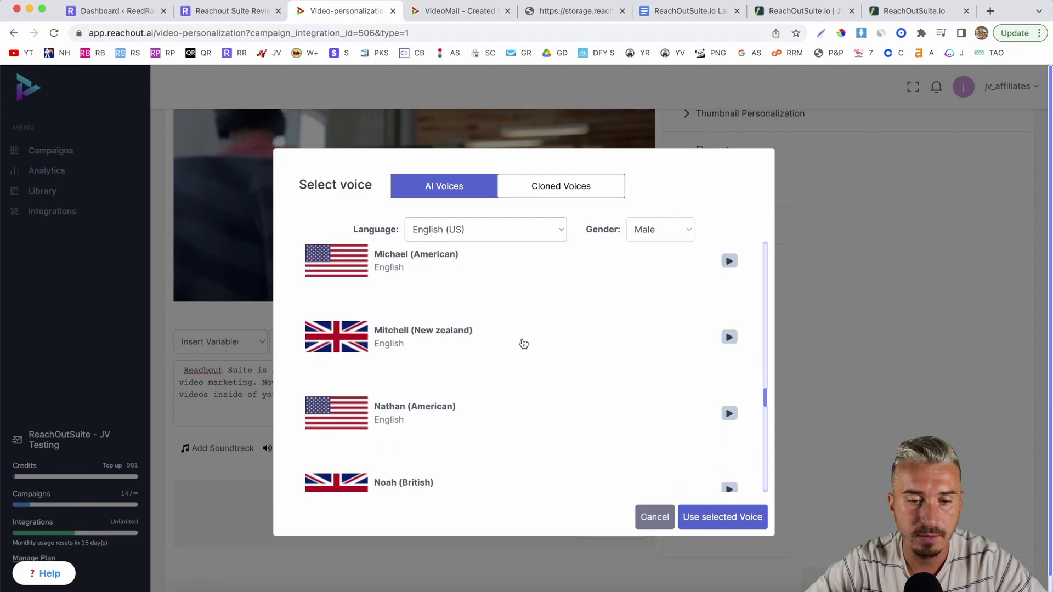
pyautogui.scroll(3, 523, 343)
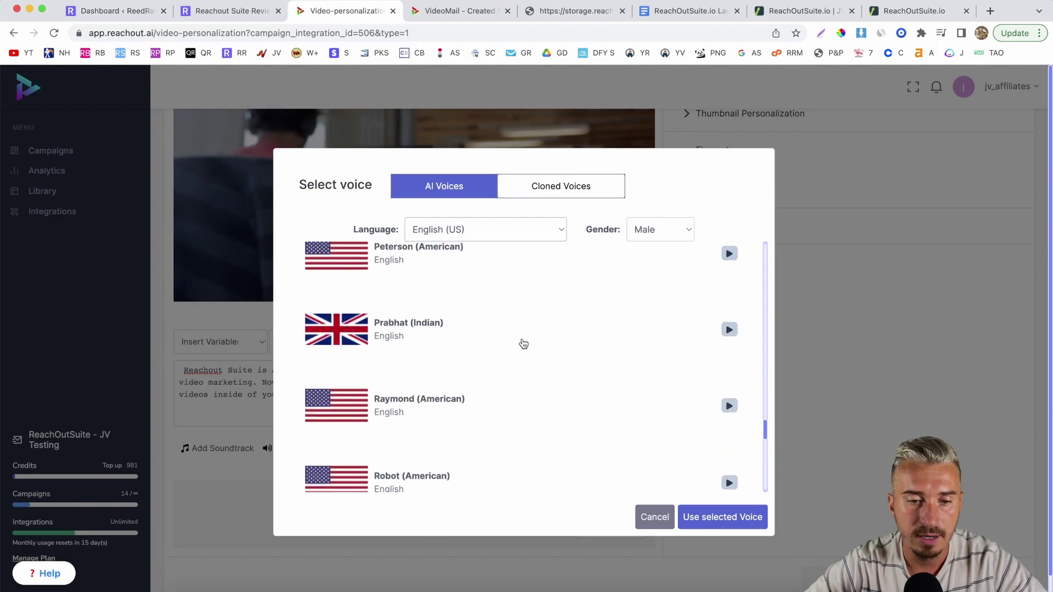
pyautogui.scroll(3, 646, 362)
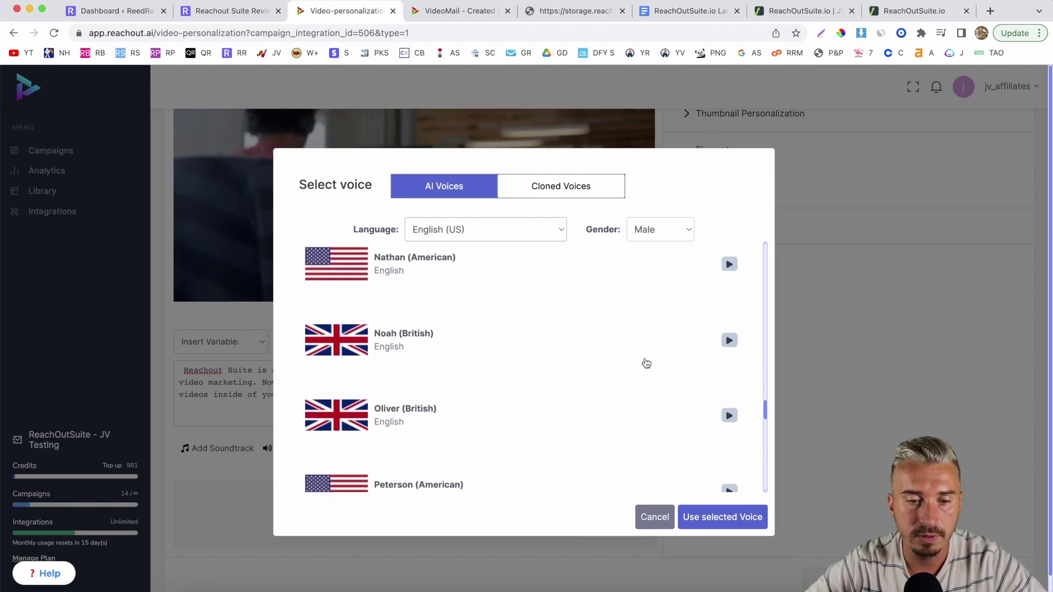
pyautogui.click(729, 337)
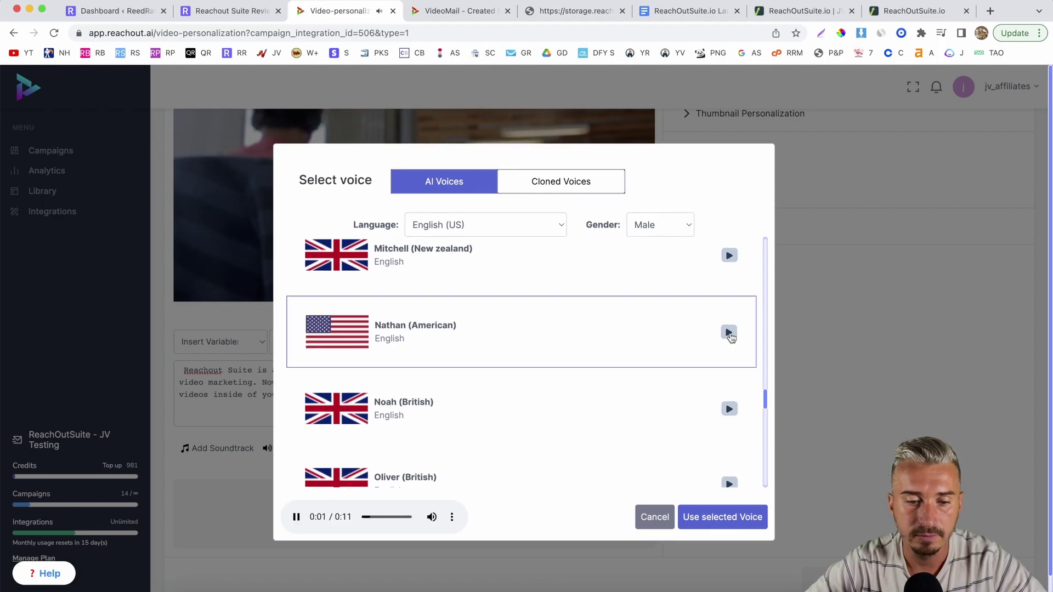
# Apply Nathan (American) as the avatar's voice.
pyautogui.click(719, 526)
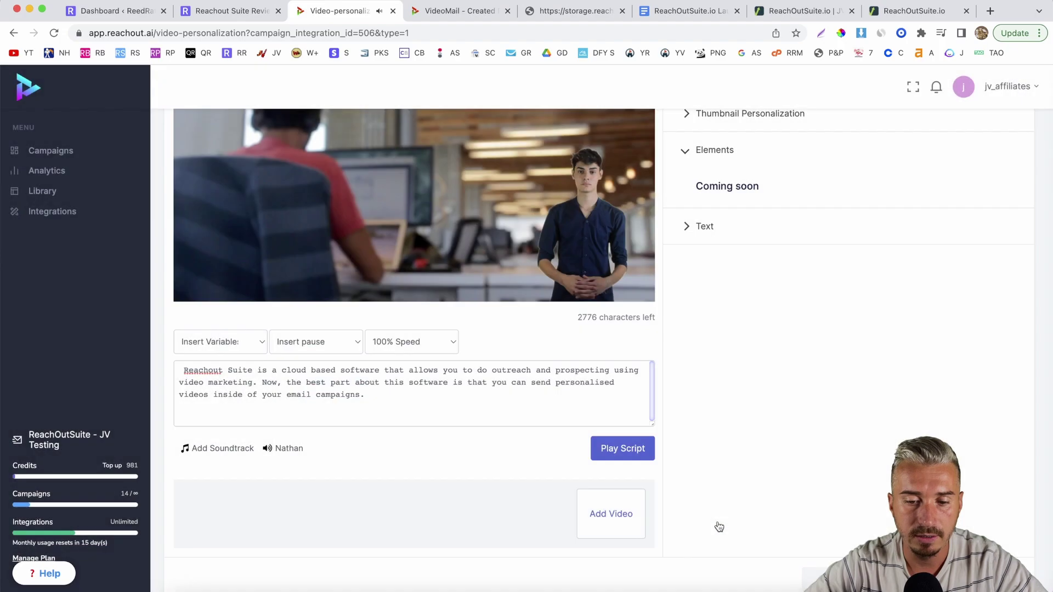
pyautogui.scroll(1, 625, 474)
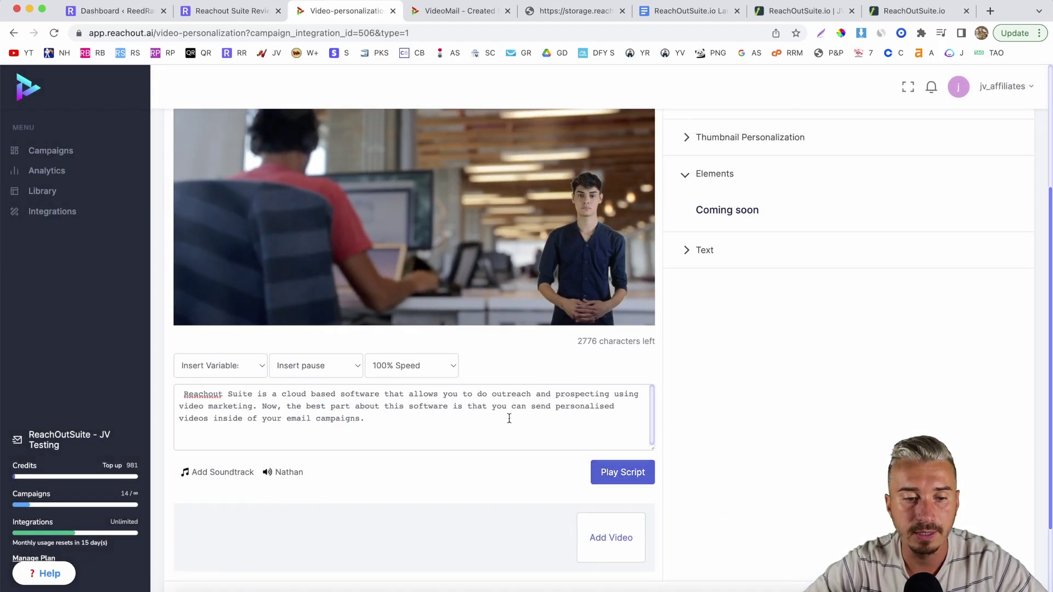
pyautogui.scroll(1, 510, 418)
pyautogui.scroll(-5, 591, 417)
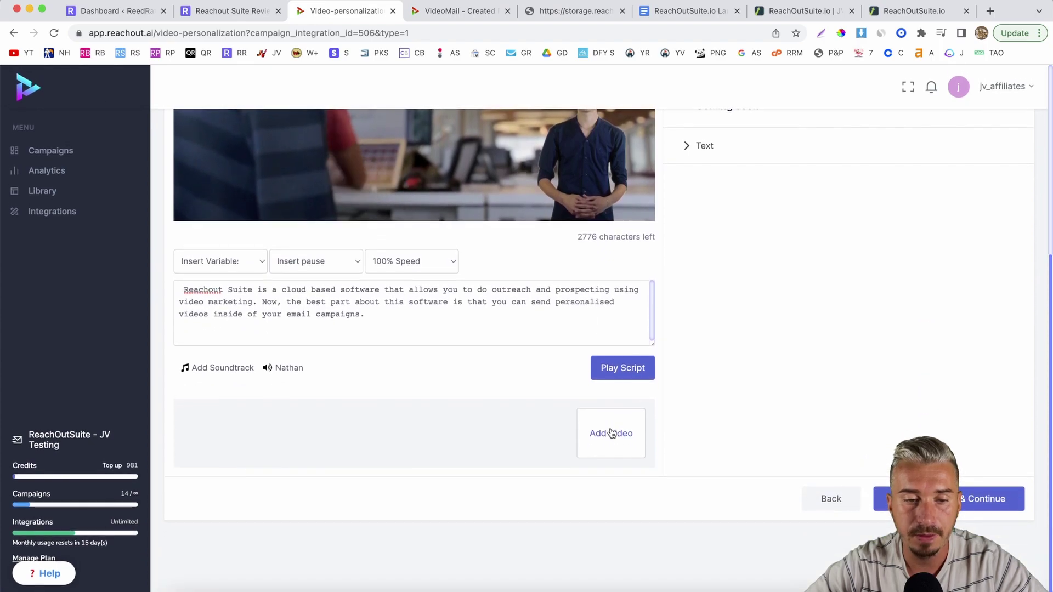
# Save the avatar video and start generating the demo video.
pyautogui.scroll(3, 437, 315)
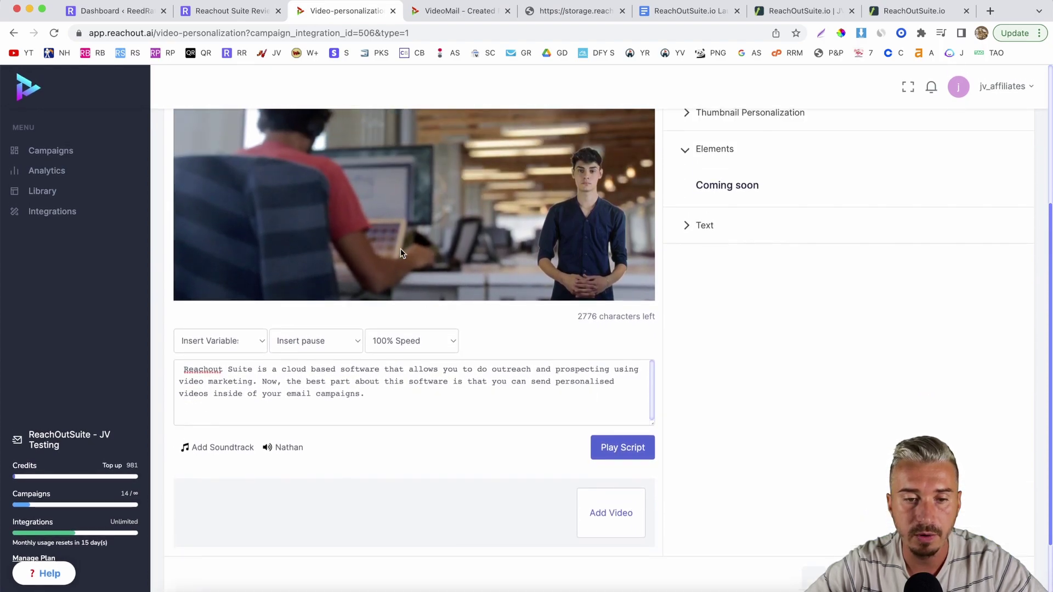
pyautogui.scroll(7, 586, 520)
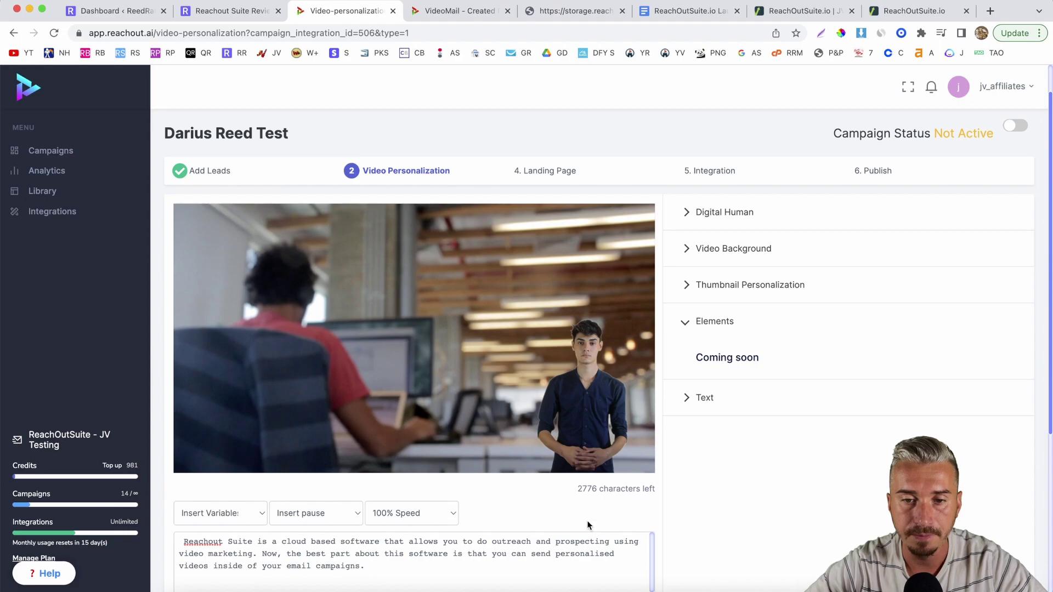
pyautogui.scroll(-4, 587, 520)
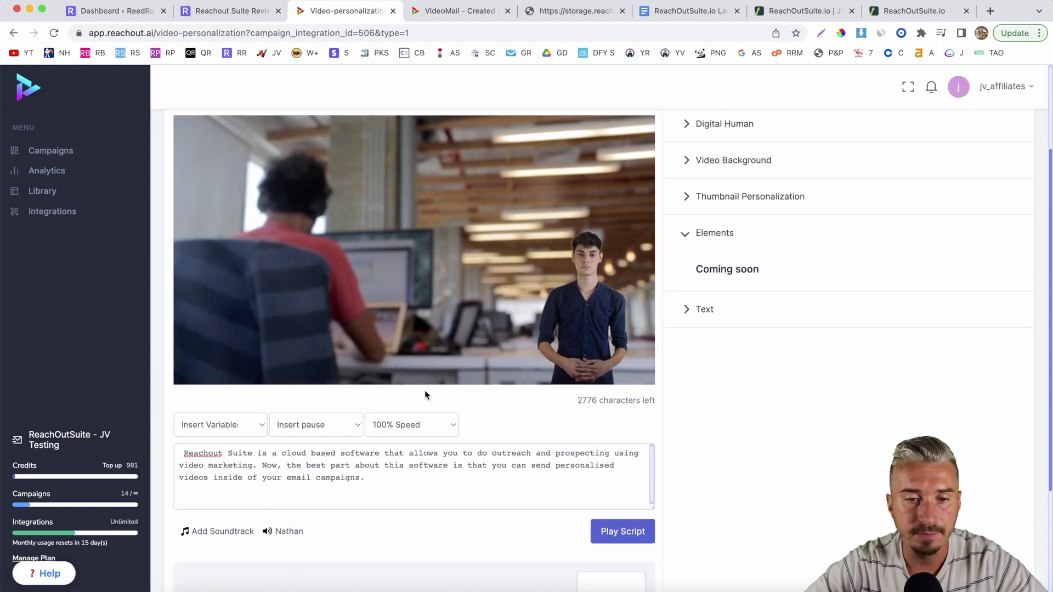
pyautogui.scroll(-6, 424, 390)
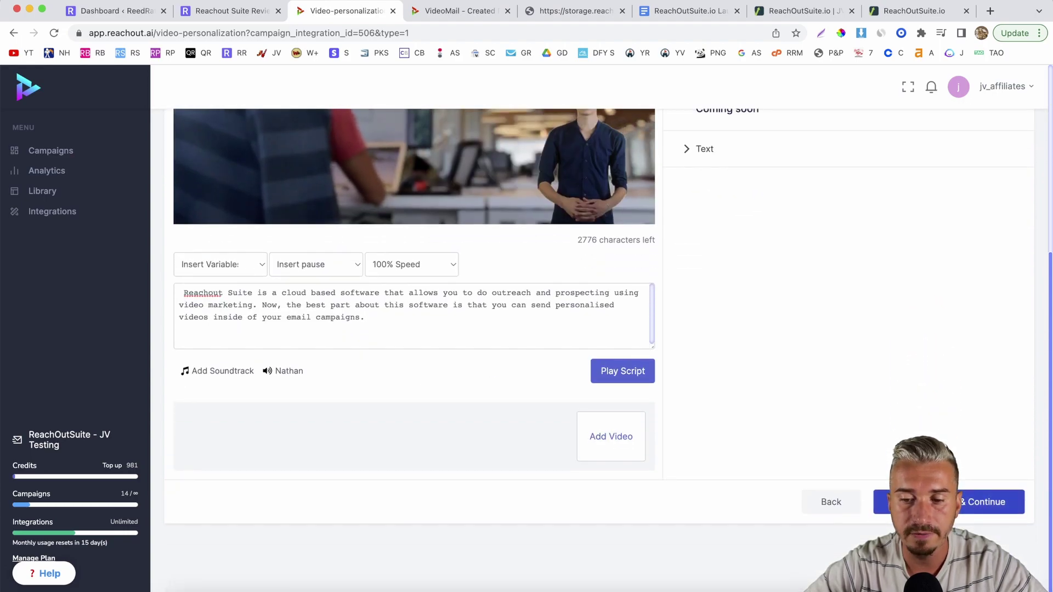
pyautogui.click(1013, 502)
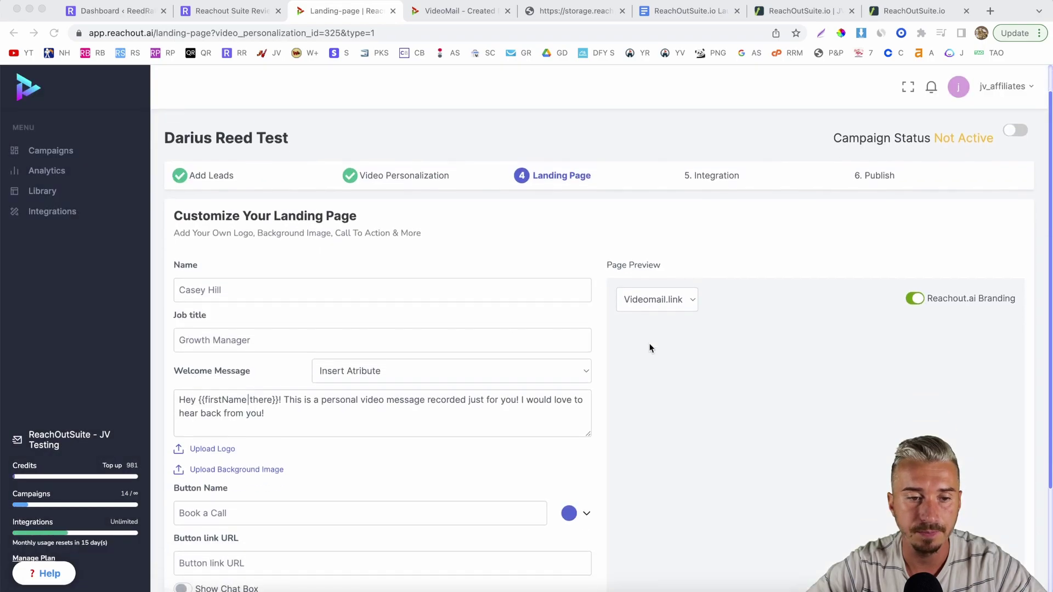
# Review the landing page preview and switch off the Reachout.ai Branding toggle.
pyautogui.scroll(-2, 649, 348)
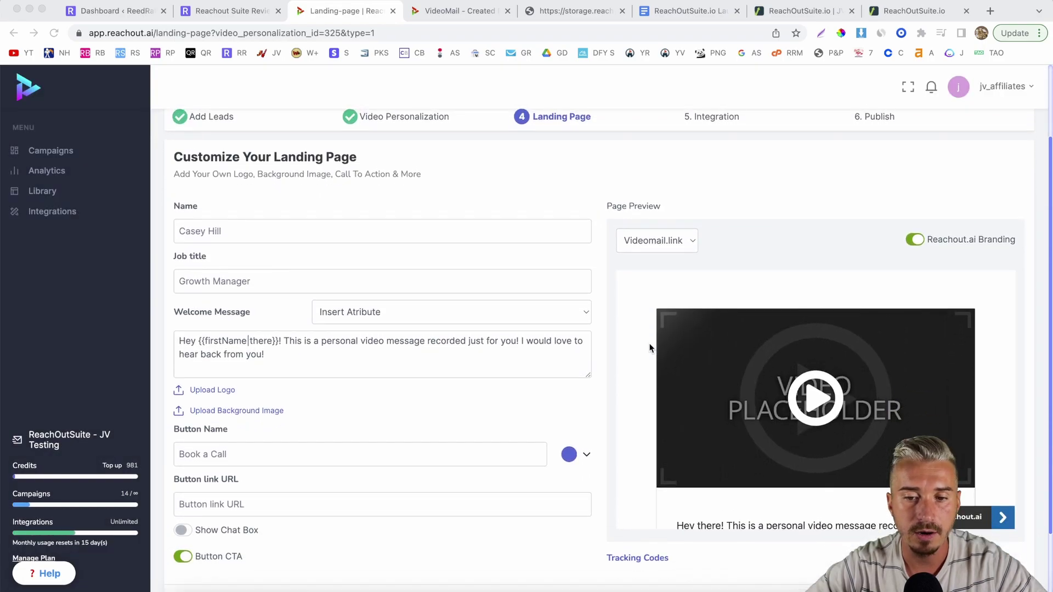
pyautogui.scroll(-5, 743, 410)
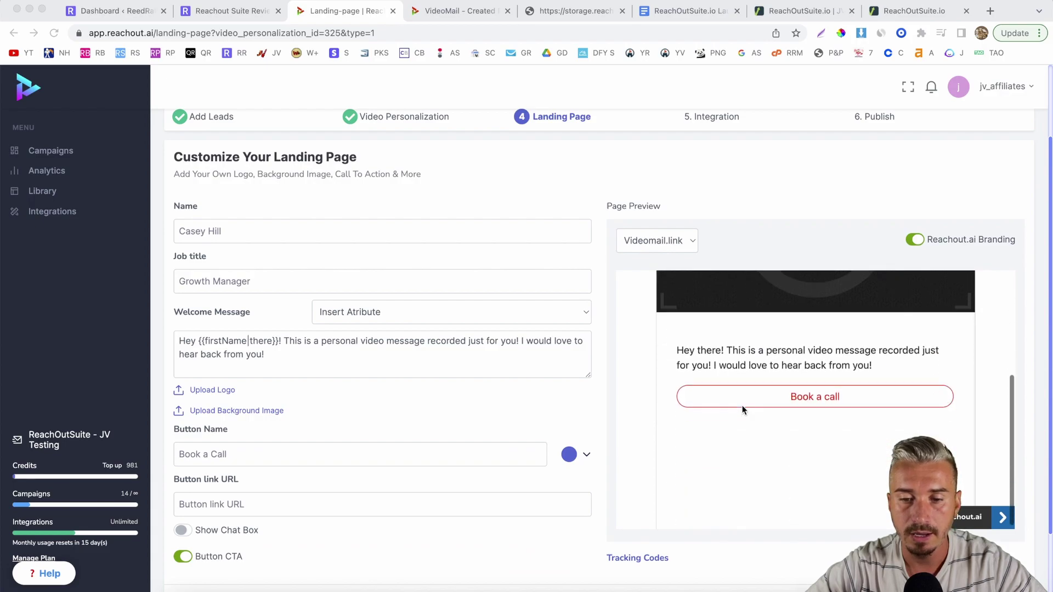
pyautogui.scroll(4, 743, 411)
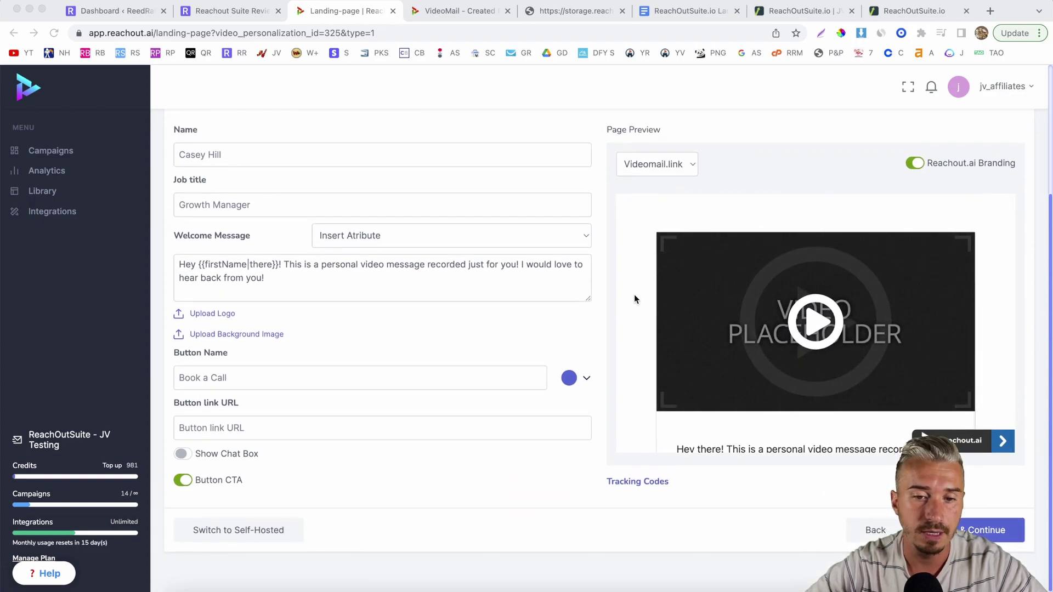
pyautogui.scroll(-2, 634, 294)
pyautogui.scroll(2, 634, 294)
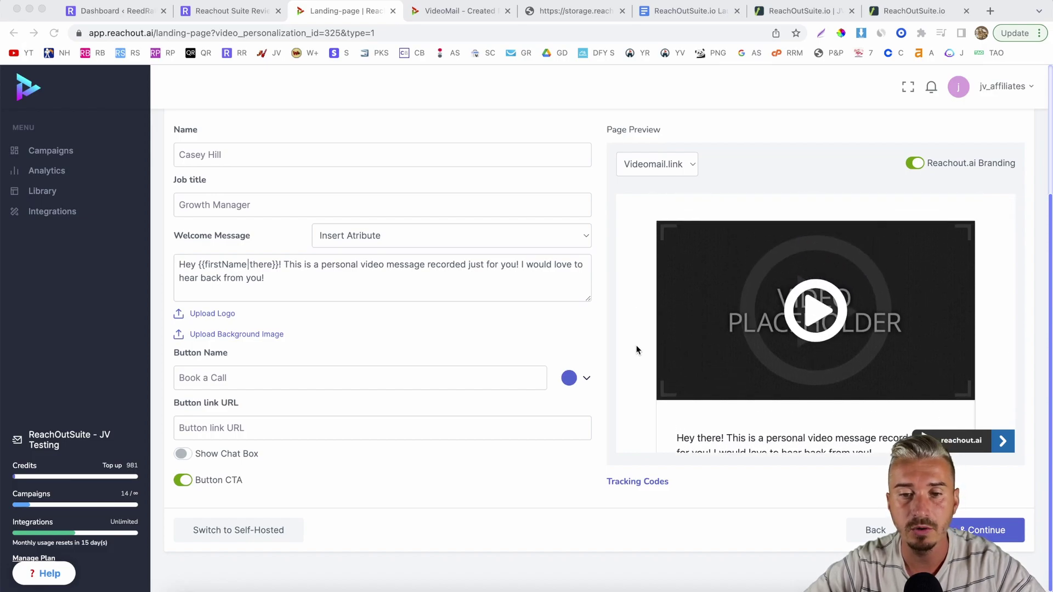
pyautogui.scroll(1, 636, 350)
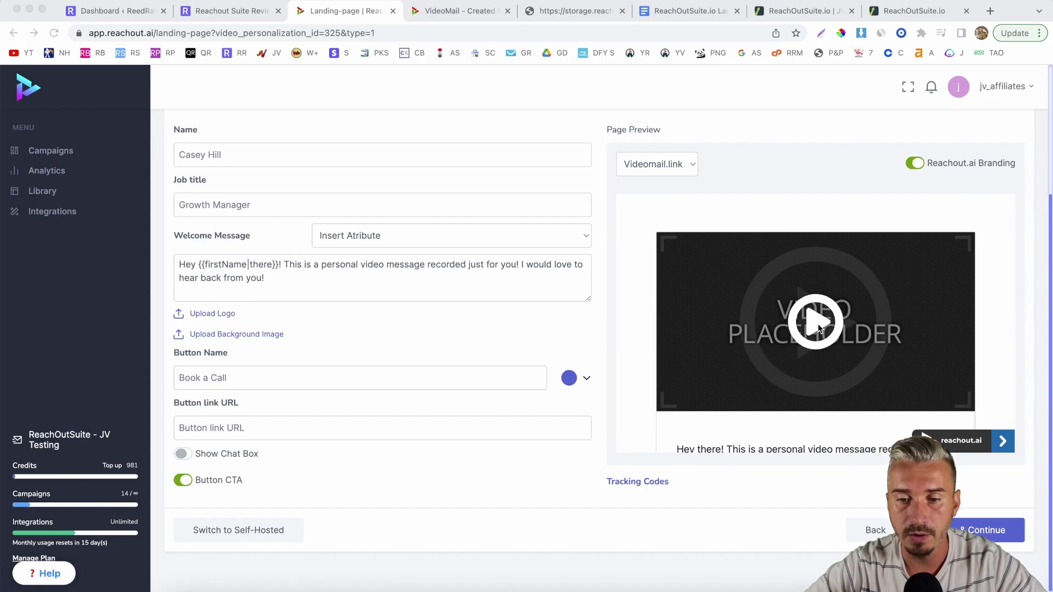
pyautogui.scroll(-1, 791, 329)
pyautogui.scroll(-3, 792, 329)
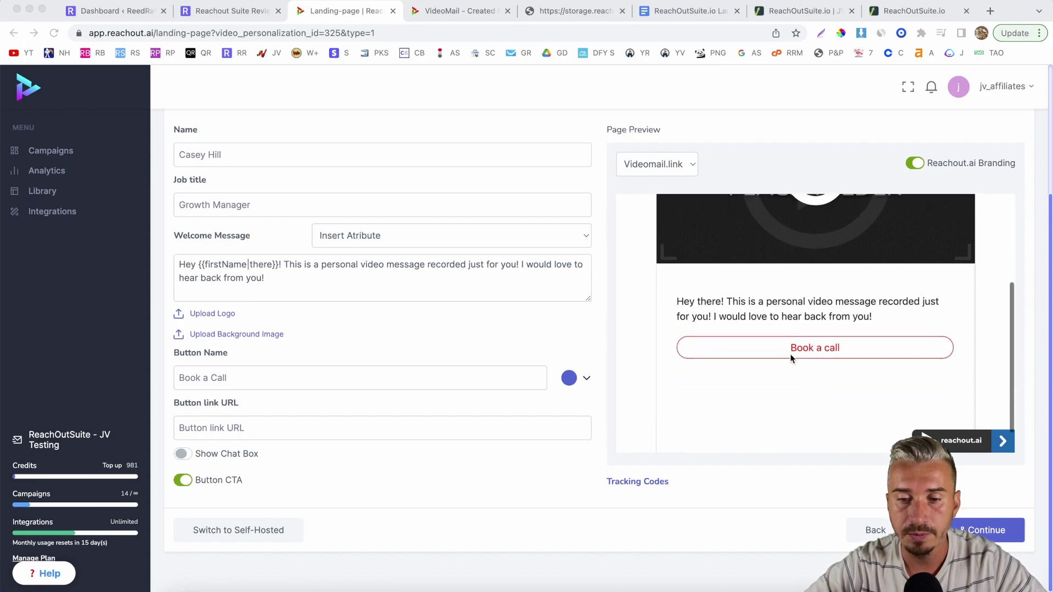
pyautogui.scroll(-1, 791, 352)
pyautogui.scroll(5, 784, 360)
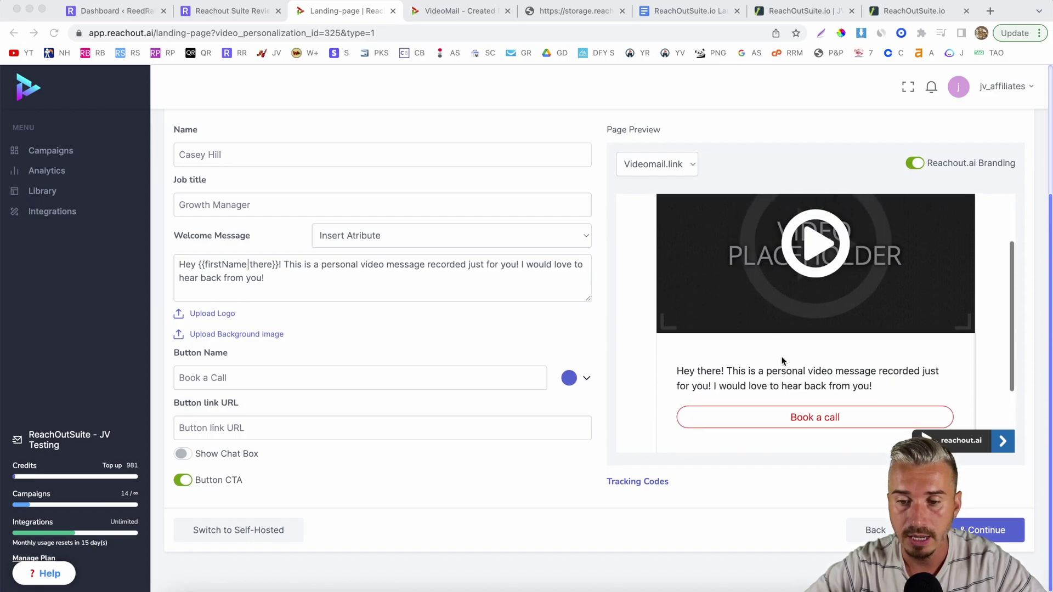
pyautogui.click(919, 164)
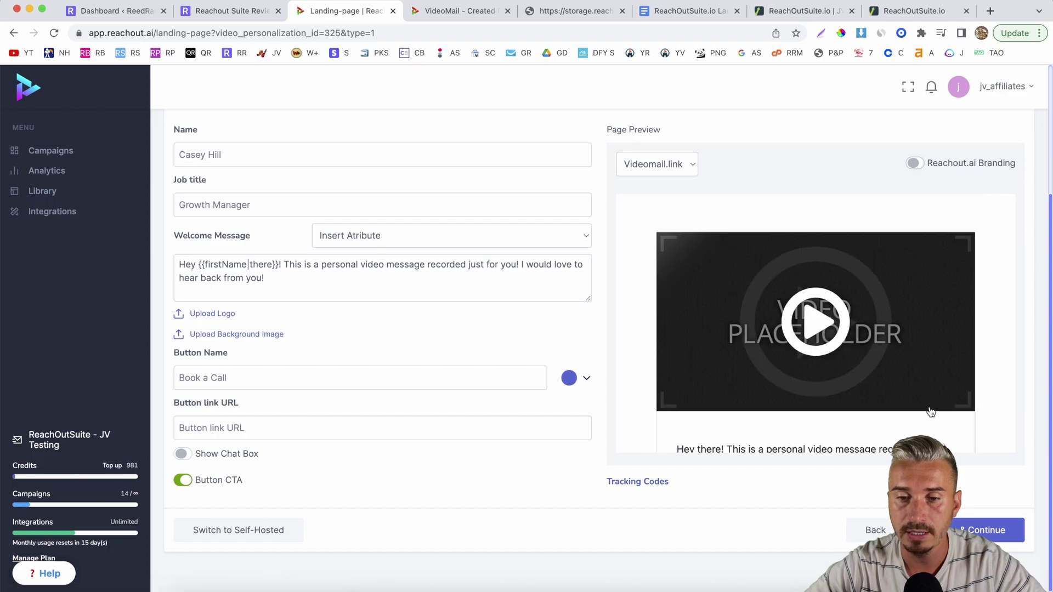
pyautogui.scroll(-3, 812, 410)
pyautogui.scroll(3, 211, 273)
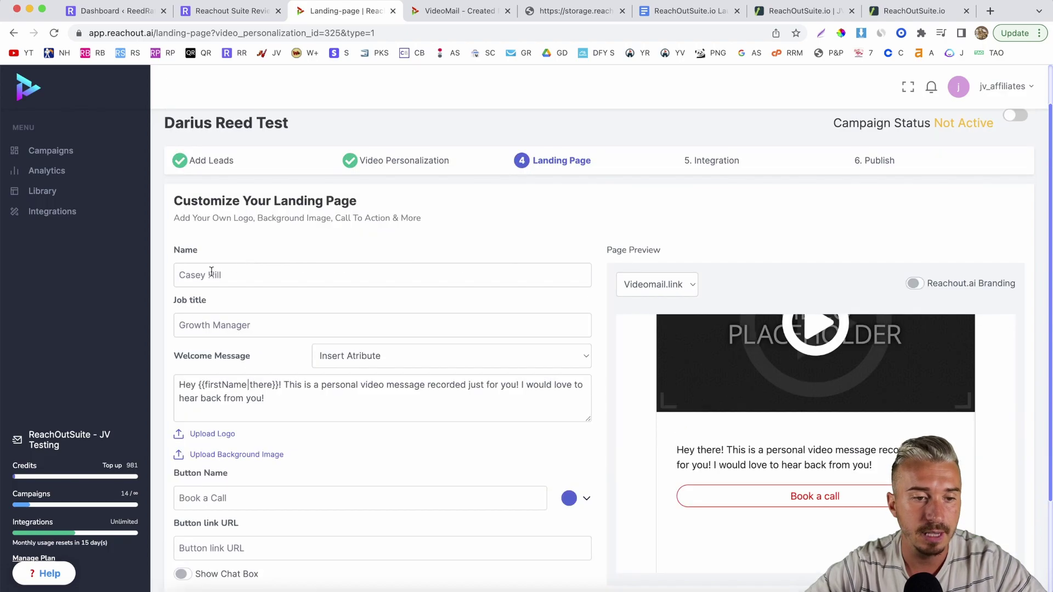
# Enter the sender's name and set the job title to CEO.
pyautogui.click(250, 272)
pyautogui.write('Darius Reed')
pyautogui.scroll(-1, 230, 277)
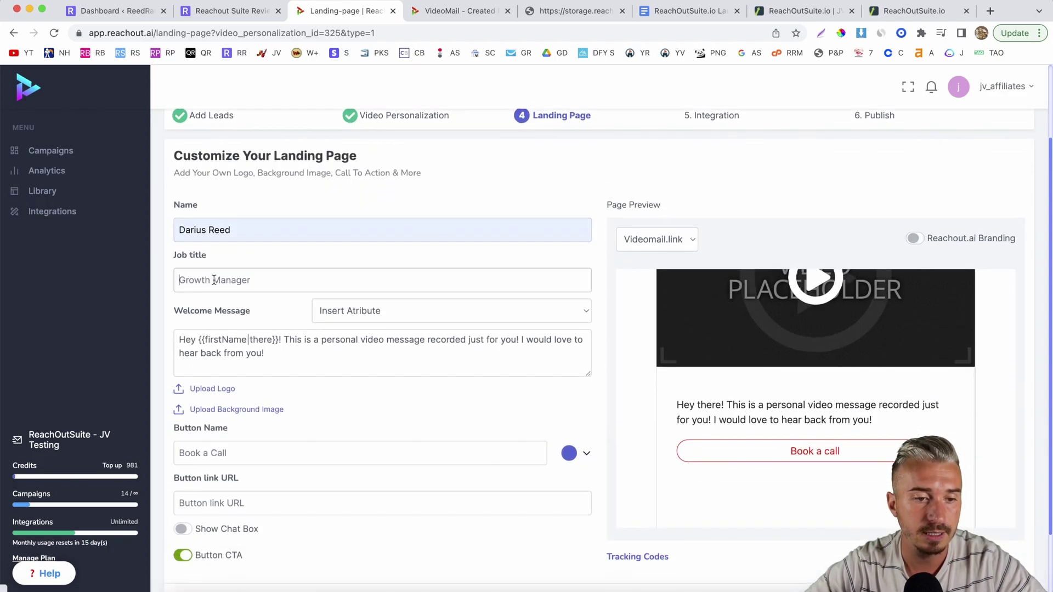
pyautogui.click(253, 311)
pyautogui.scroll(-1, 339, 304)
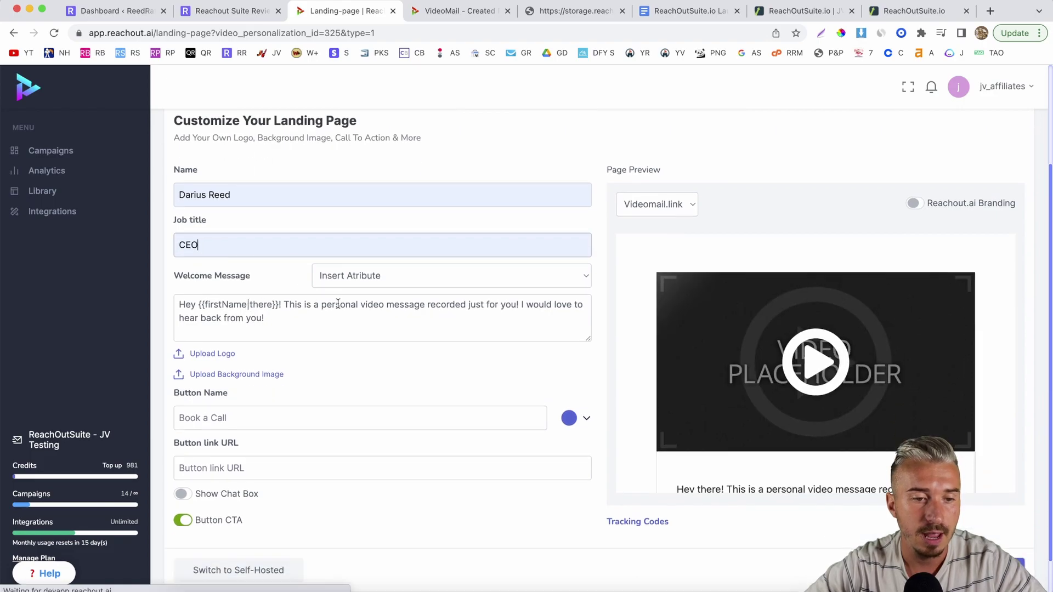
pyautogui.moveTo(305, 329); pyautogui.dragTo(164, 298)
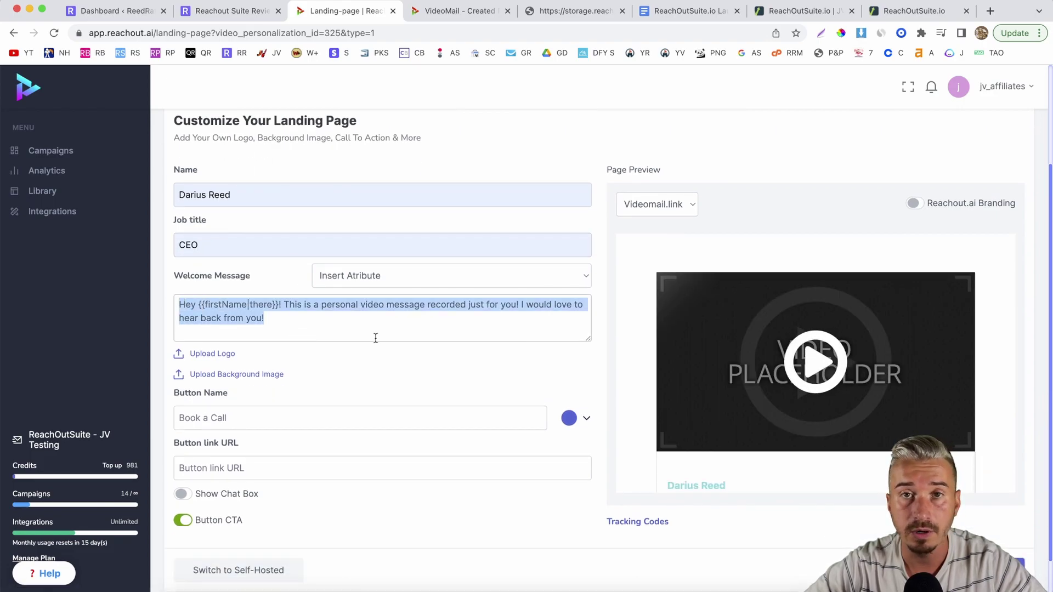
pyautogui.scroll(-3, 726, 356)
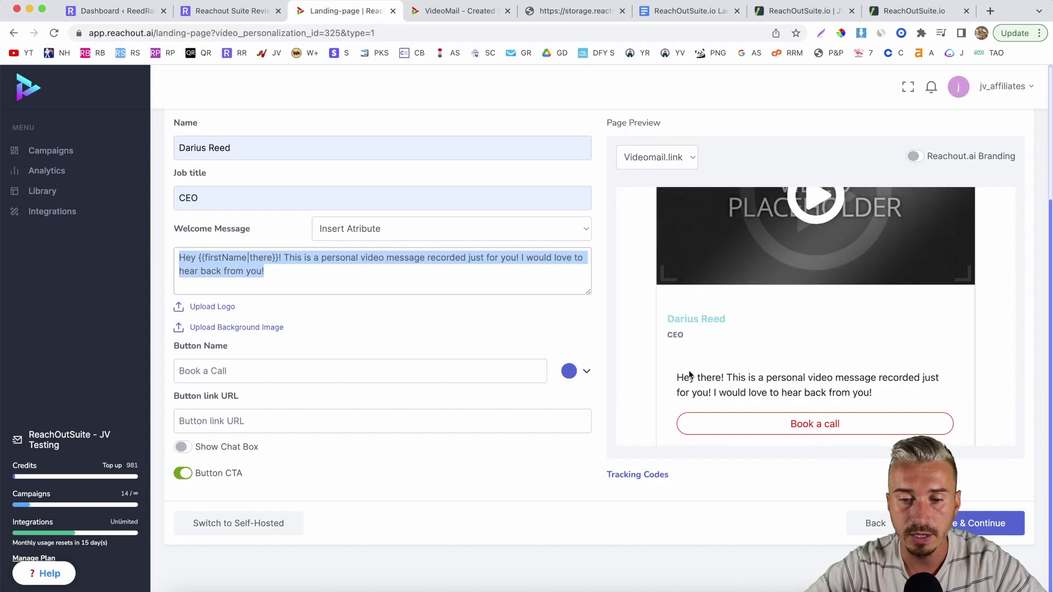
# Upload the reedratings new logo image as the landing page logo.
pyautogui.click(209, 306)
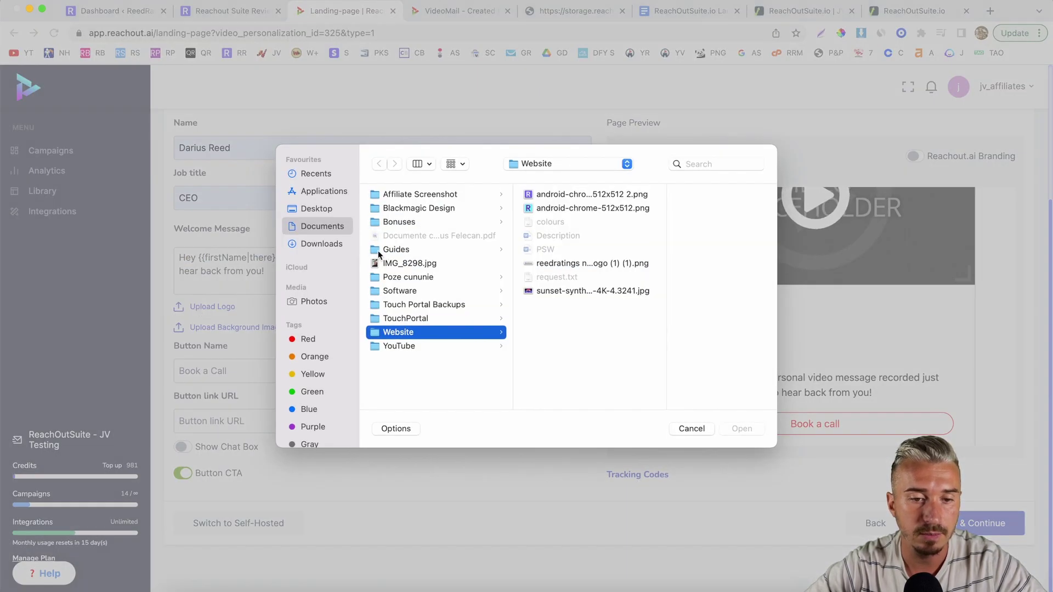
pyautogui.click(557, 263)
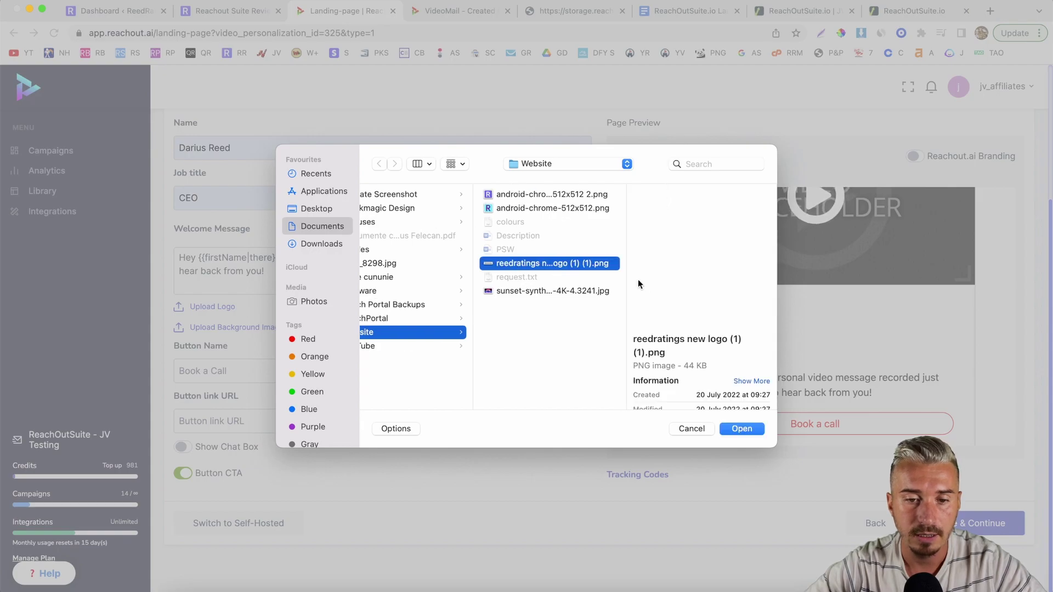
pyautogui.click(726, 428)
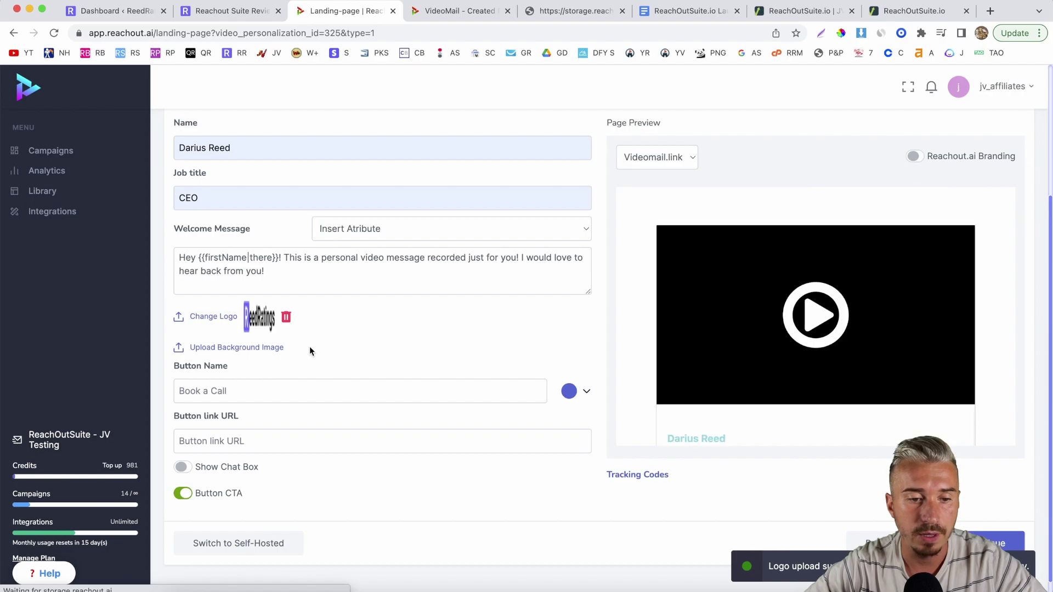
pyautogui.scroll(-1, 319, 347)
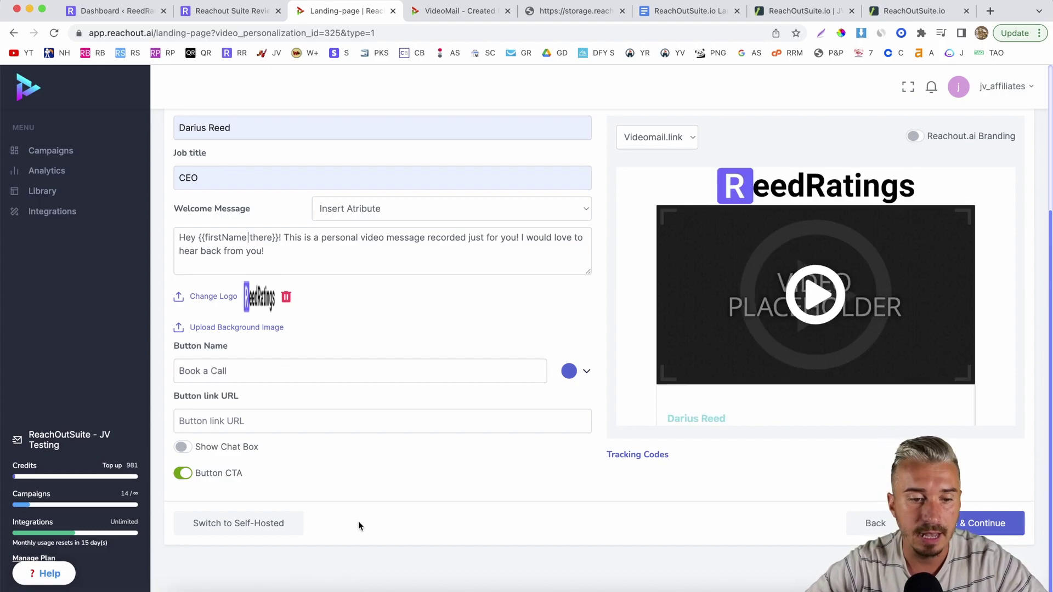
pyautogui.click(256, 422)
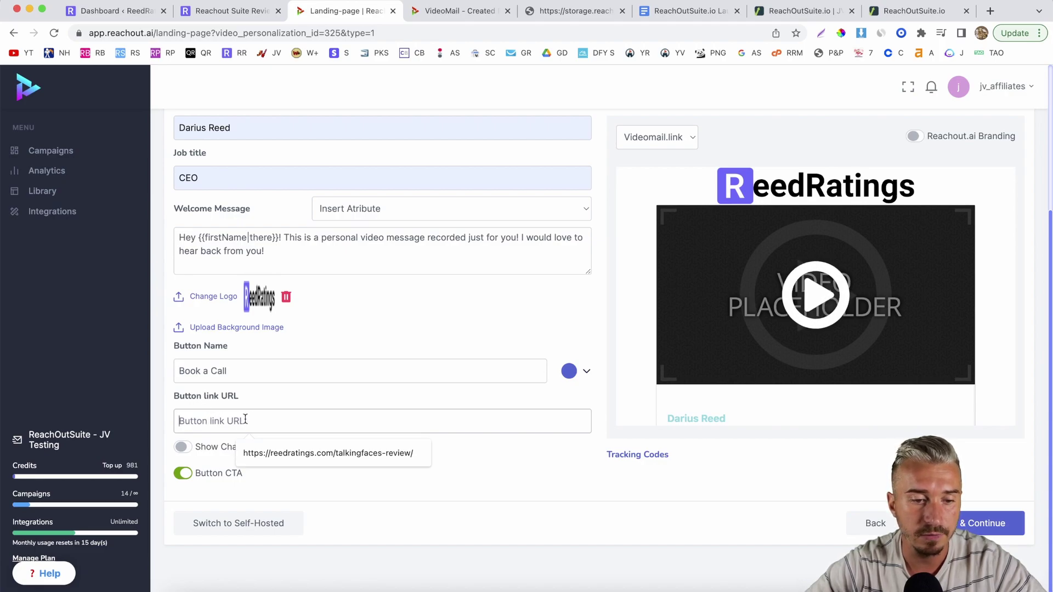
pyautogui.click(237, 12)
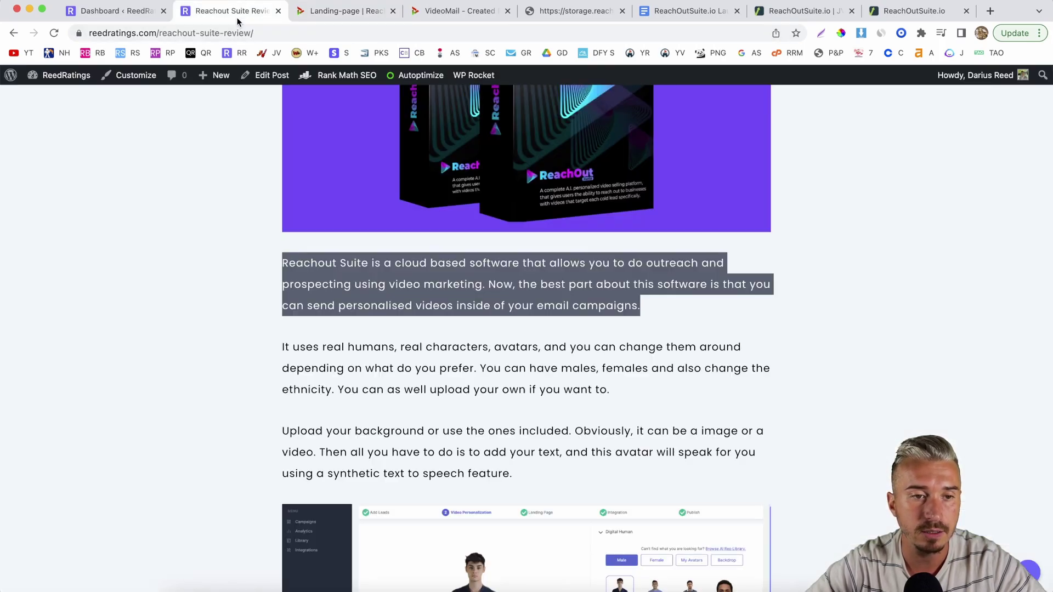
pyautogui.click(243, 33)
pyautogui.press('super+c')
pyautogui.click(315, 11)
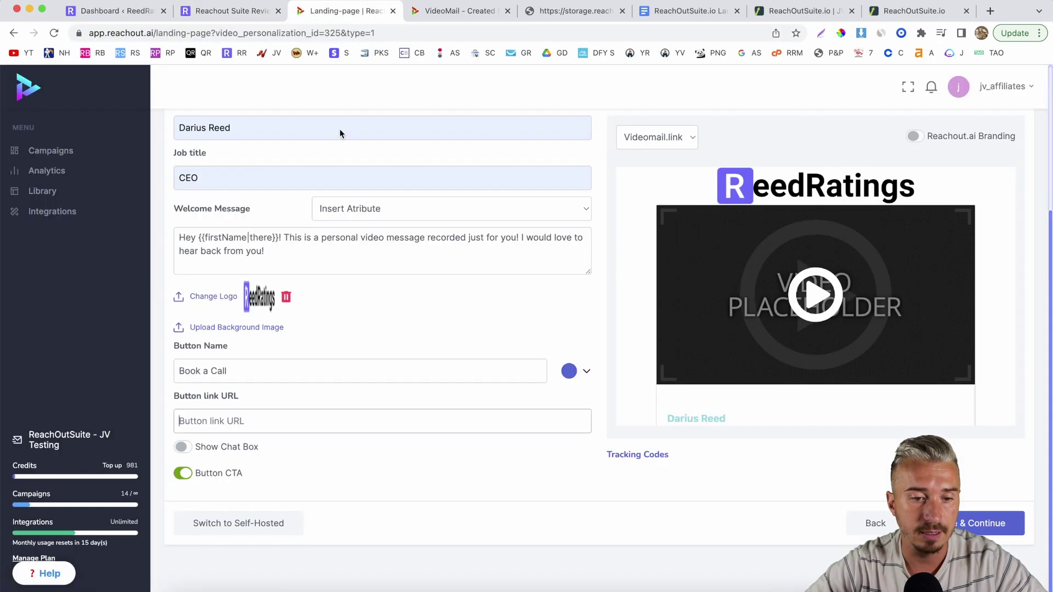
pyautogui.click(278, 418)
pyautogui.press('super+v')
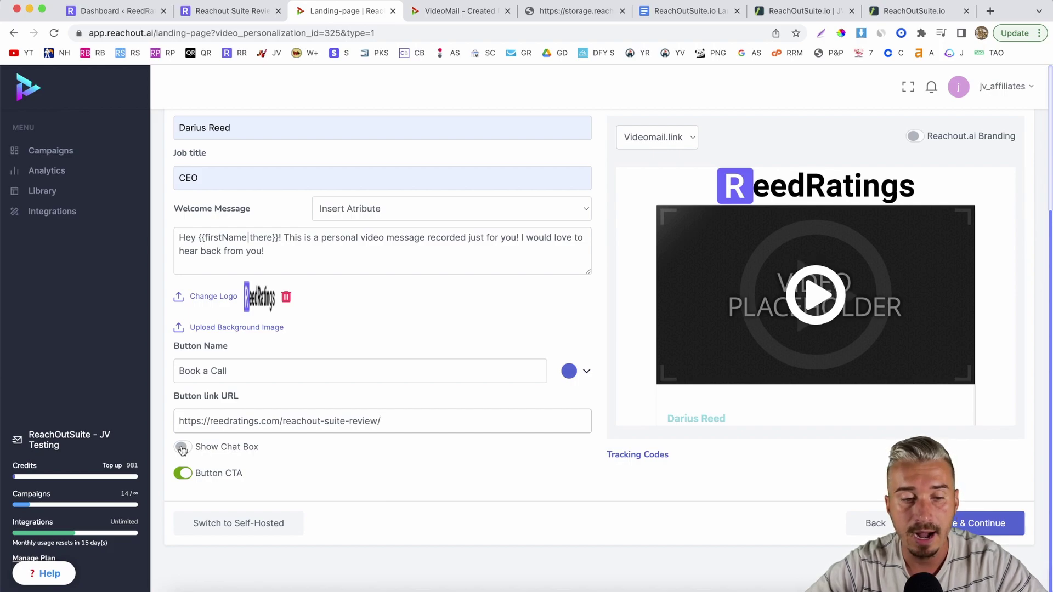
# Enable the chat box with a receiver e-mail, test it in the preview, then turn it off.
pyautogui.click(182, 448)
pyautogui.scroll(-2, 380, 464)
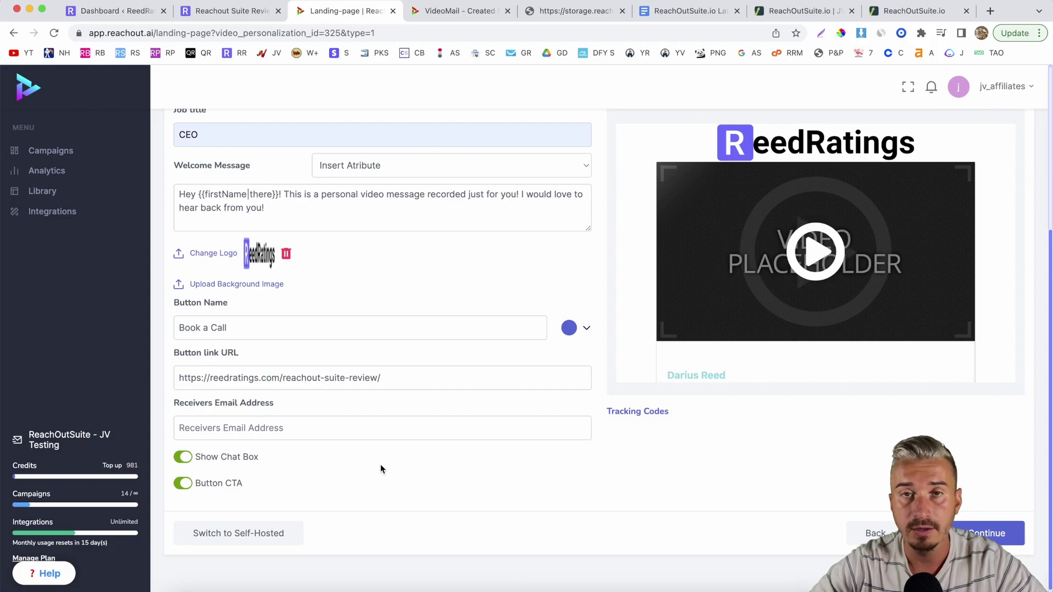
pyautogui.click(271, 428)
pyautogui.click(275, 459)
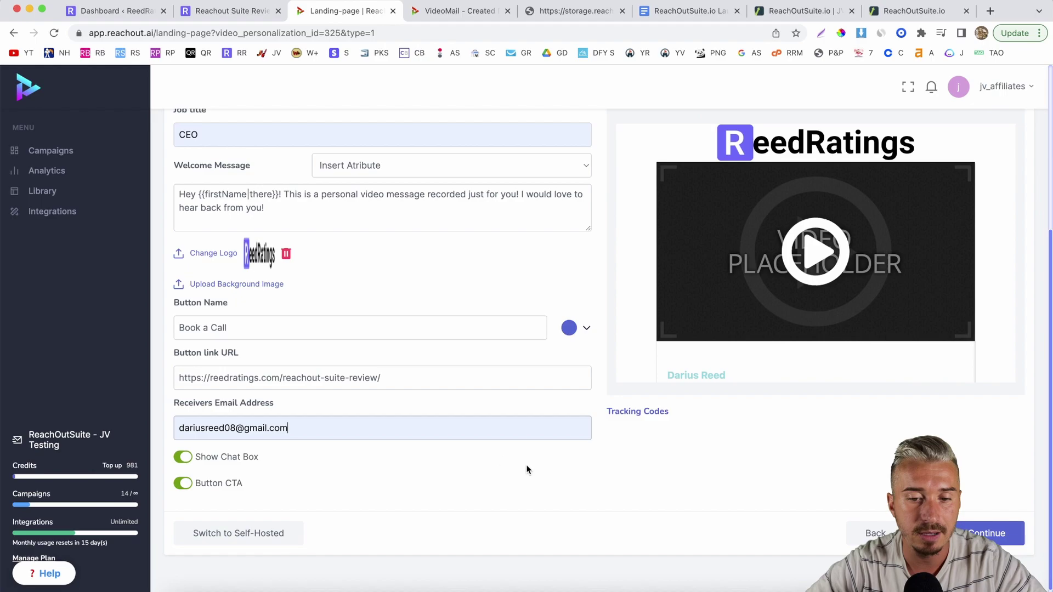
pyautogui.scroll(-1, 525, 465)
pyautogui.scroll(-5, 798, 309)
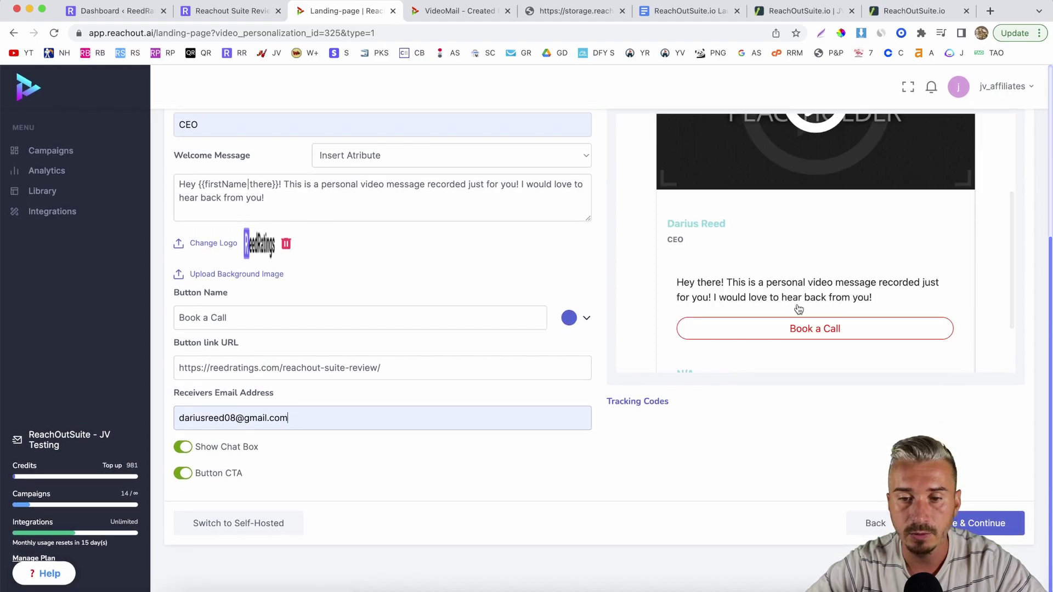
pyautogui.click(799, 342)
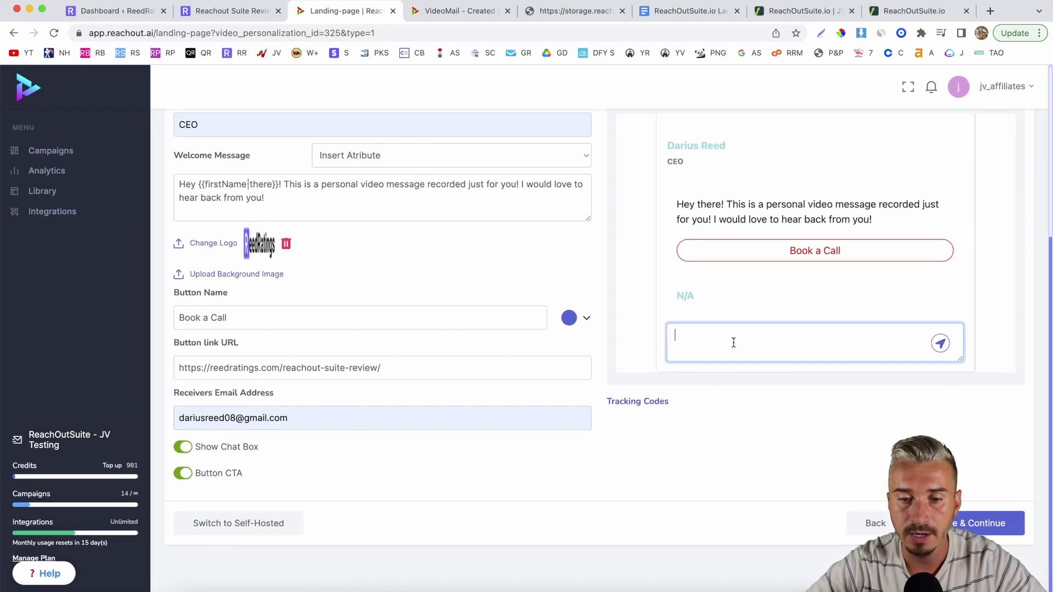
pyautogui.click(184, 448)
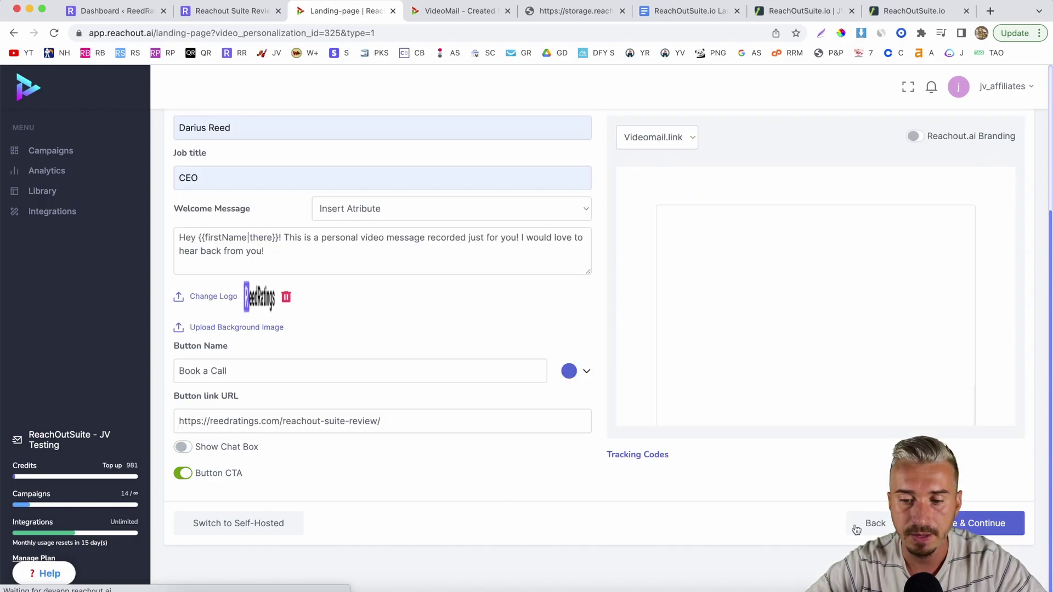